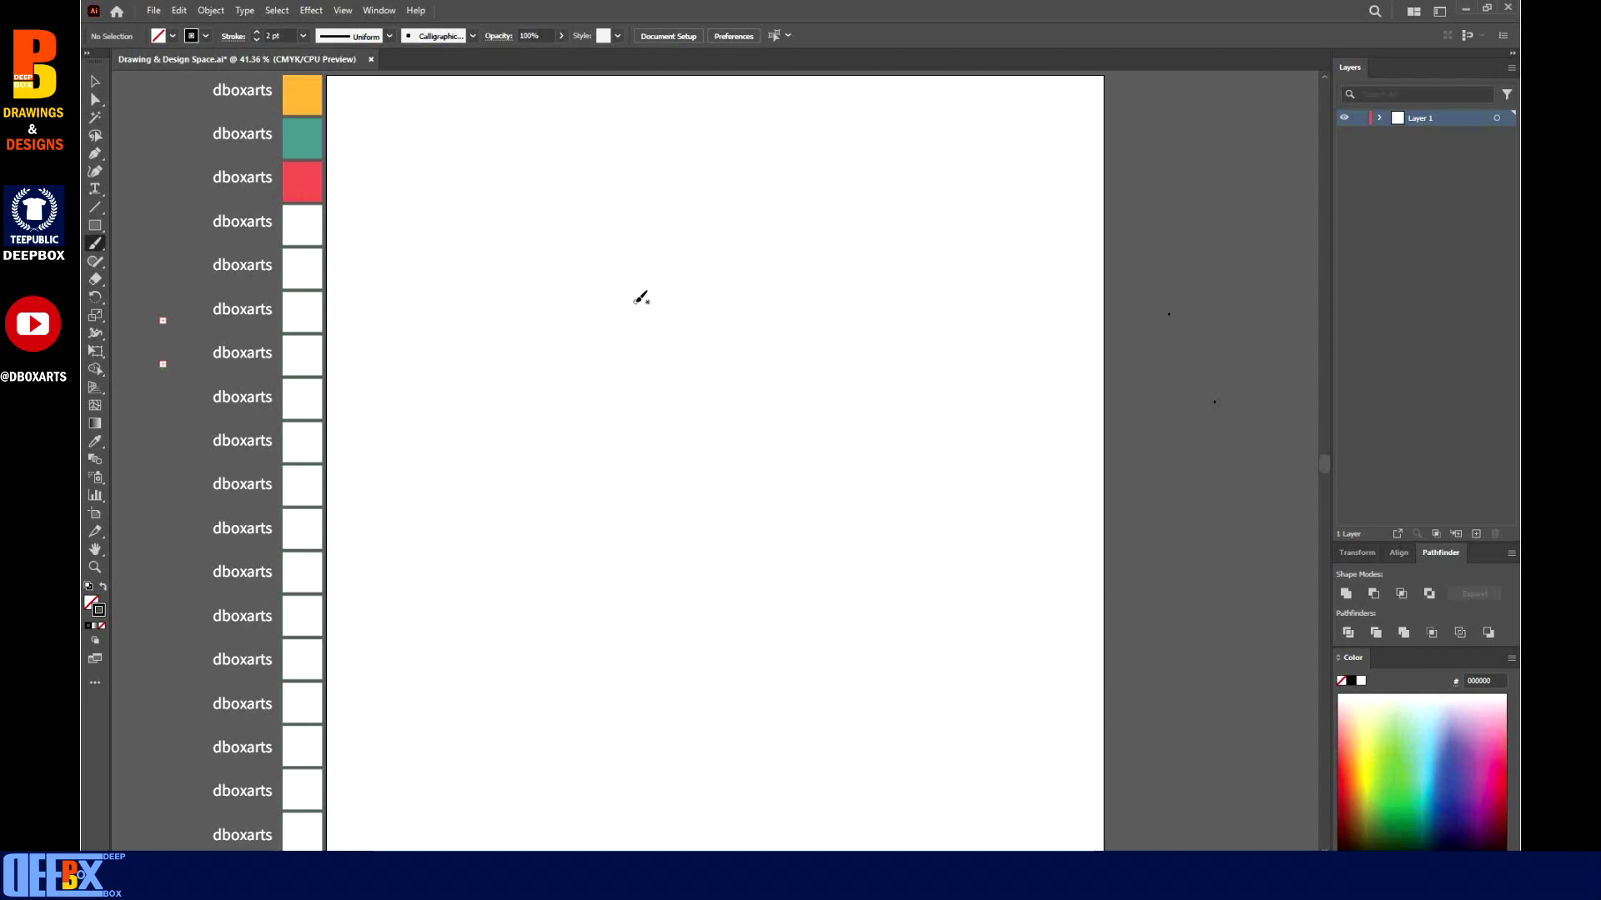
# Draw the black outline of the top swirl's curling tip and middle tier, redoing a misdrawn stroke.
pyautogui.moveTo(632, 298)
pyautogui.mouseDown()
pyautogui.moveTo(632, 369)
pyautogui.moveTo(615, 381)
pyautogui.mouseUp()
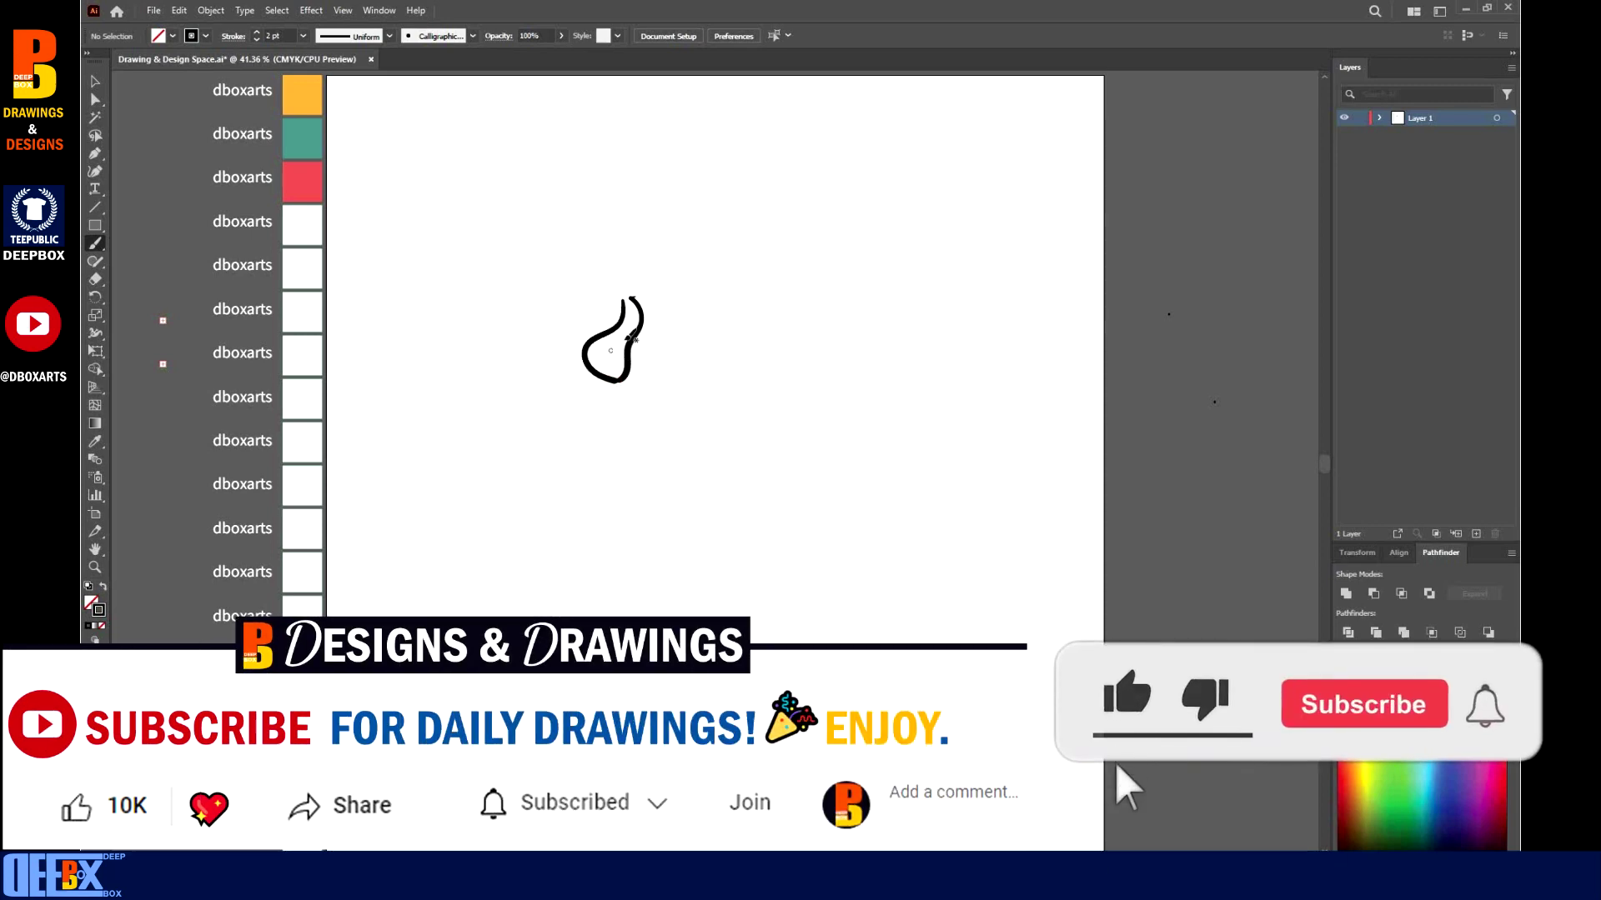
pyautogui.moveTo(634, 300)
pyautogui.mouseDown()
pyautogui.moveTo(645, 377)
pyautogui.moveTo(584, 344)
pyautogui.moveTo(556, 367)
pyautogui.moveTo(604, 386)
pyautogui.mouseUp()
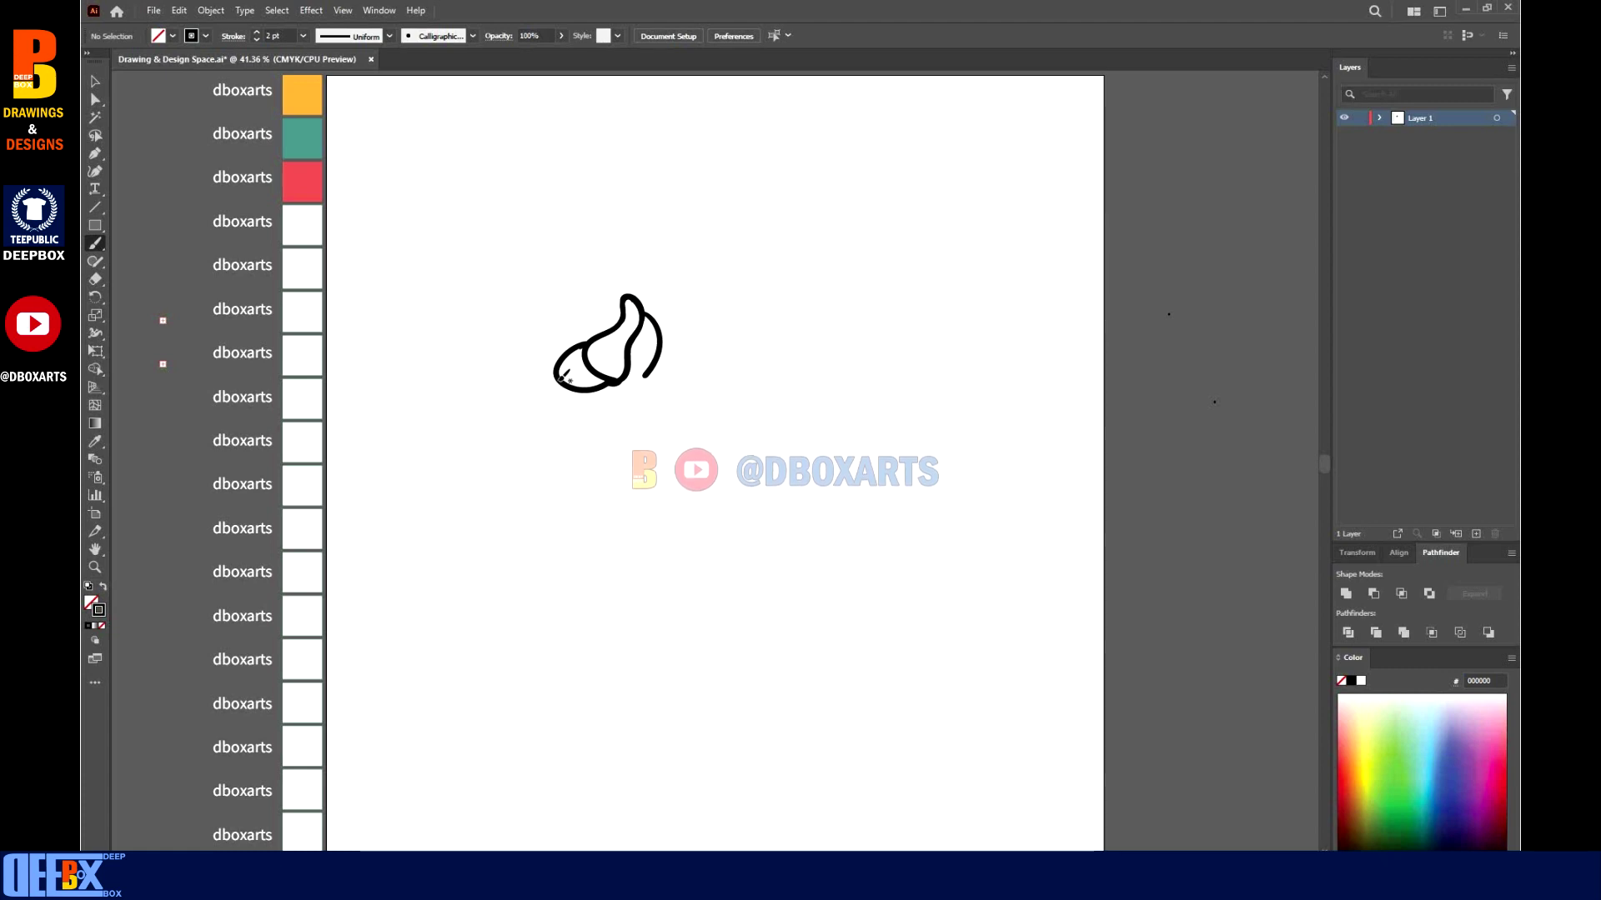
pyautogui.moveTo(564, 377)
pyautogui.mouseDown()
pyautogui.moveTo(537, 427)
pyautogui.moveTo(574, 447)
pyautogui.moveTo(635, 421)
pyautogui.moveTo(643, 369)
pyautogui.mouseUp()
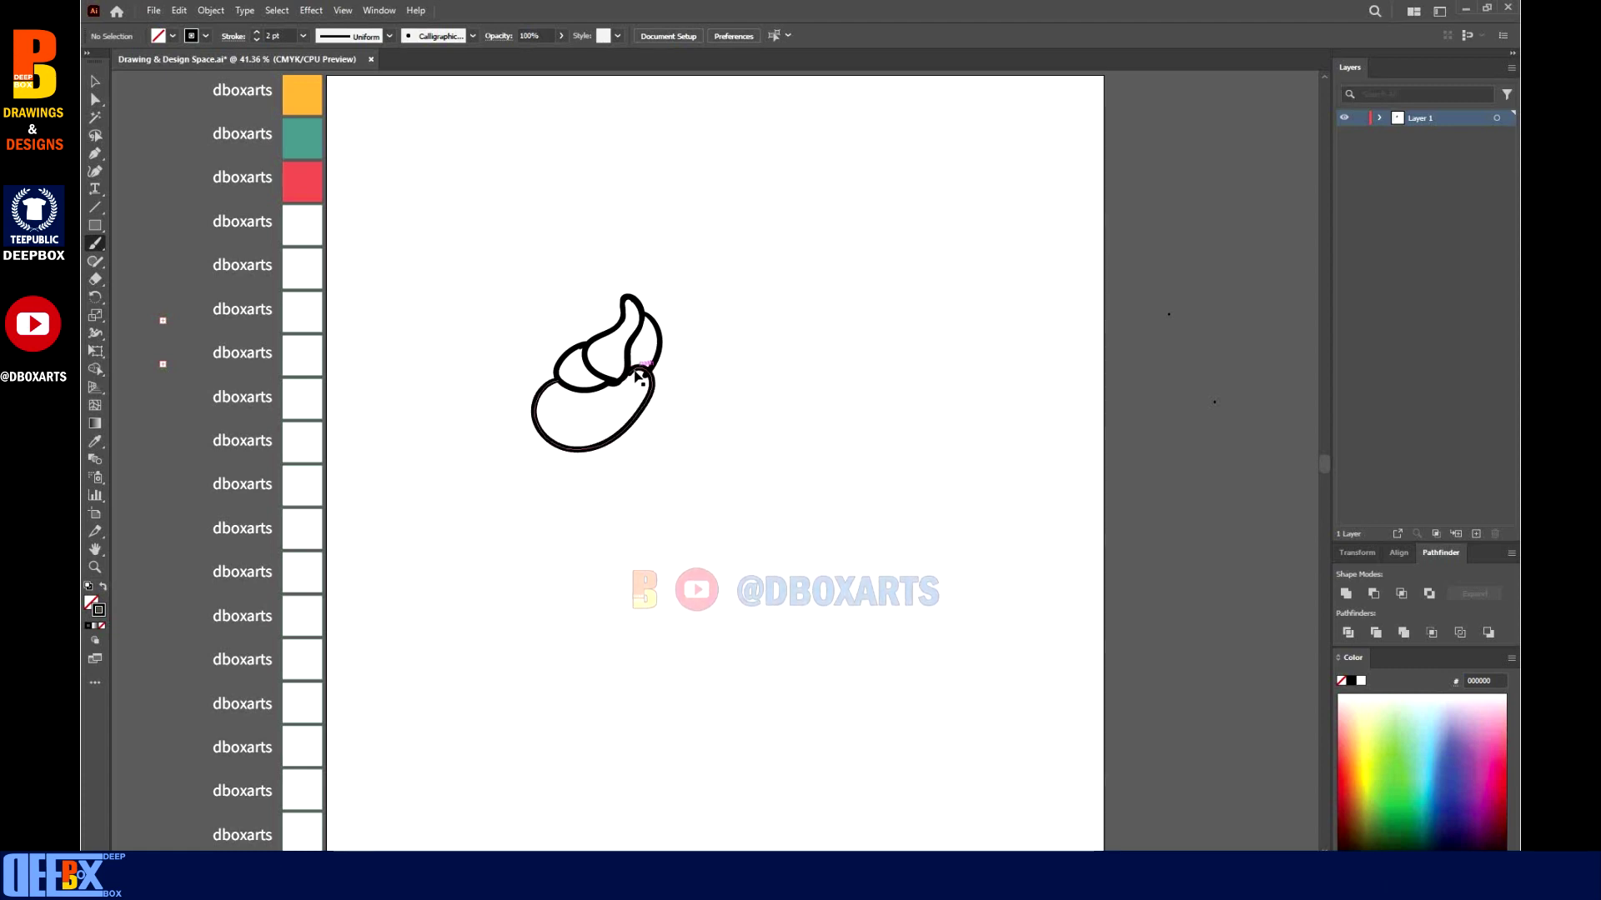
pyautogui.hotkey('ctrl', 'z')
pyautogui.moveTo(644, 377)
pyautogui.mouseDown()
pyautogui.moveTo(638, 417)
pyautogui.moveTo(583, 449)
pyautogui.mouseUp()
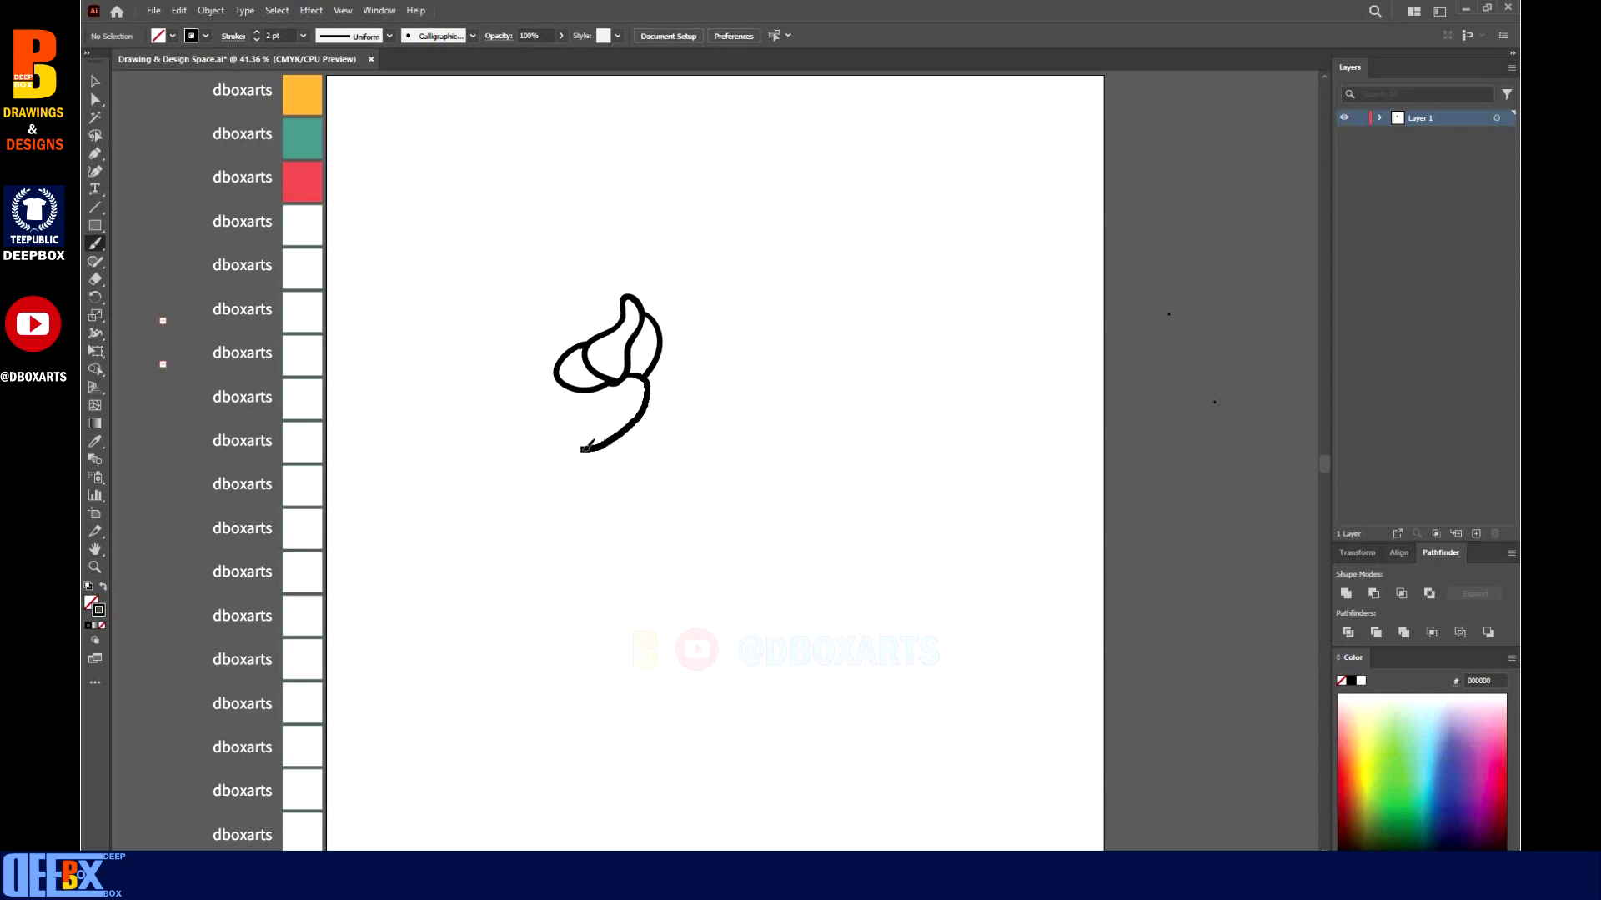
# Outline the lower swirl tier with its right crescent and the rim curve beneath it.
pyautogui.moveTo(567, 379); pyautogui.dragTo(566, 382)
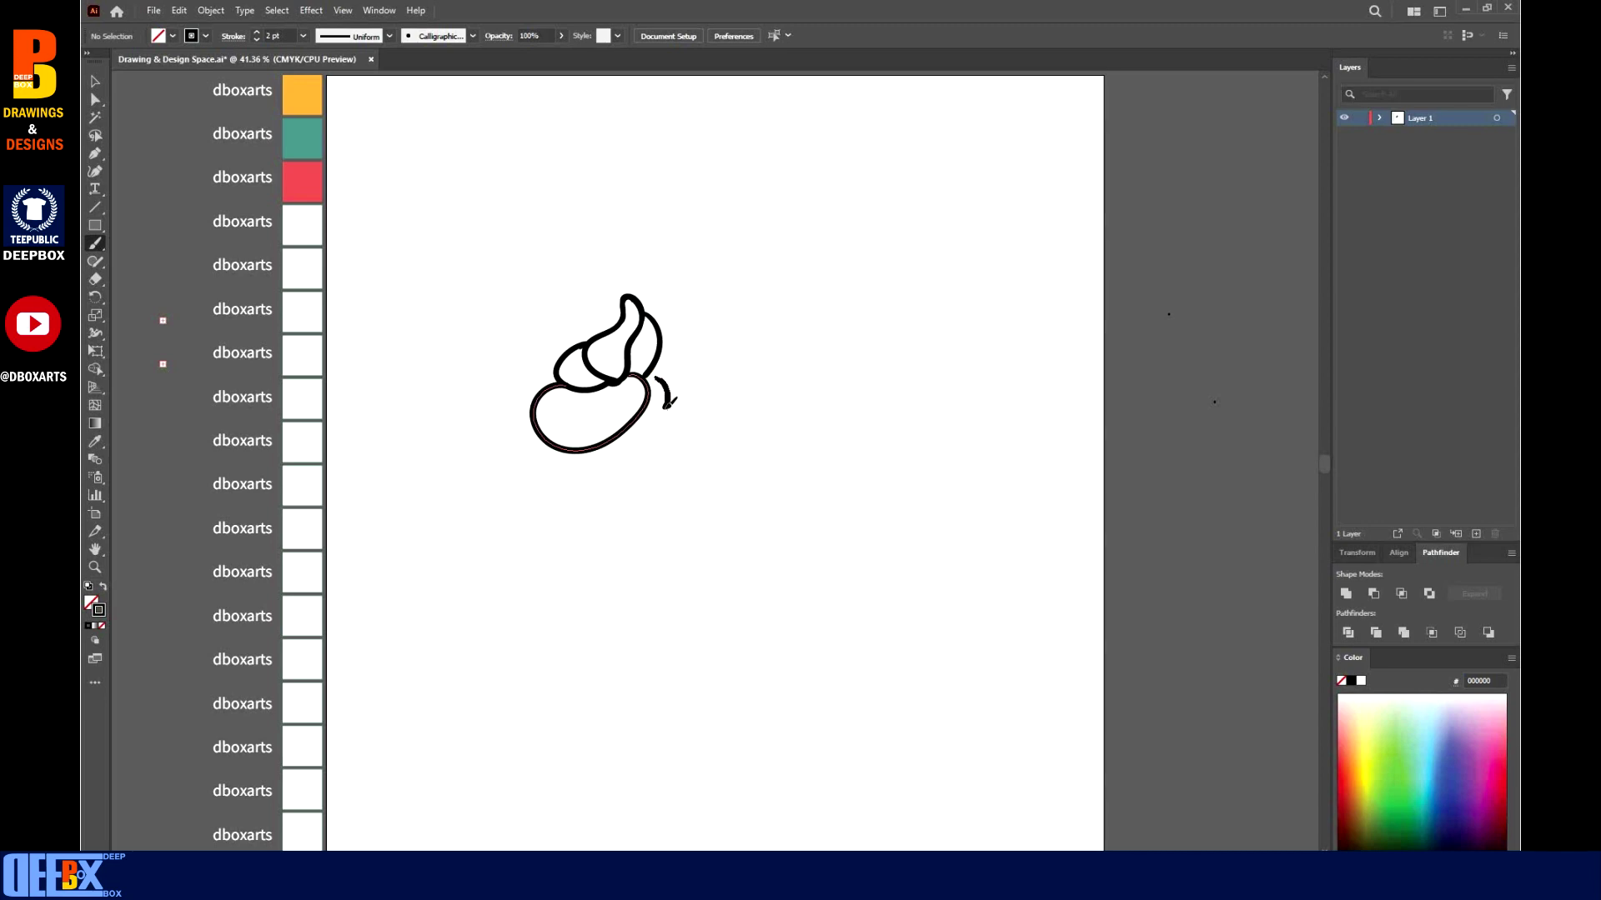
pyautogui.moveTo(617, 440); pyautogui.dragTo(616, 446)
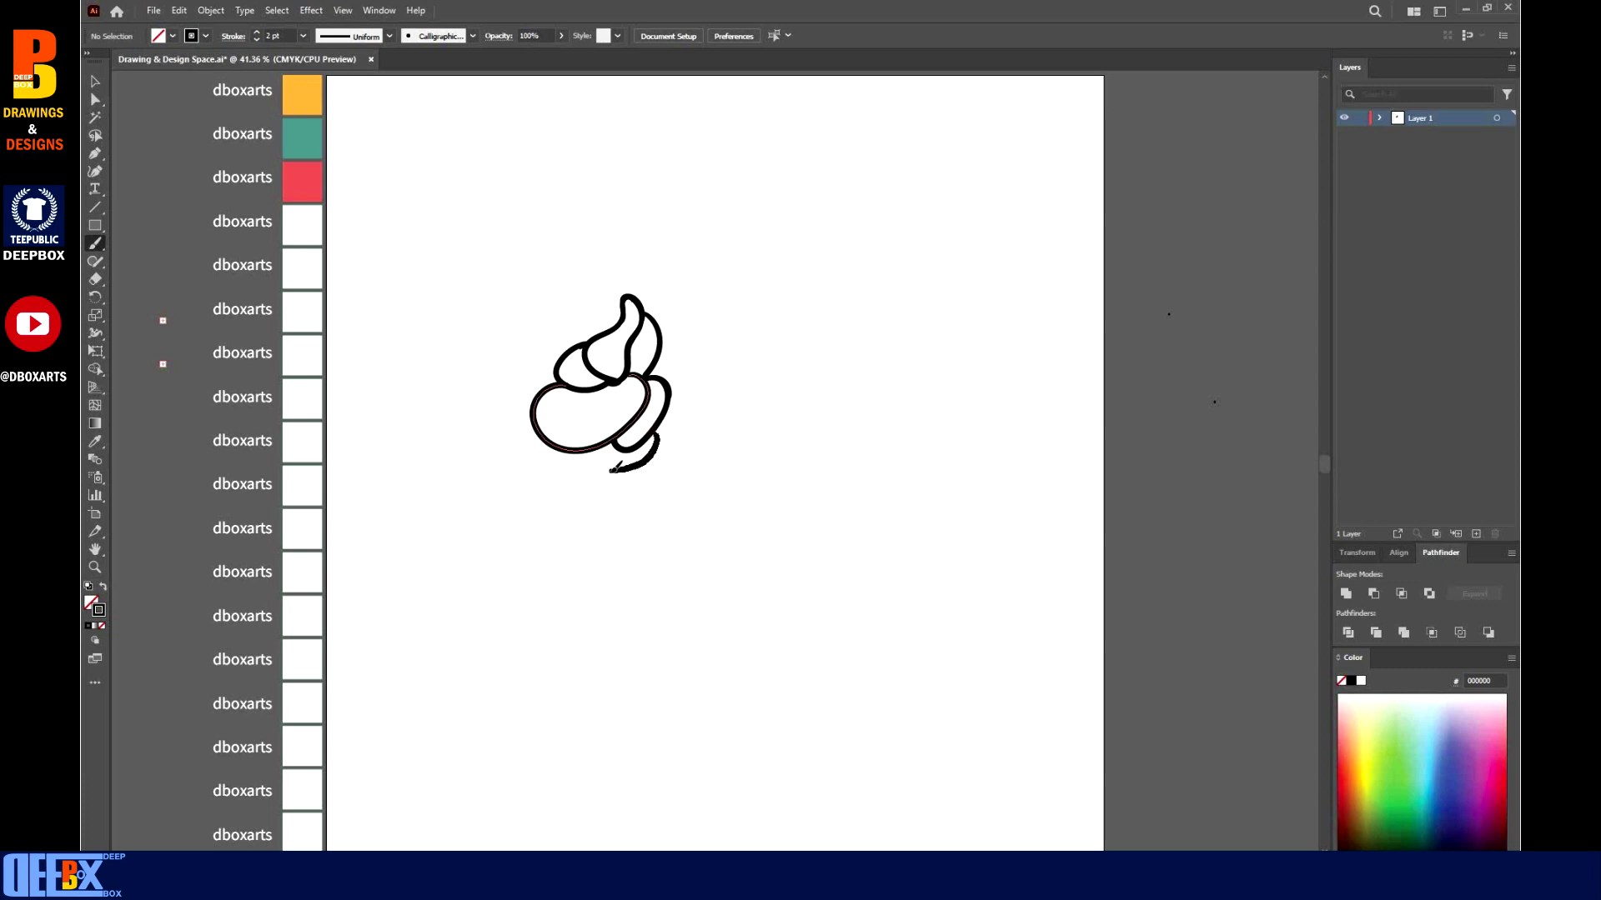
pyautogui.moveTo(656, 458); pyautogui.dragTo(569, 481)
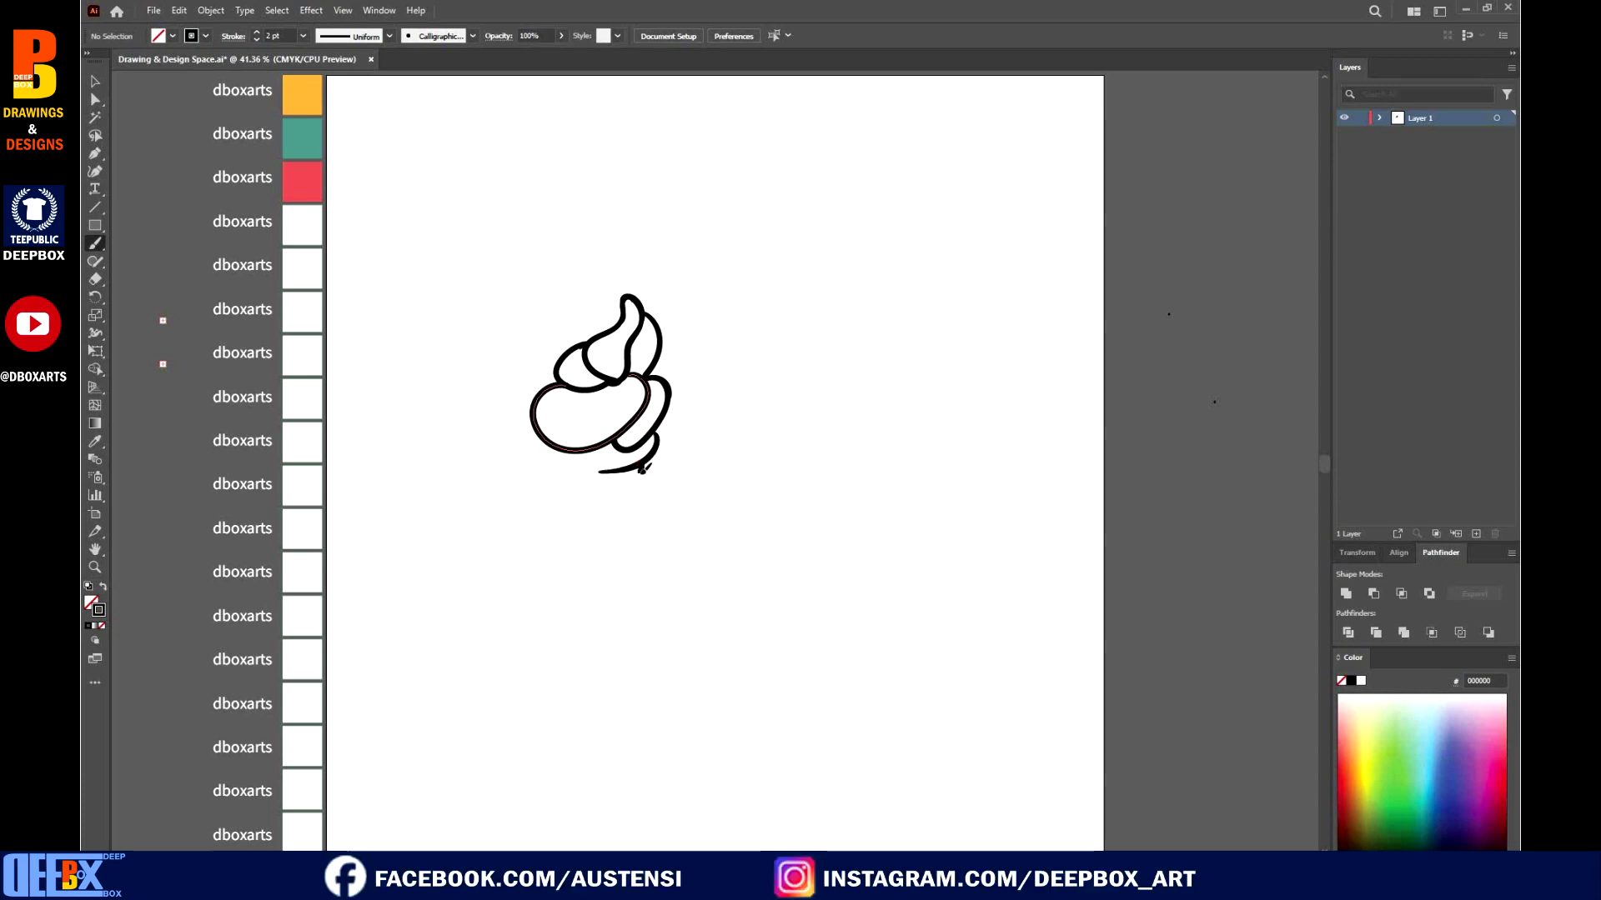
pyautogui.hotkey('ctrl', 'z')
pyautogui.hotkey('ctrl', 'z')
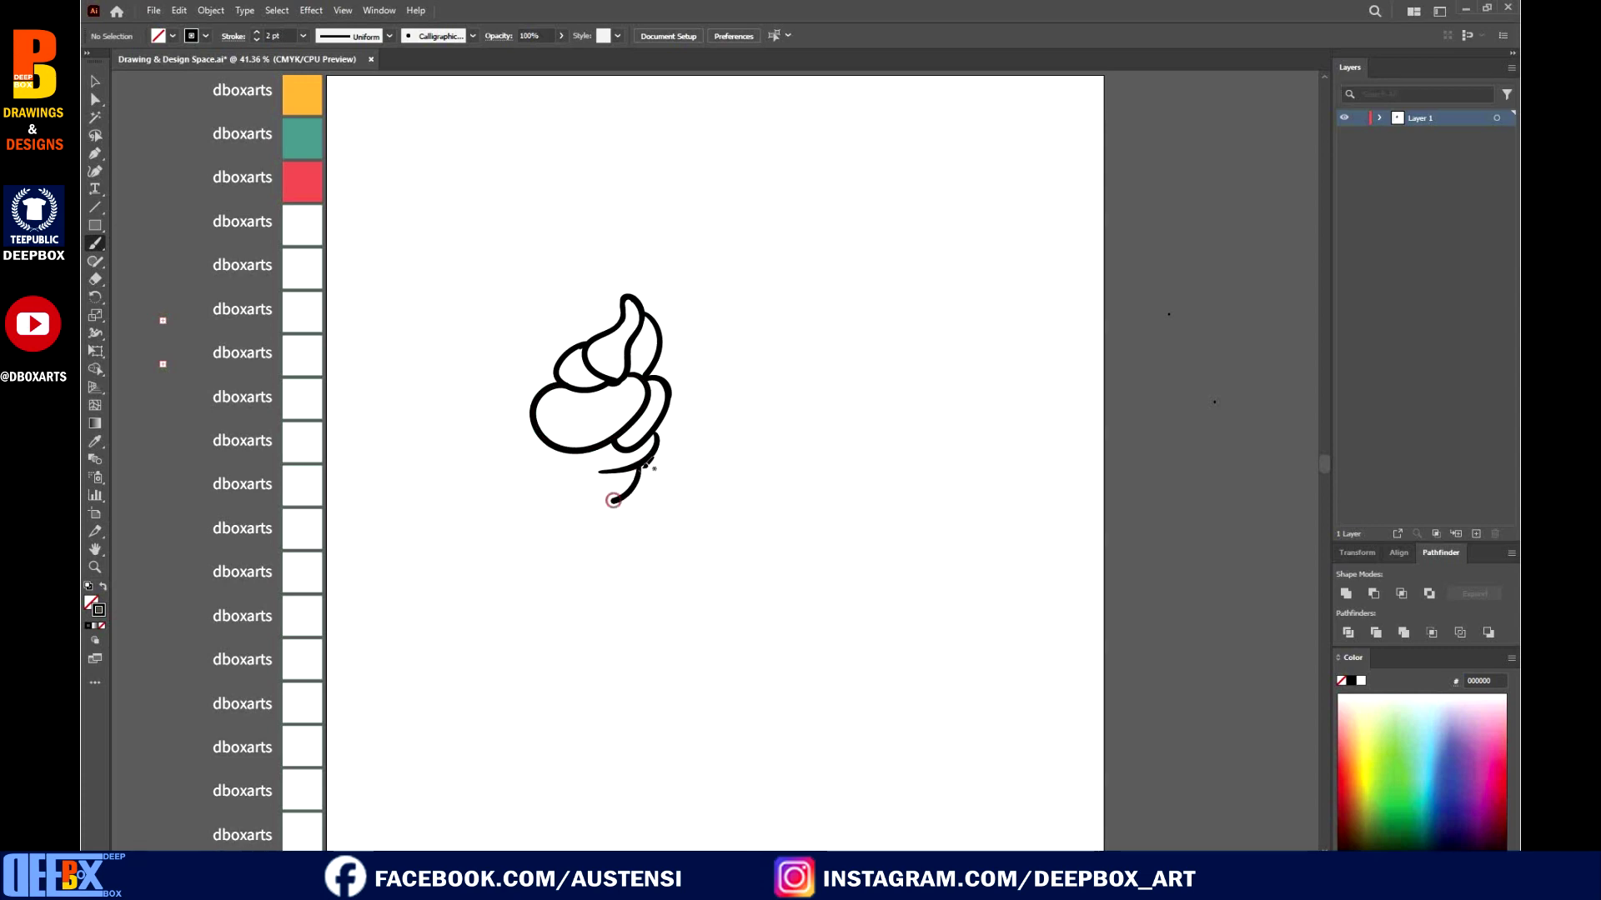
pyautogui.moveTo(656, 435)
pyautogui.mouseDown()
pyautogui.moveTo(606, 484)
pyautogui.moveTo(560, 484)
pyautogui.moveTo(547, 442)
pyautogui.mouseUp()
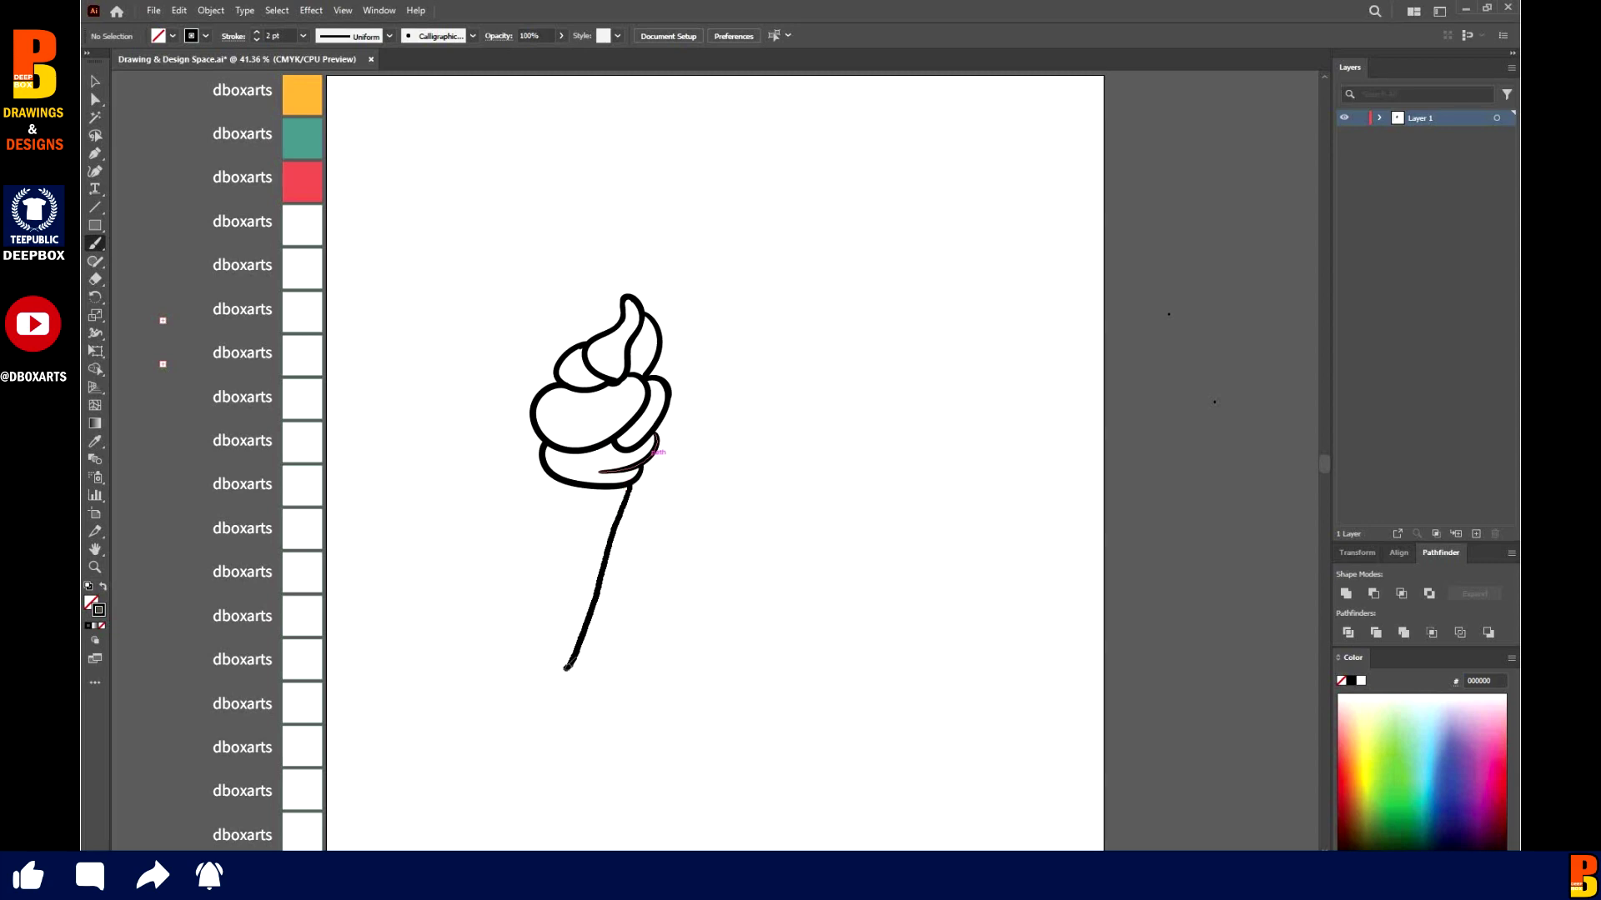
# Draw the cone's right and left sides from the rim band down to a shared pointed tip.
pyautogui.moveTo(565, 667); pyautogui.dragTo(569, 602)
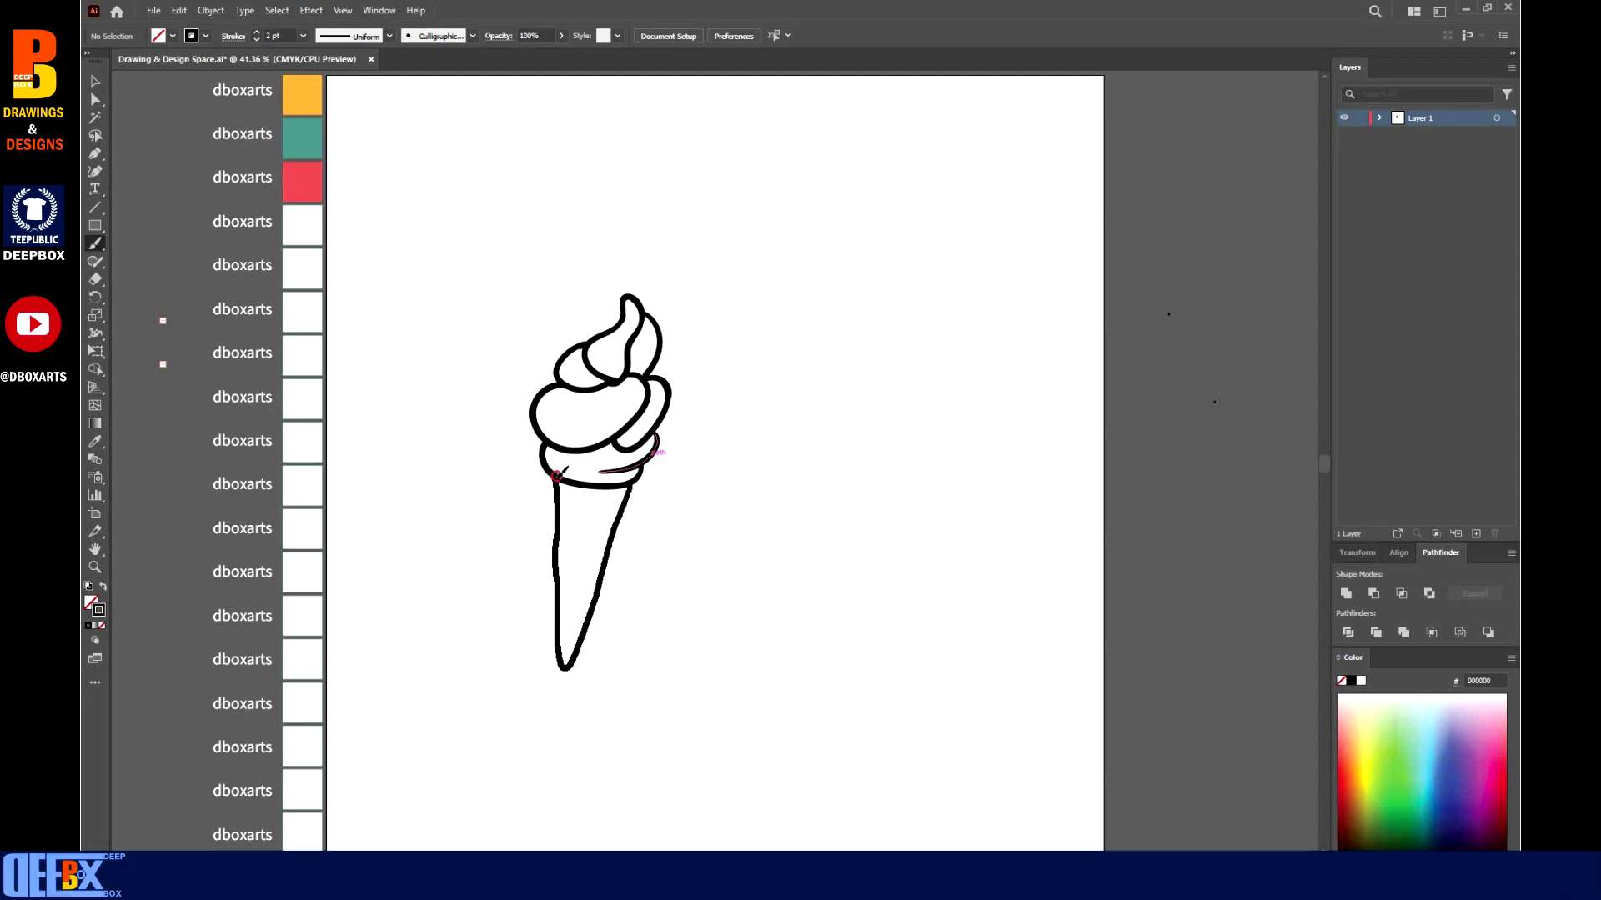
pyautogui.moveTo(557, 477); pyautogui.dragTo(554, 474)
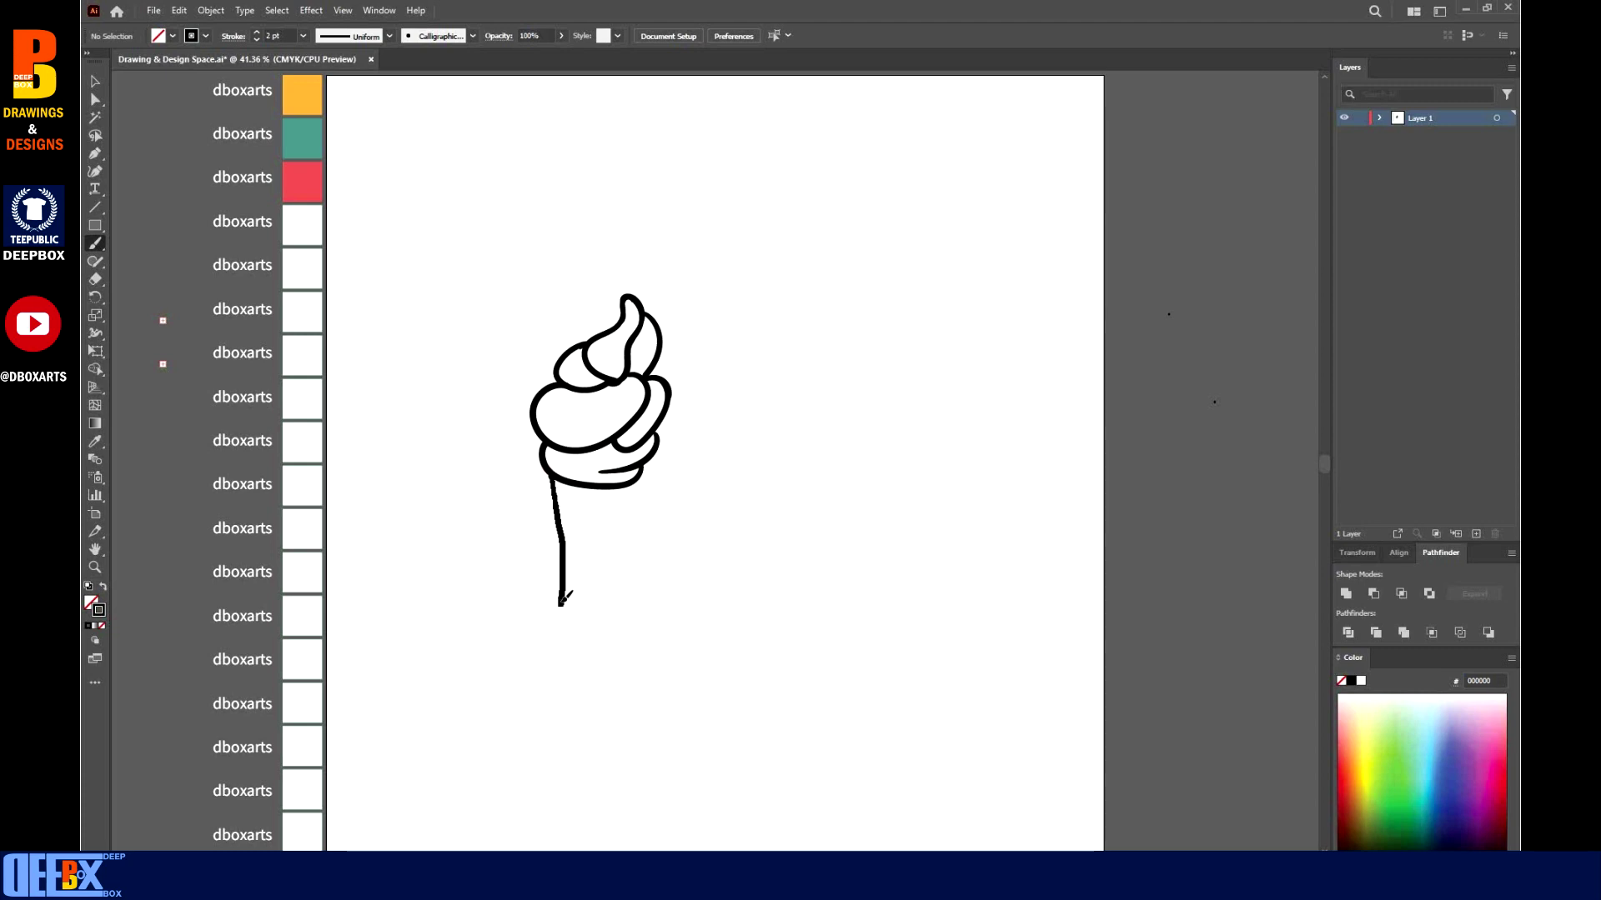
pyautogui.moveTo(617, 548); pyautogui.dragTo(632, 483)
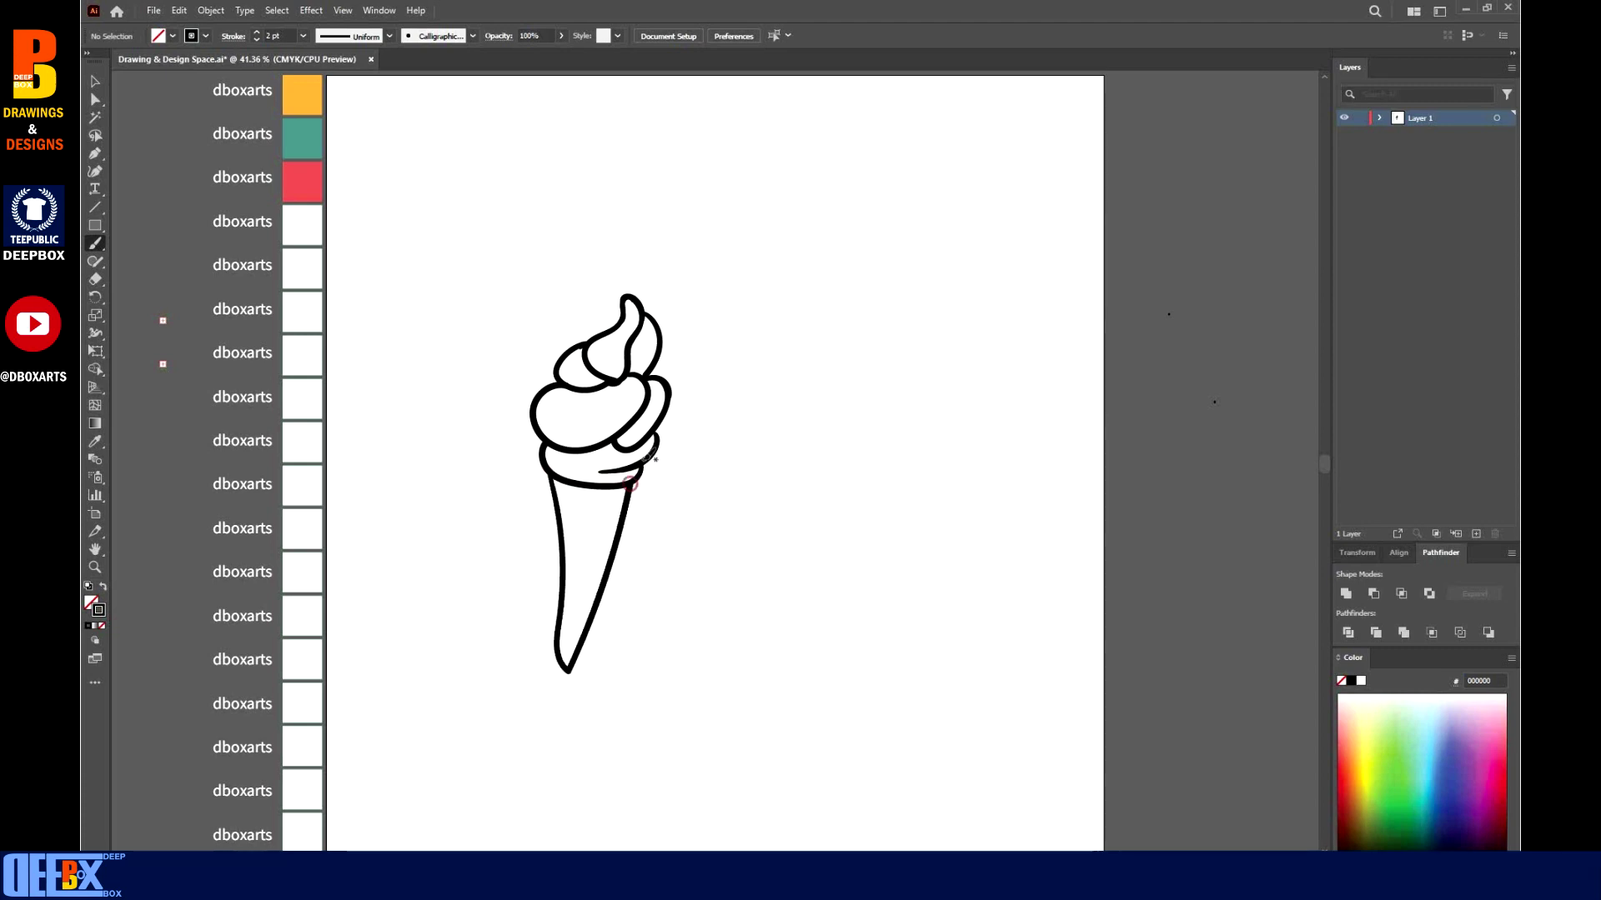
pyautogui.moveTo(636, 482); pyautogui.dragTo(568, 667)
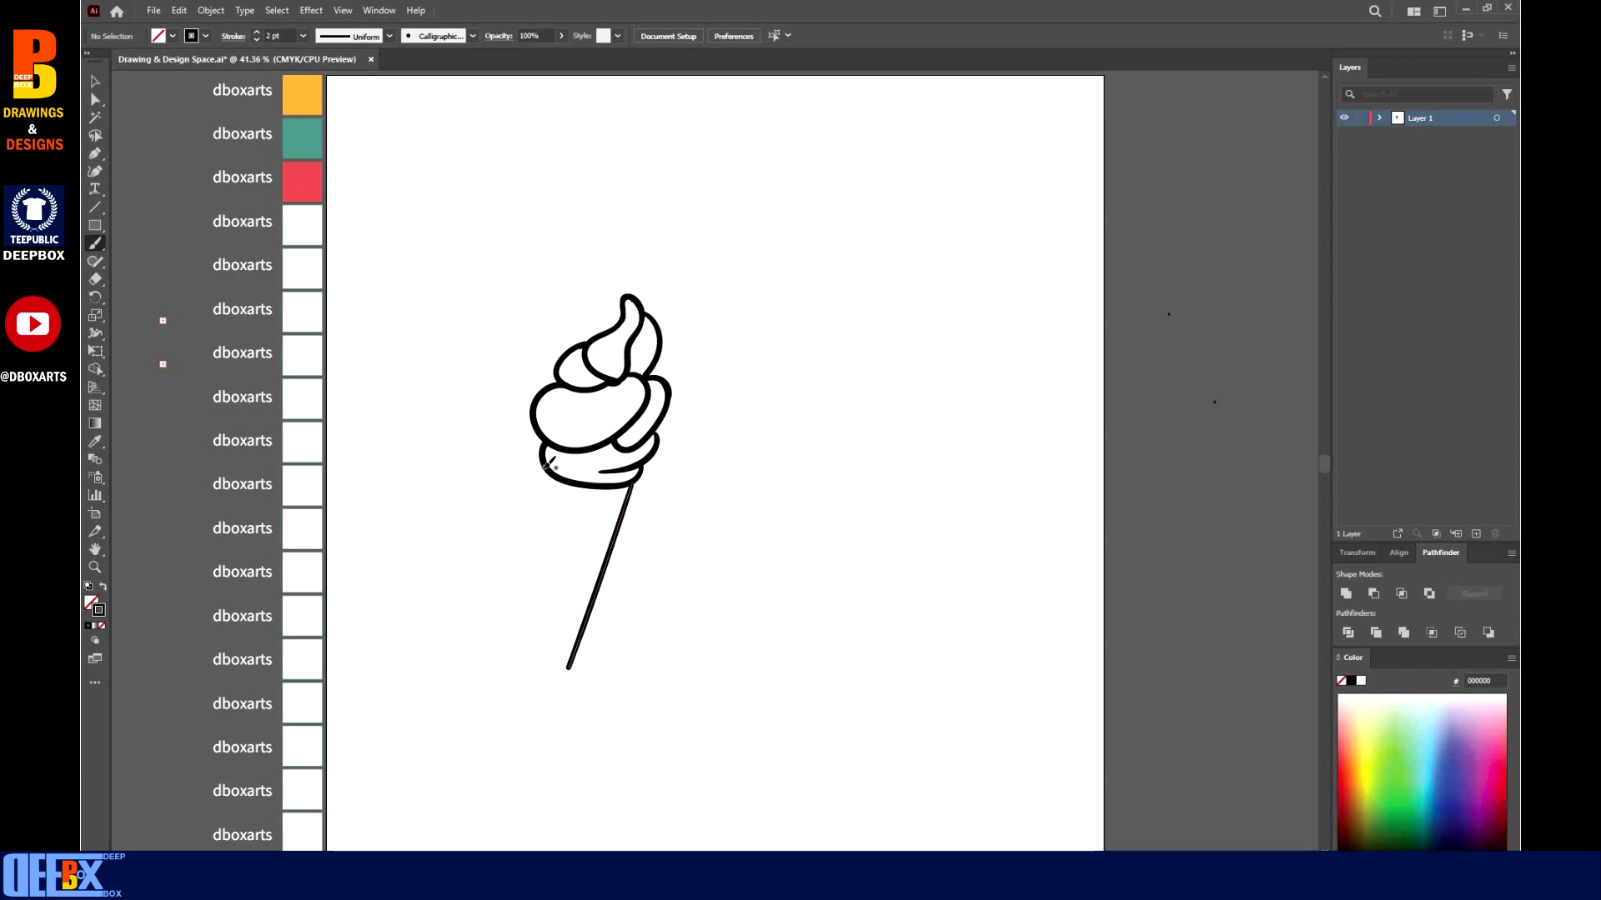
pyautogui.moveTo(566, 477); pyautogui.dragTo(558, 544)
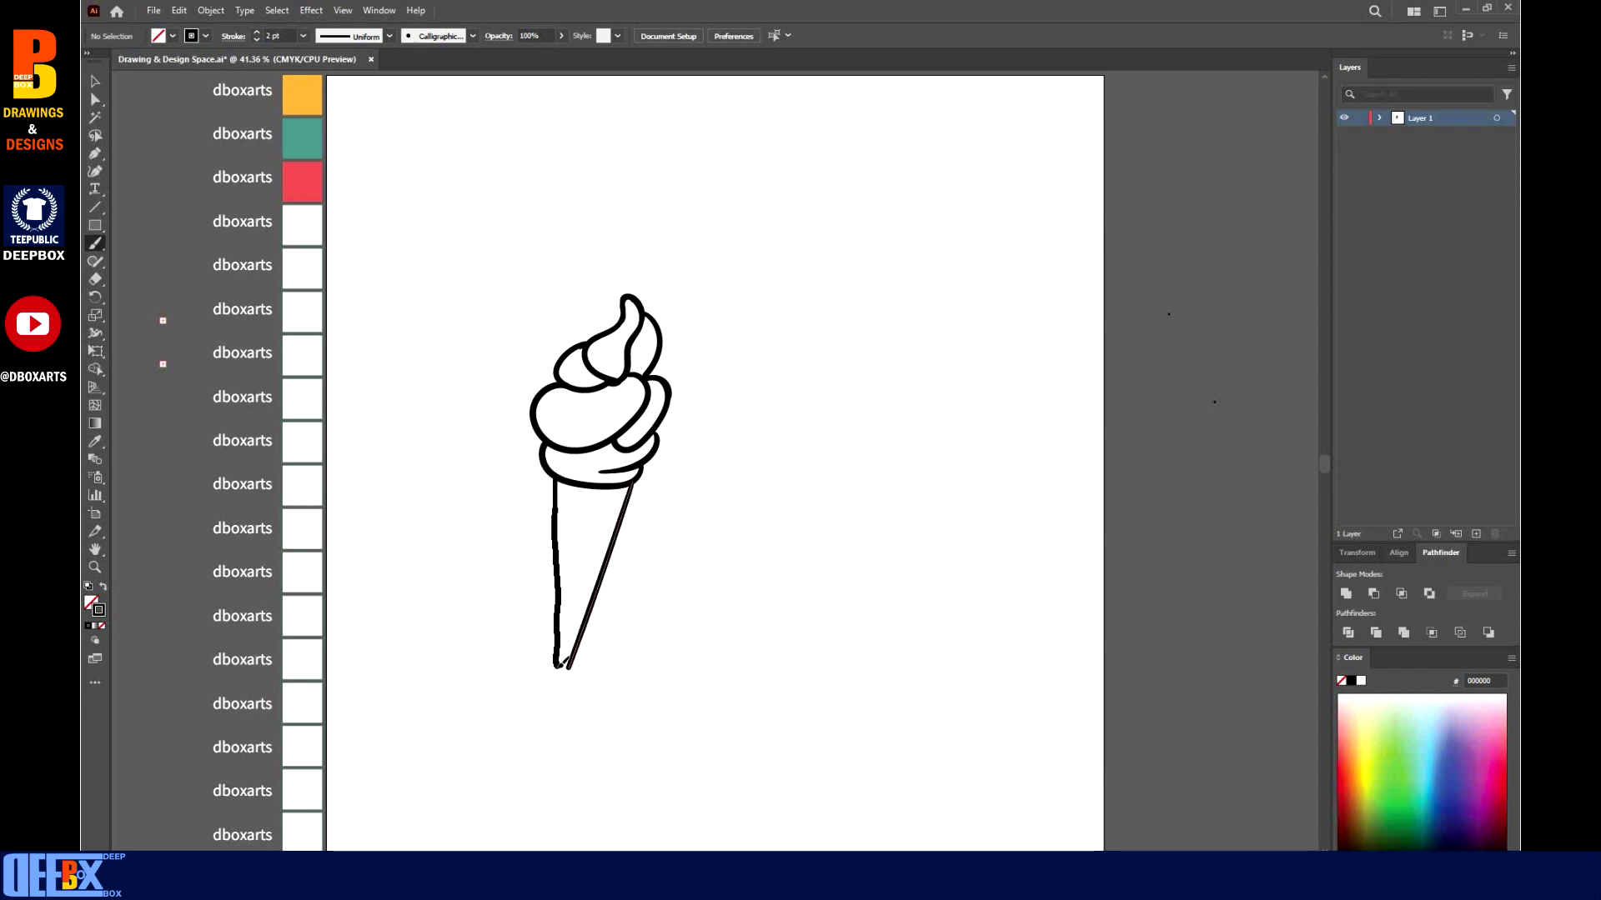
pyautogui.moveTo(573, 663); pyautogui.dragTo(572, 666)
pyautogui.hotkey('ctrl', 'z')
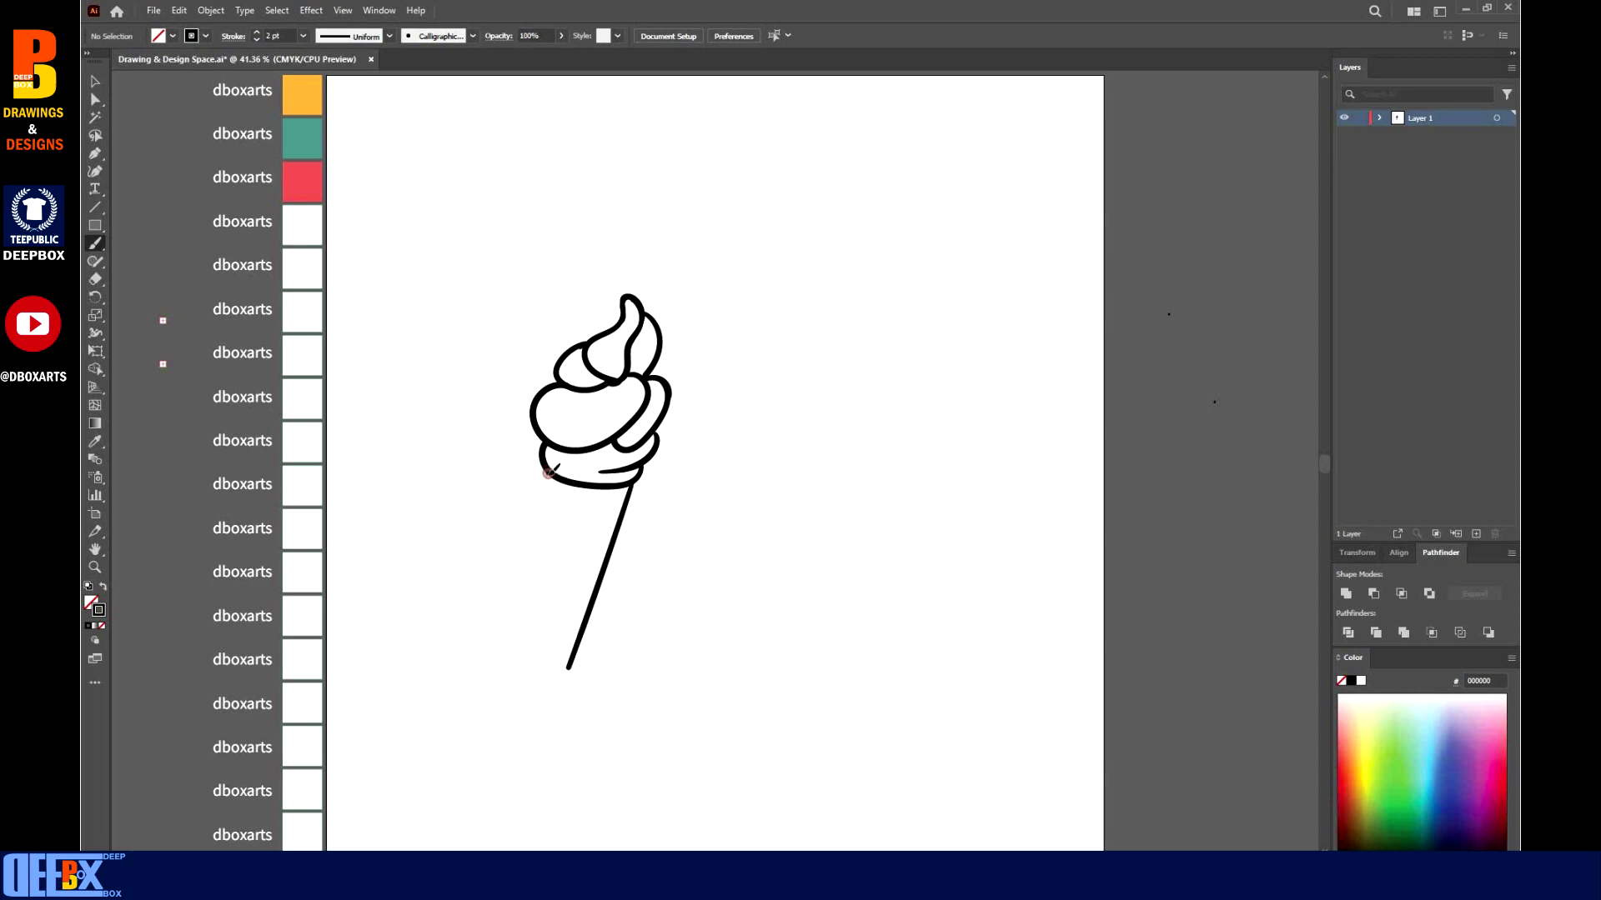
pyautogui.moveTo(561, 664); pyautogui.dragTo(568, 664)
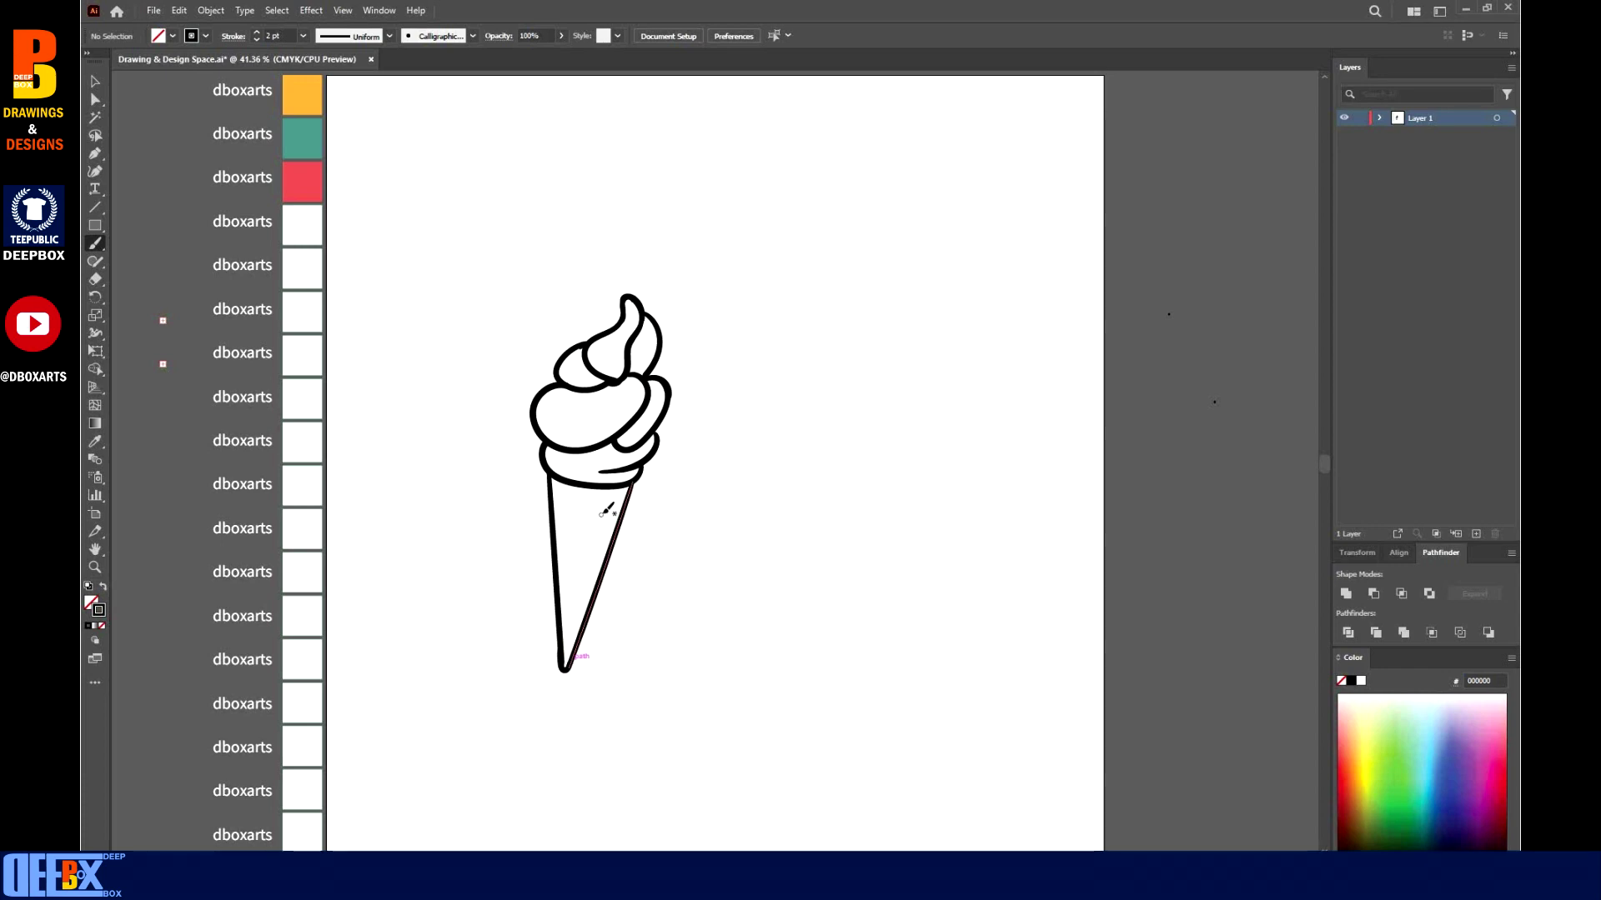
# Confirm the Paintbrush options and paint criss-cross diagonal waffle lines from rim to tip.
pyautogui.doubleClick(95, 243)
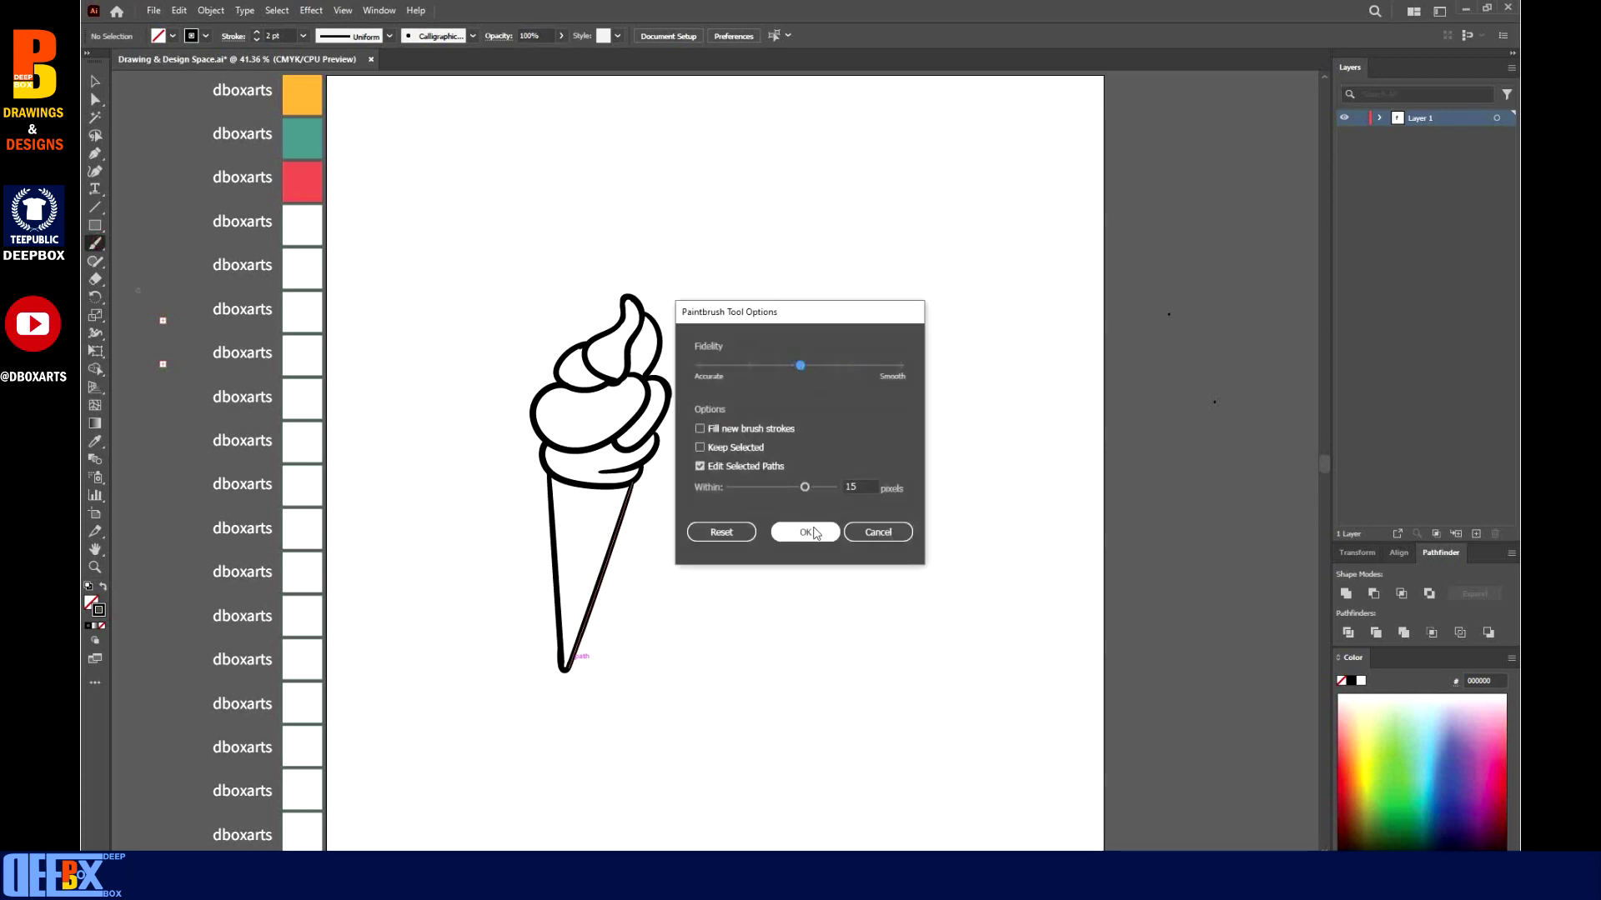
pyautogui.click(817, 530)
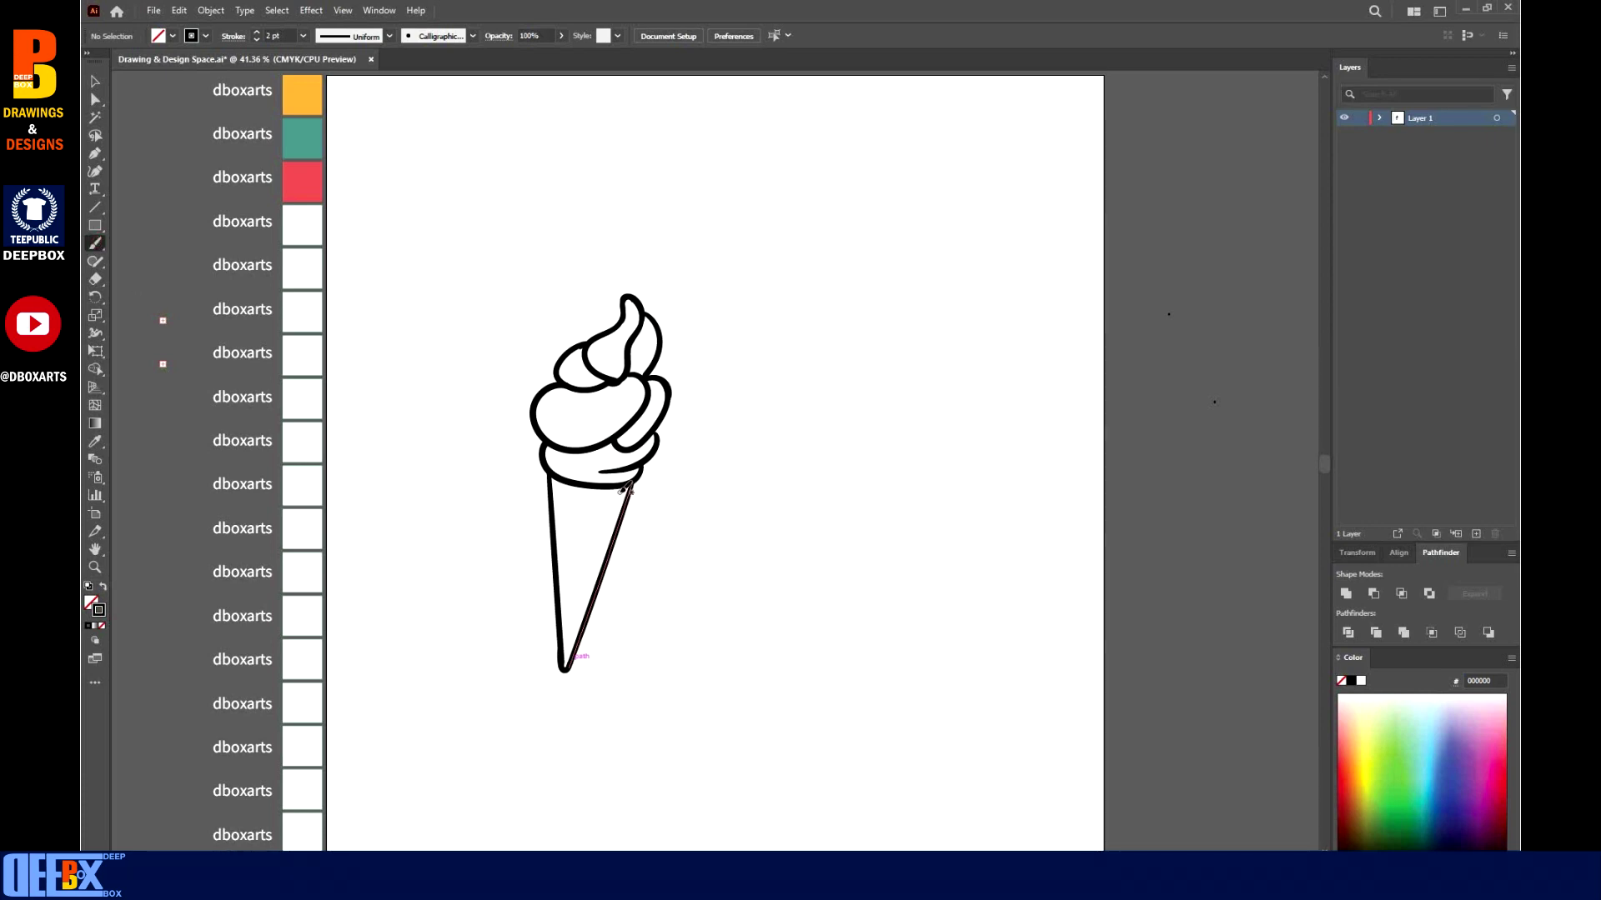
pyautogui.moveTo(609, 489)
pyautogui.mouseDown()
pyautogui.moveTo(573, 521)
pyautogui.moveTo(586, 542)
pyautogui.mouseUp()
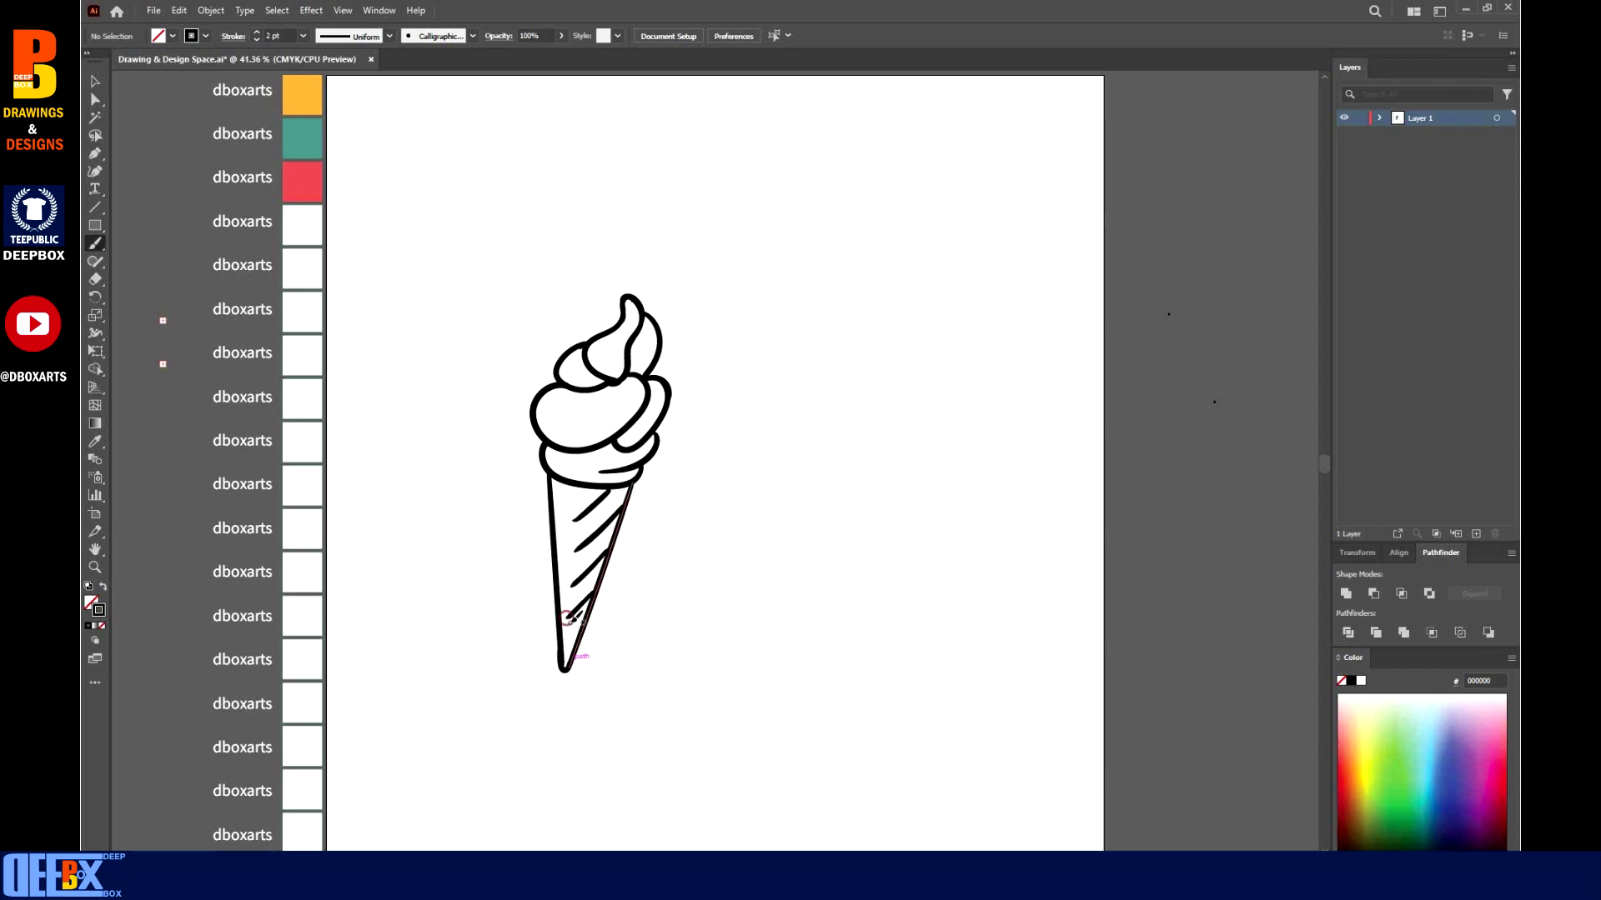
pyautogui.moveTo(580, 625); pyautogui.dragTo(559, 651)
pyautogui.moveTo(597, 490); pyautogui.dragTo(620, 511)
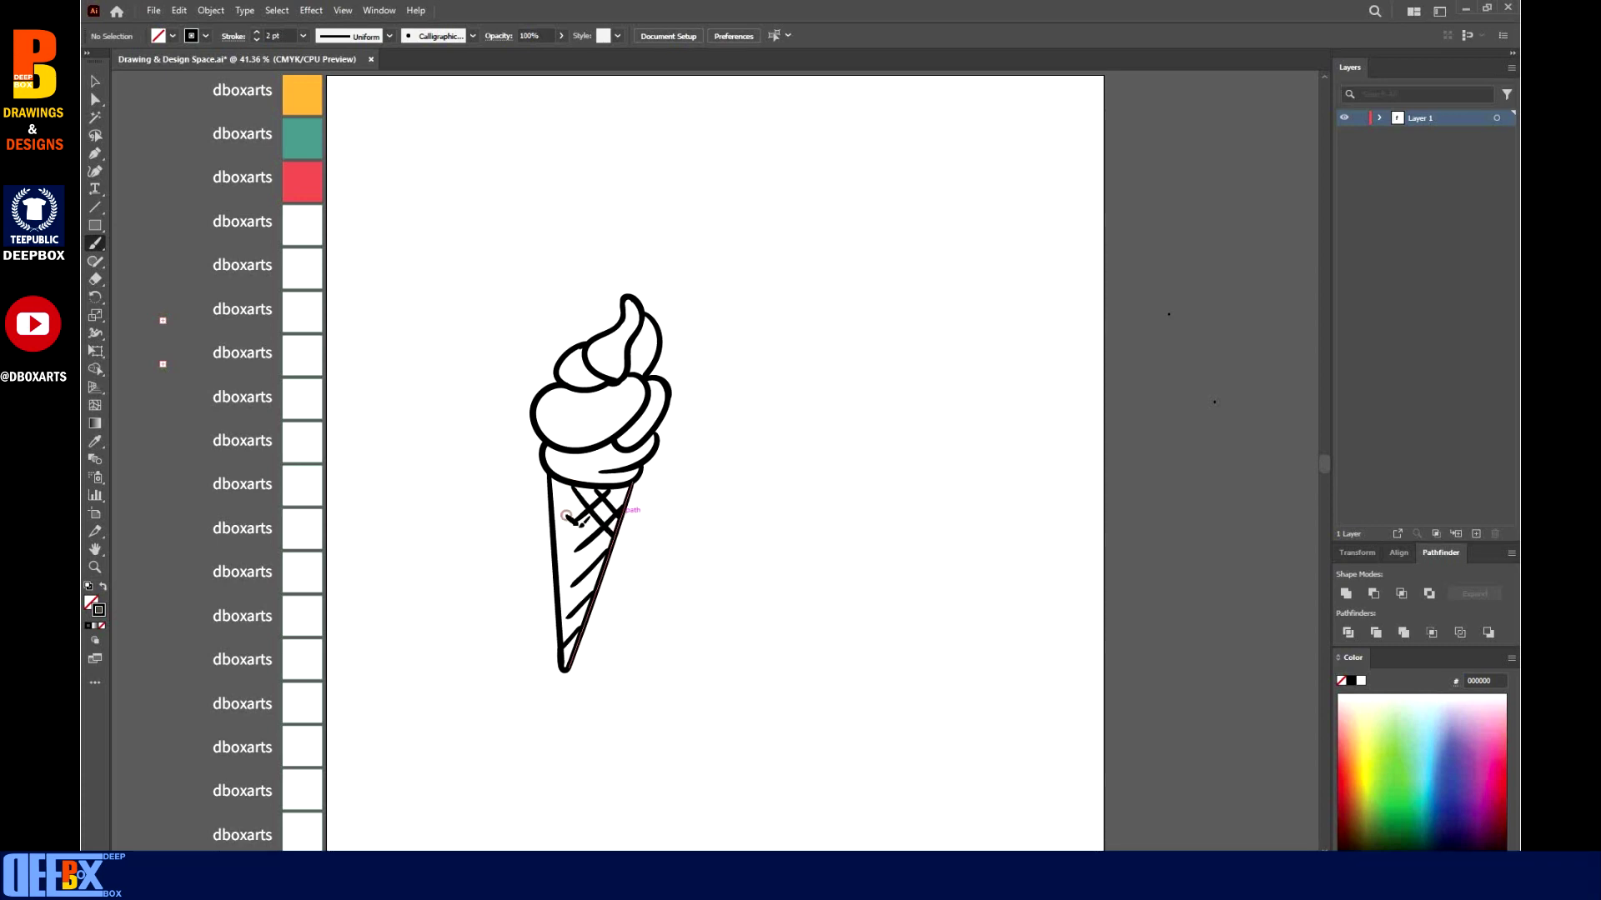
pyautogui.moveTo(563, 543); pyautogui.dragTo(609, 573)
pyautogui.moveTo(561, 607)
pyautogui.mouseDown()
pyautogui.moveTo(589, 617)
pyautogui.moveTo(563, 611)
pyautogui.mouseUp()
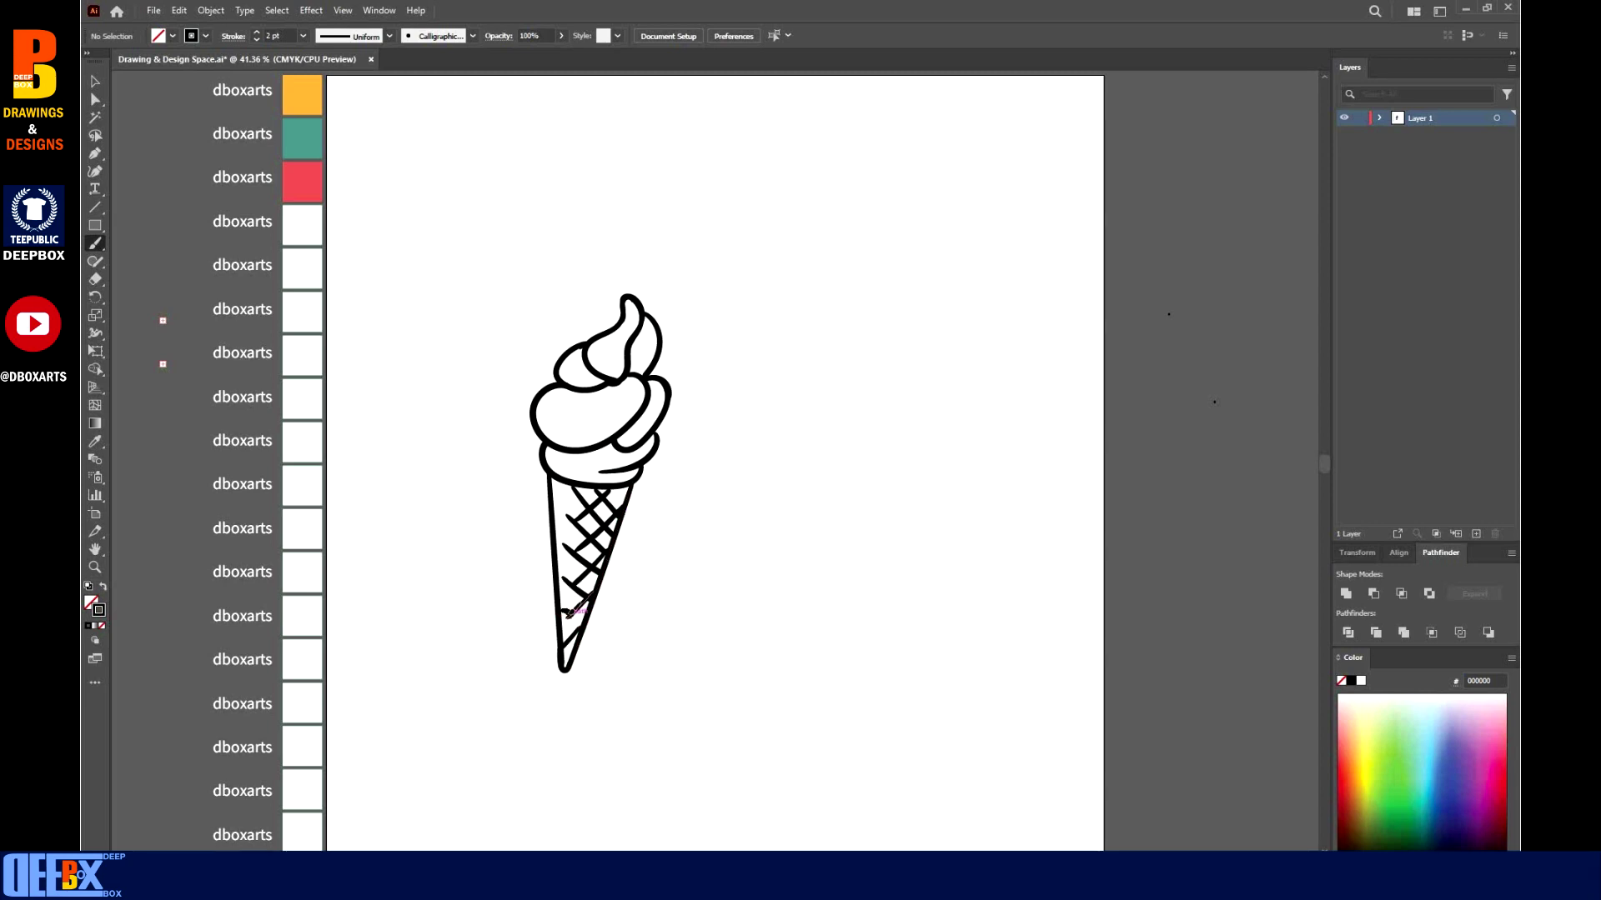
pyautogui.moveTo(594, 605); pyautogui.dragTo(565, 611)
# Add a new layer, place a large orange rectangle behind the ice cream, and select everything.
pyautogui.click(1475, 534)
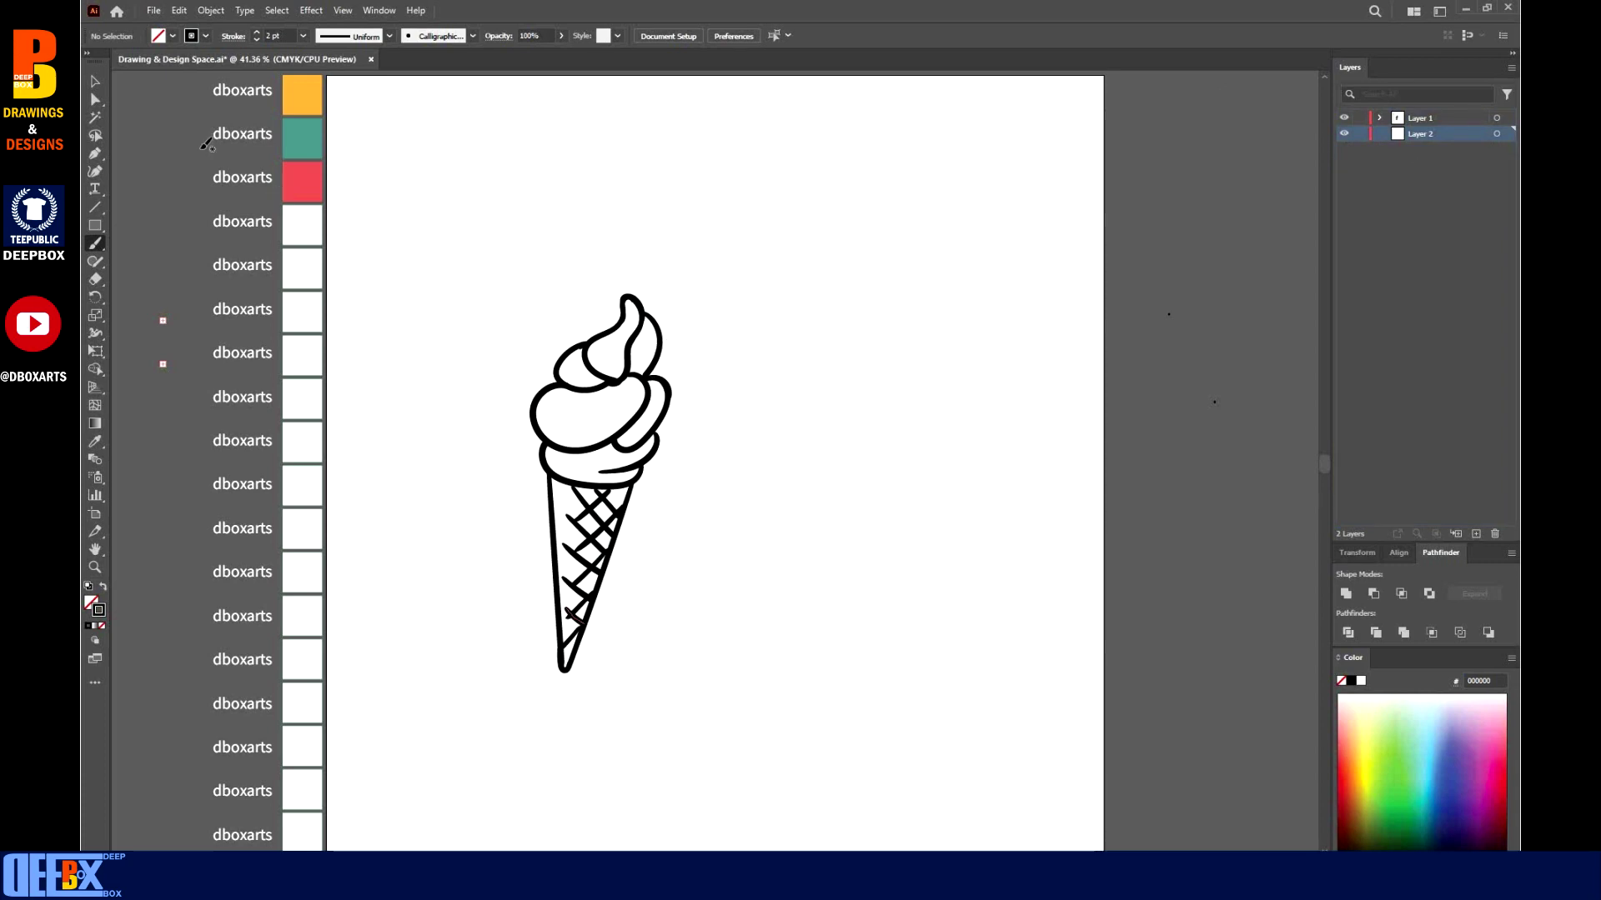
pyautogui.click(95, 81)
pyautogui.moveTo(478, 296); pyautogui.dragTo(723, 678)
pyautogui.moveTo(786, 211); pyautogui.dragTo(437, 740)
# Expand the outlines, divide the rectangle with Pathfinder, and delete the outer orange background piece.
pyautogui.click(211, 10)
pyautogui.click(233, 161)
pyautogui.click(1381, 638)
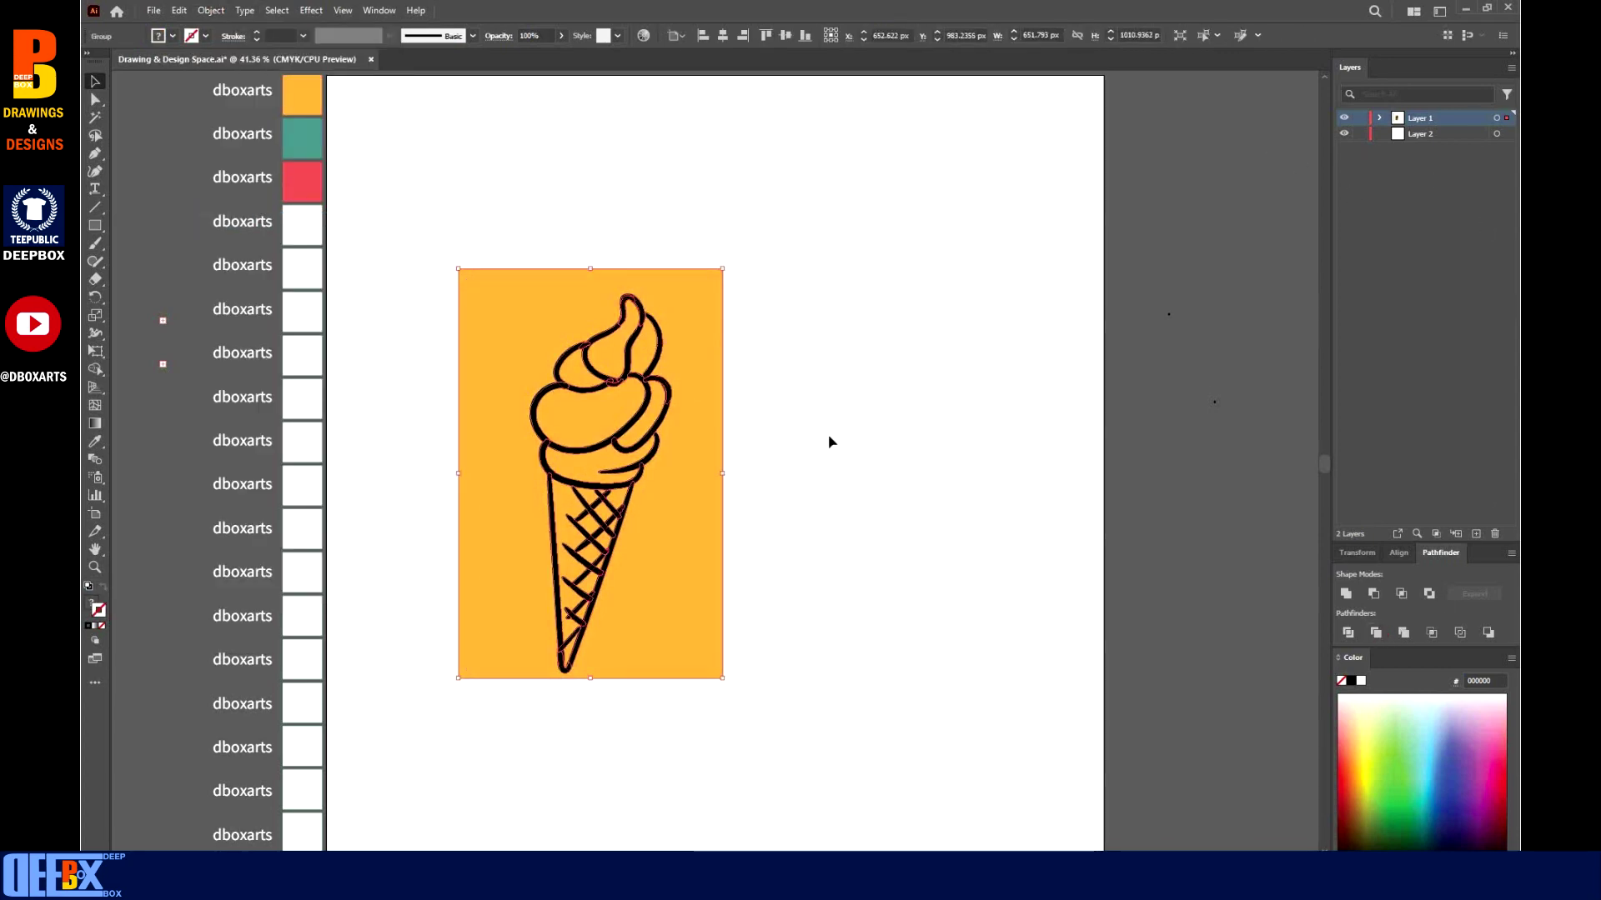
pyautogui.rightClick(717, 371)
pyautogui.press('Escape')
pyautogui.click(747, 424)
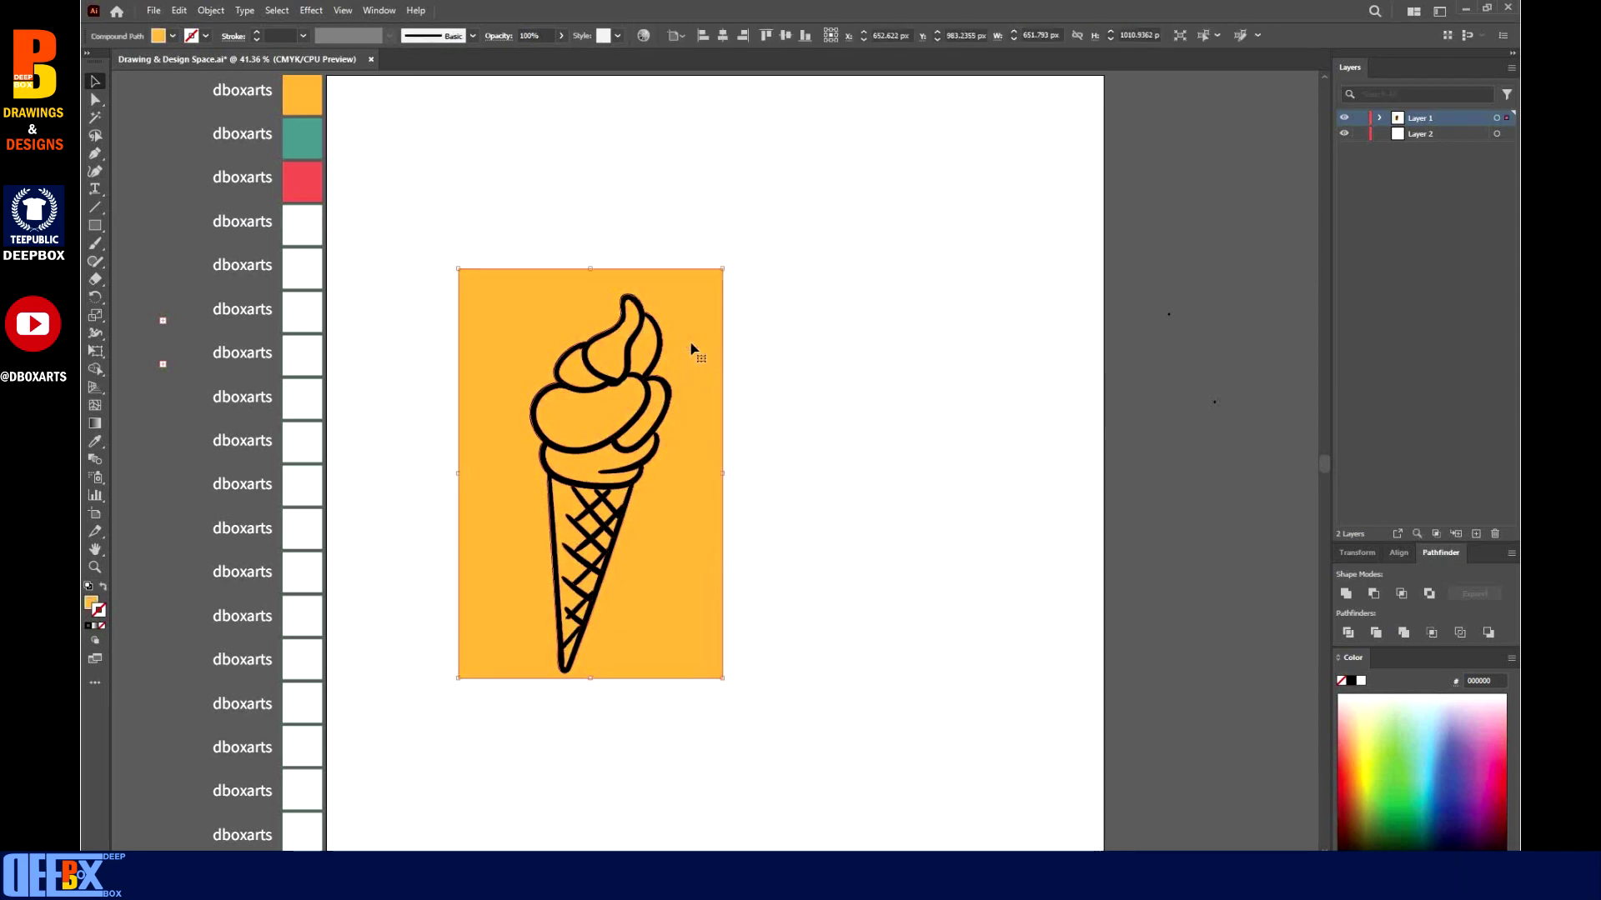
pyautogui.click(689, 340)
pyautogui.press('Delete')
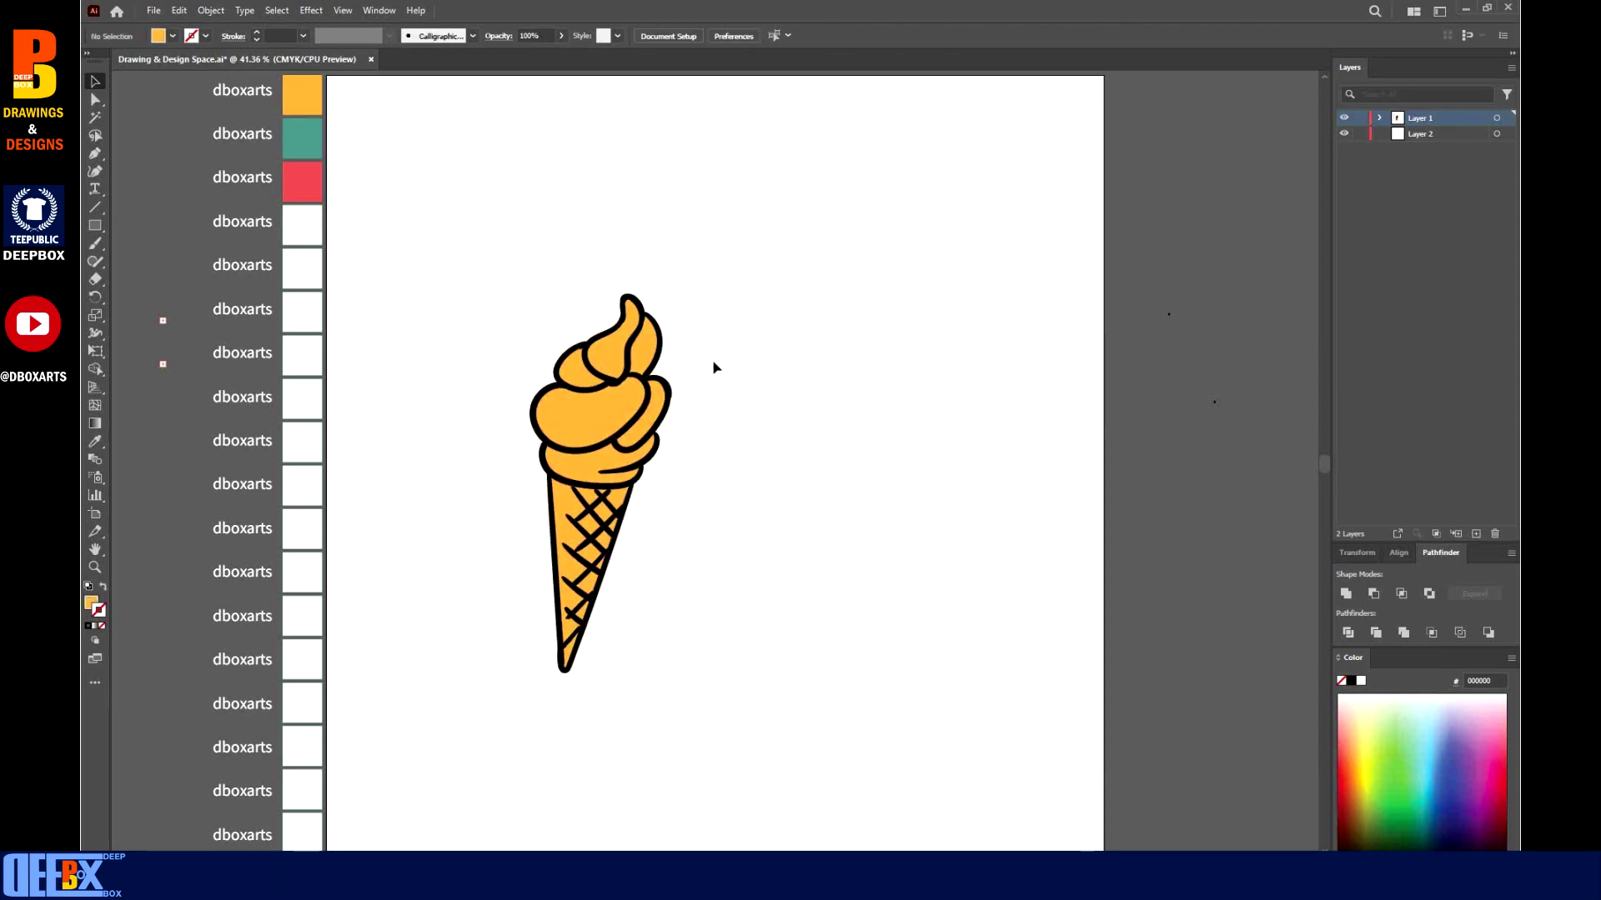
# Move all orange fill shapes onto Layer 2 by deleting them and pasting in front.
pyautogui.click(277, 10)
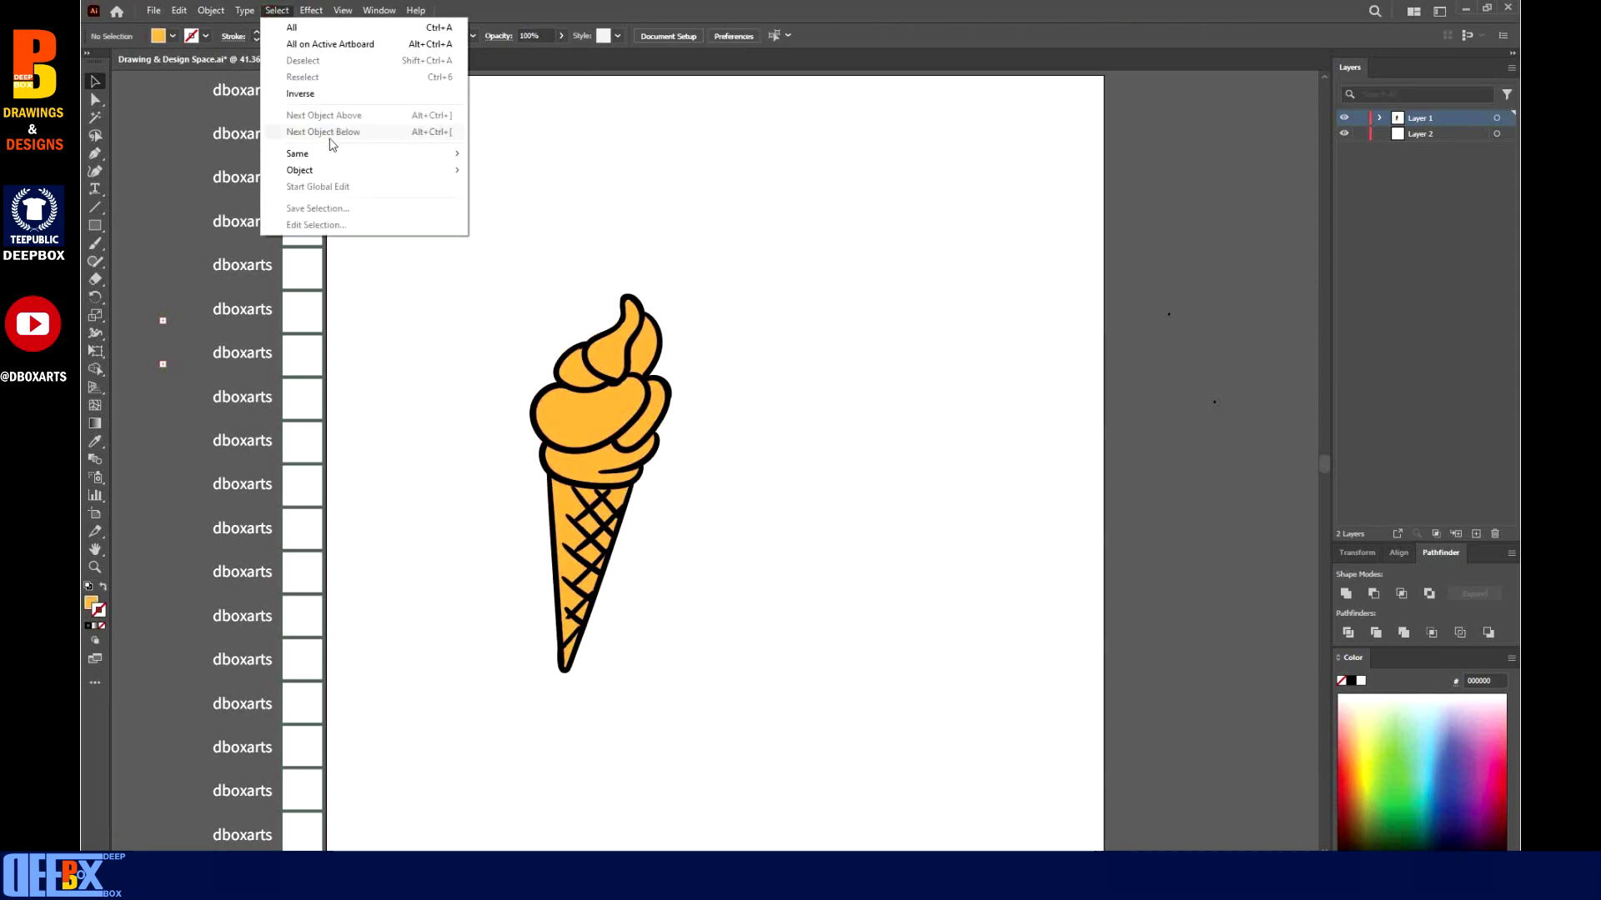
pyautogui.click(534, 213)
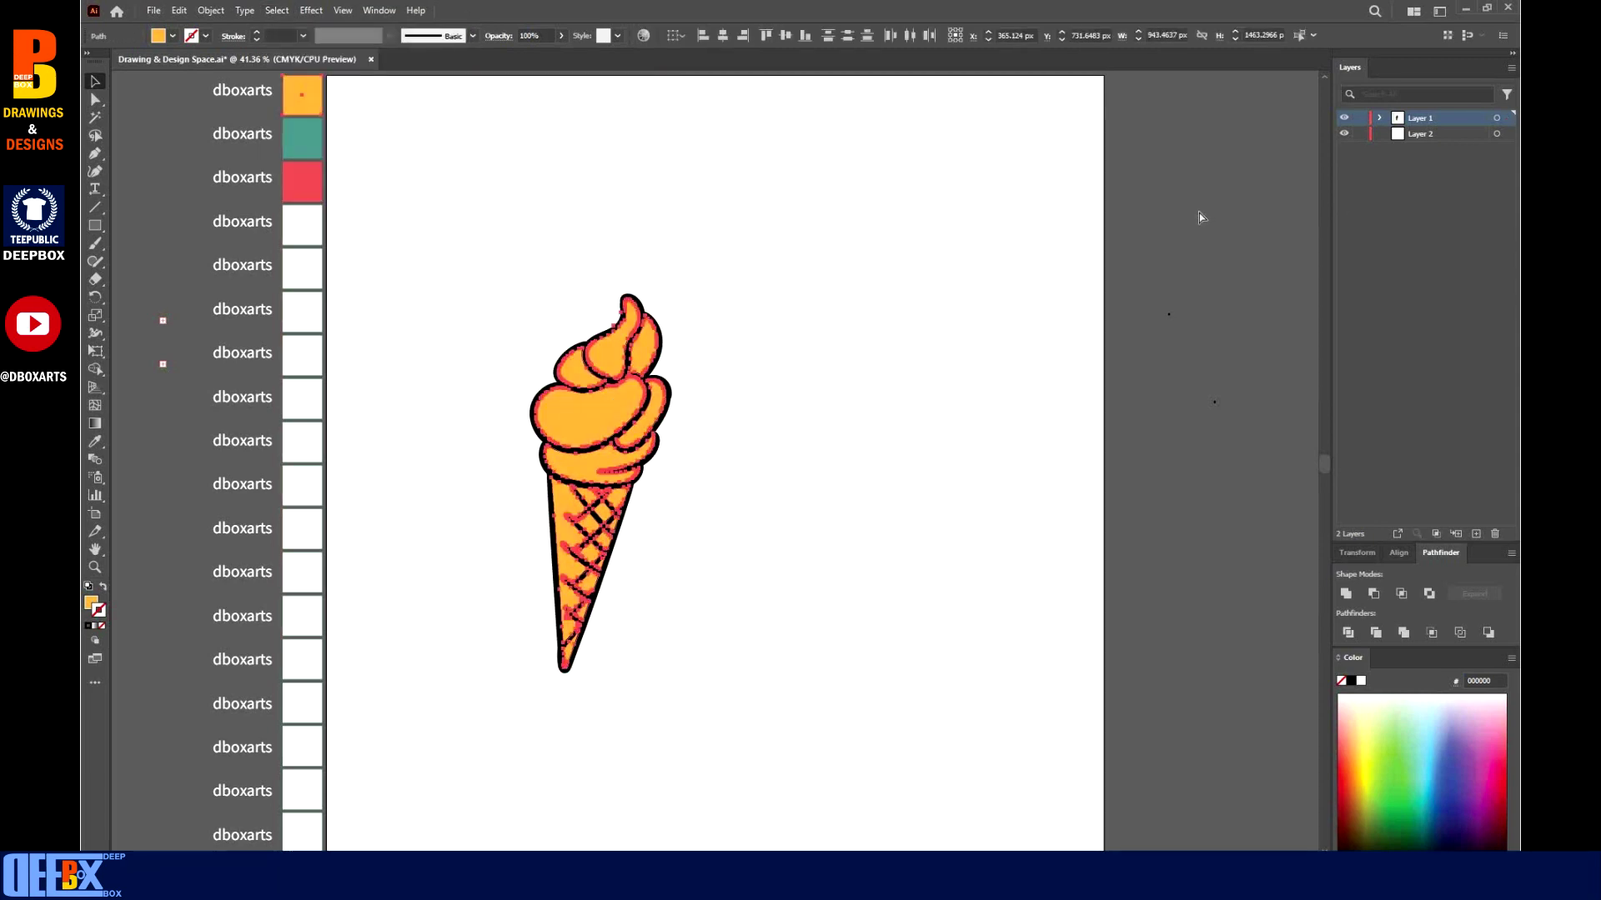
pyautogui.press('Delete')
pyautogui.click(1398, 137)
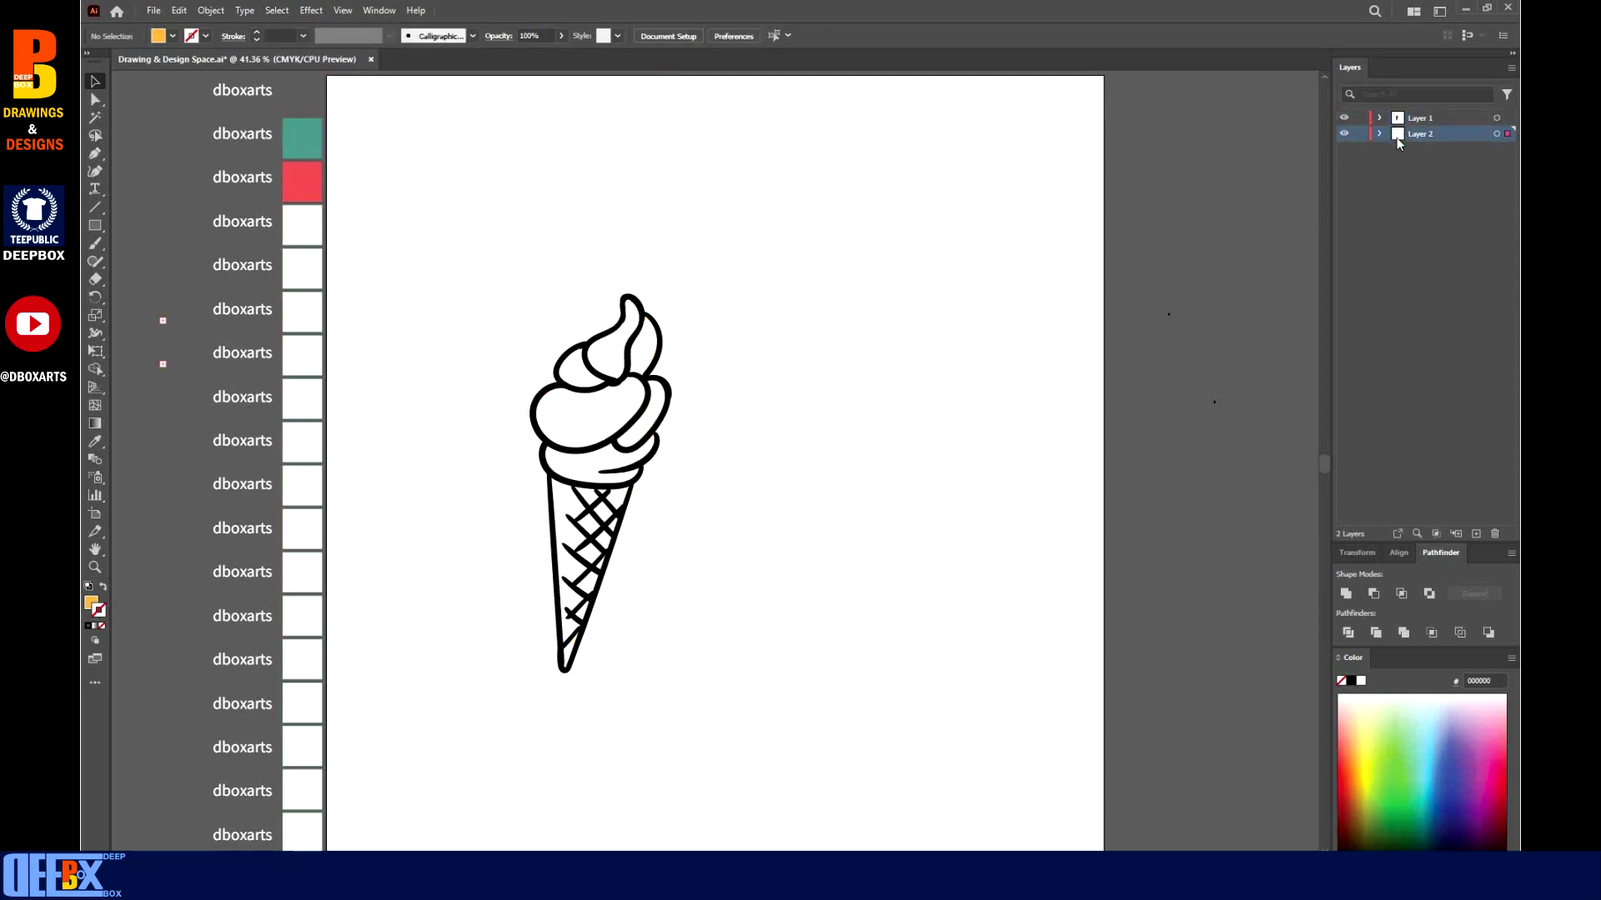
pyautogui.hotkey('ctrl', 'f')
pyautogui.click(703, 312)
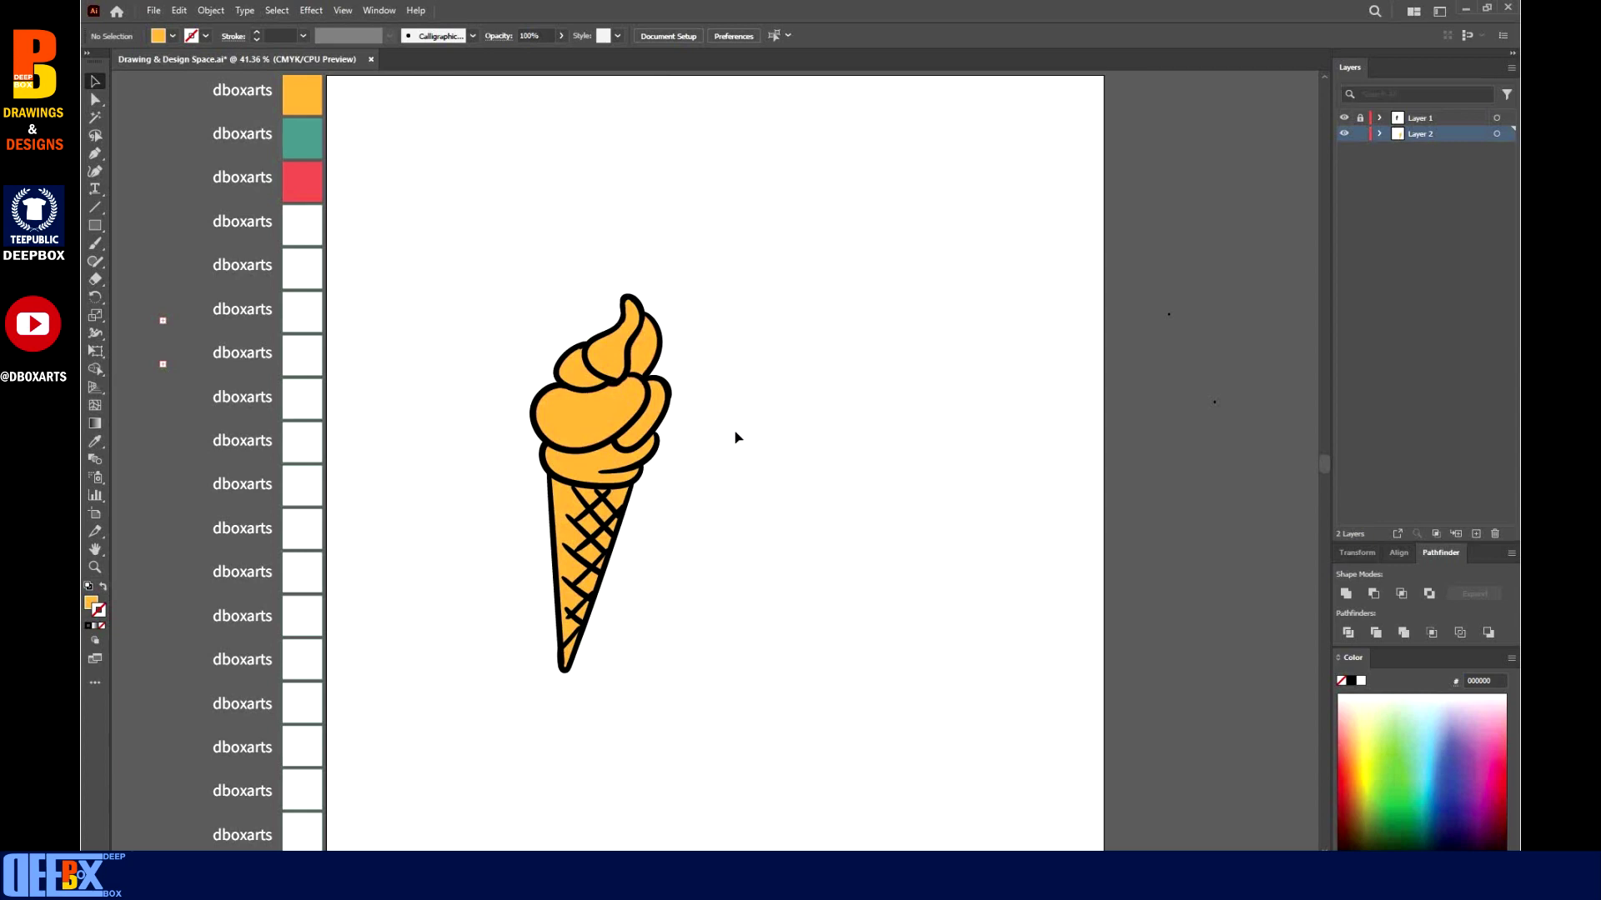
# Fill the three main scoop shapes with the teal swatch, adjusted to a brighter green.
pyautogui.click(593, 429)
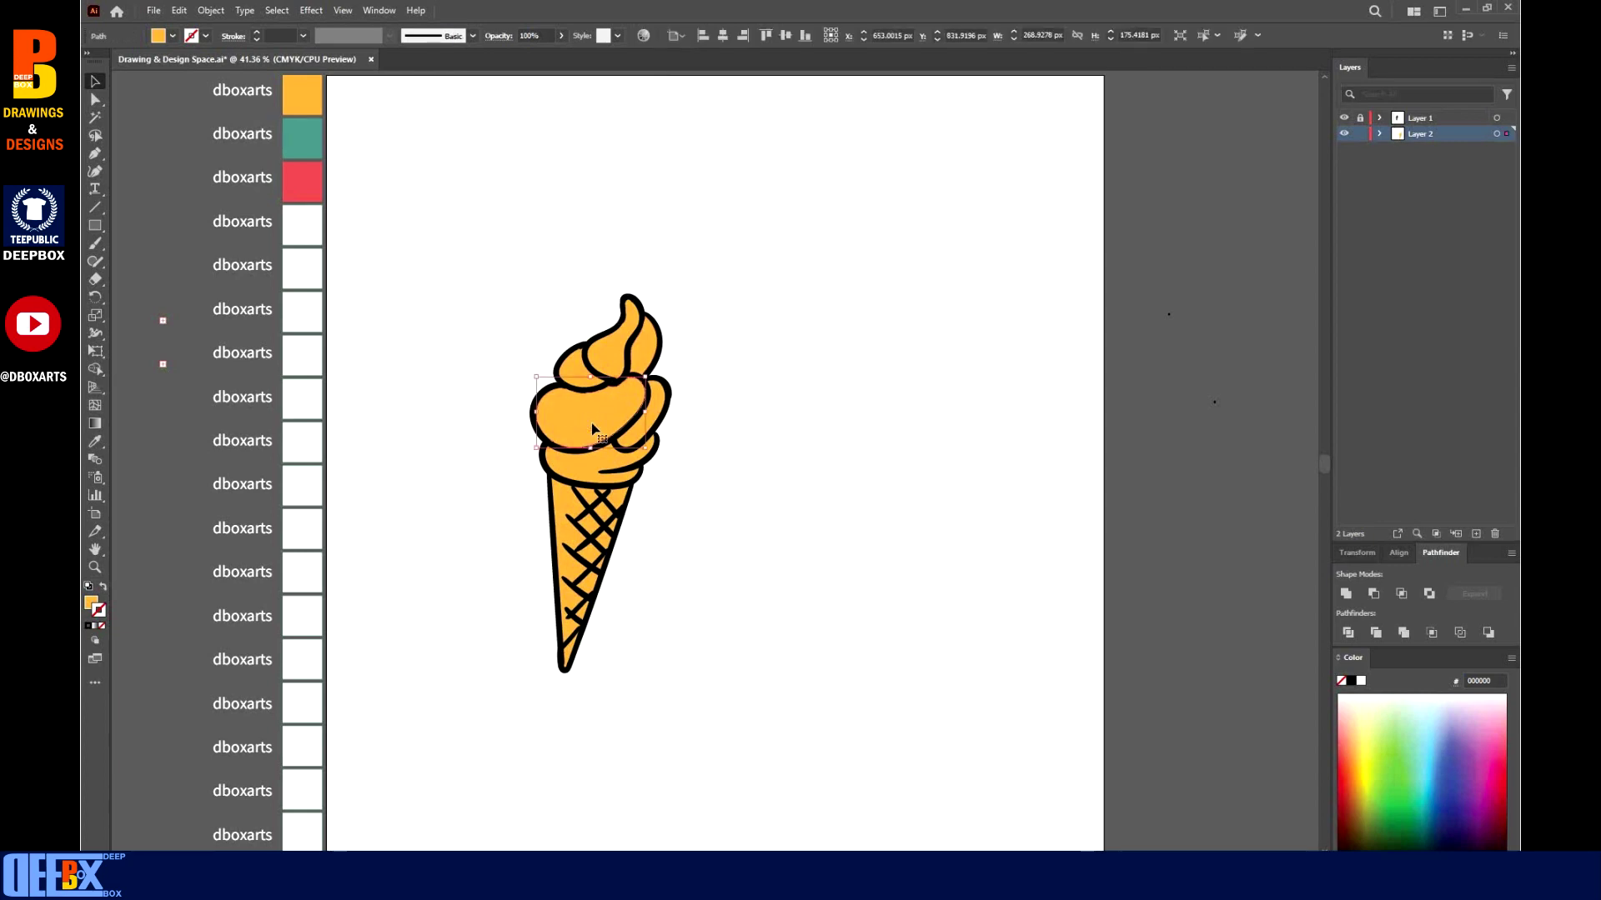
pyautogui.keyDown('shift'); pyautogui.click(589, 368); pyautogui.keyUp('shift')
pyautogui.keyDown('shift'); pyautogui.click(657, 404); pyautogui.keyUp('shift')
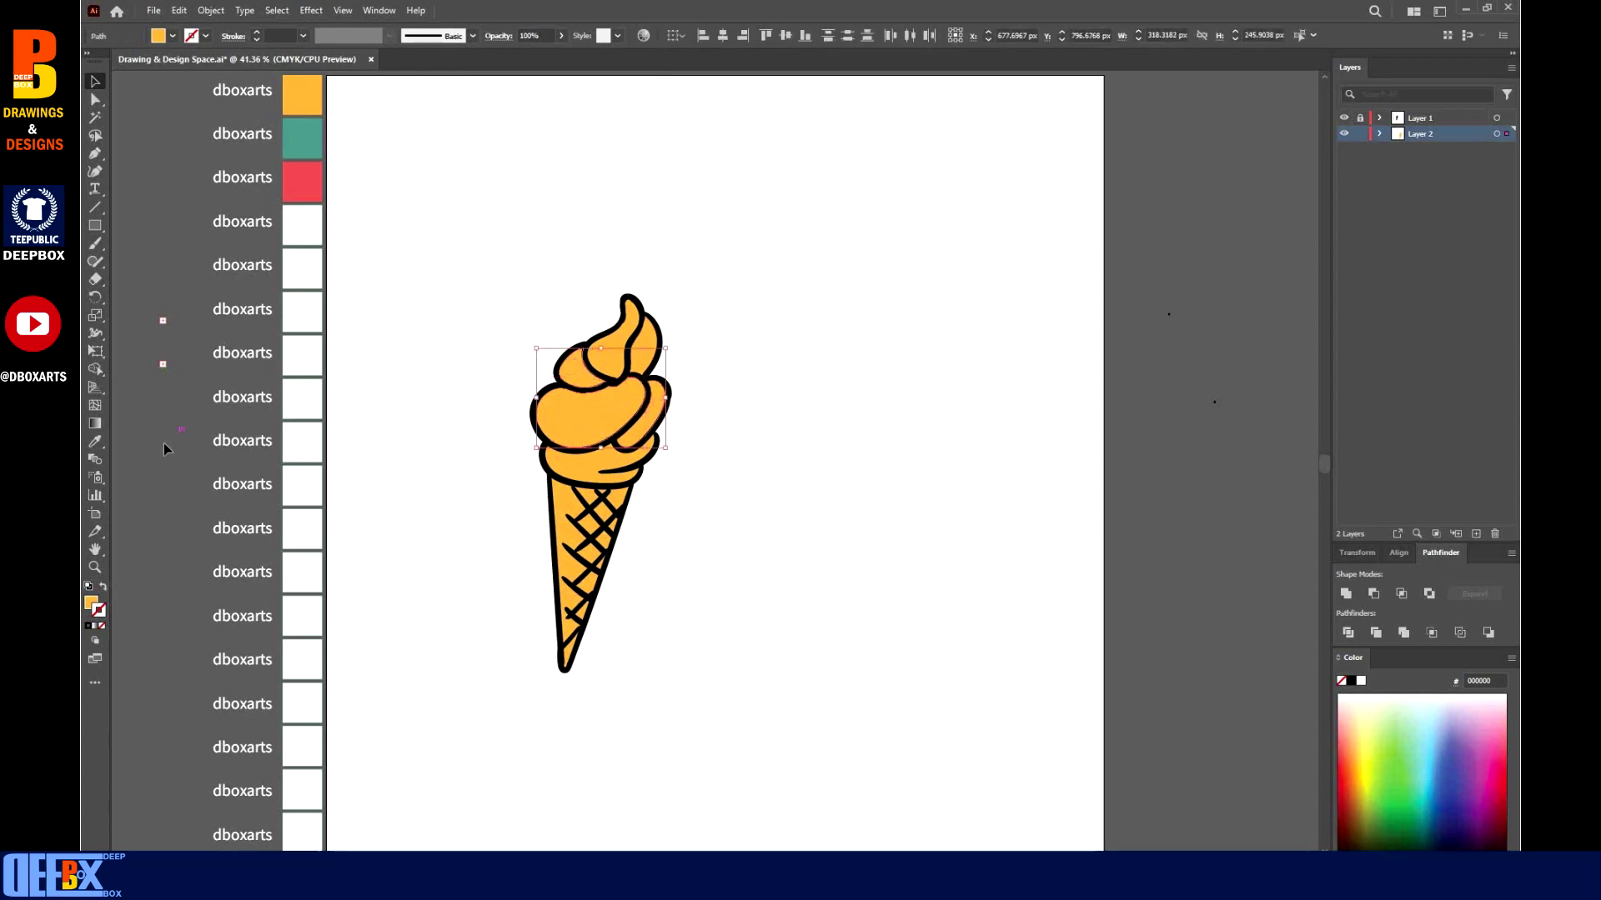
pyautogui.press('i')
pyautogui.click(292, 149)
pyautogui.click(95, 81)
pyautogui.click(92, 602)
pyautogui.click(821, 421)
pyautogui.click(1047, 357)
pyautogui.click(94, 81)
# Colour the small top-right swirl red and the cone's top band a darker orange.
pyautogui.click(644, 346)
pyautogui.click(95, 441)
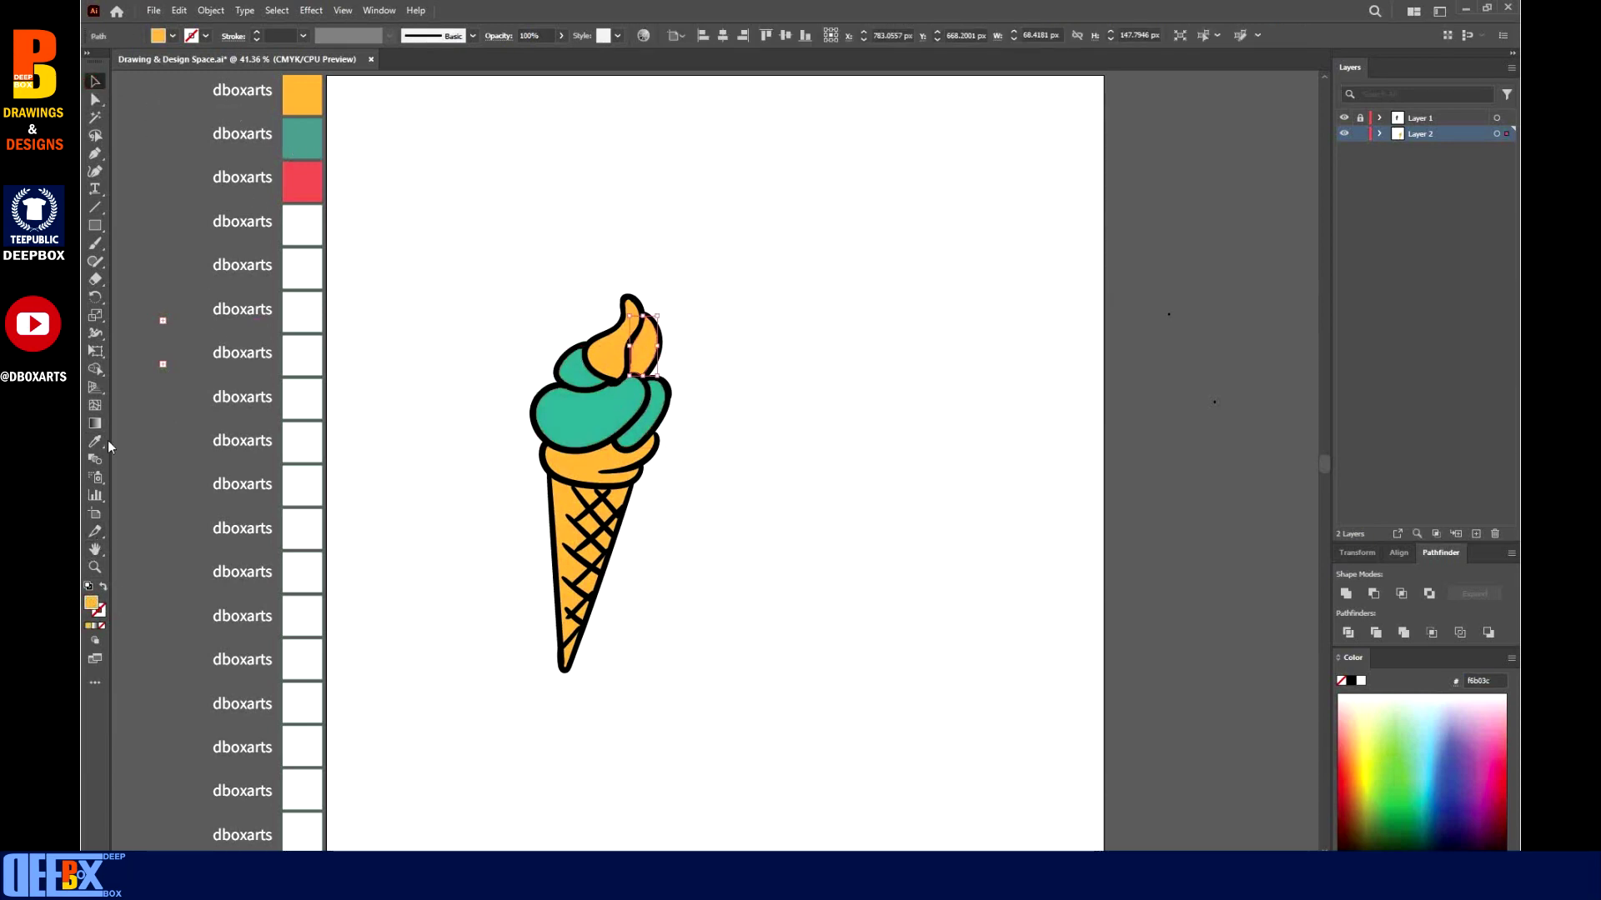
pyautogui.press('v')
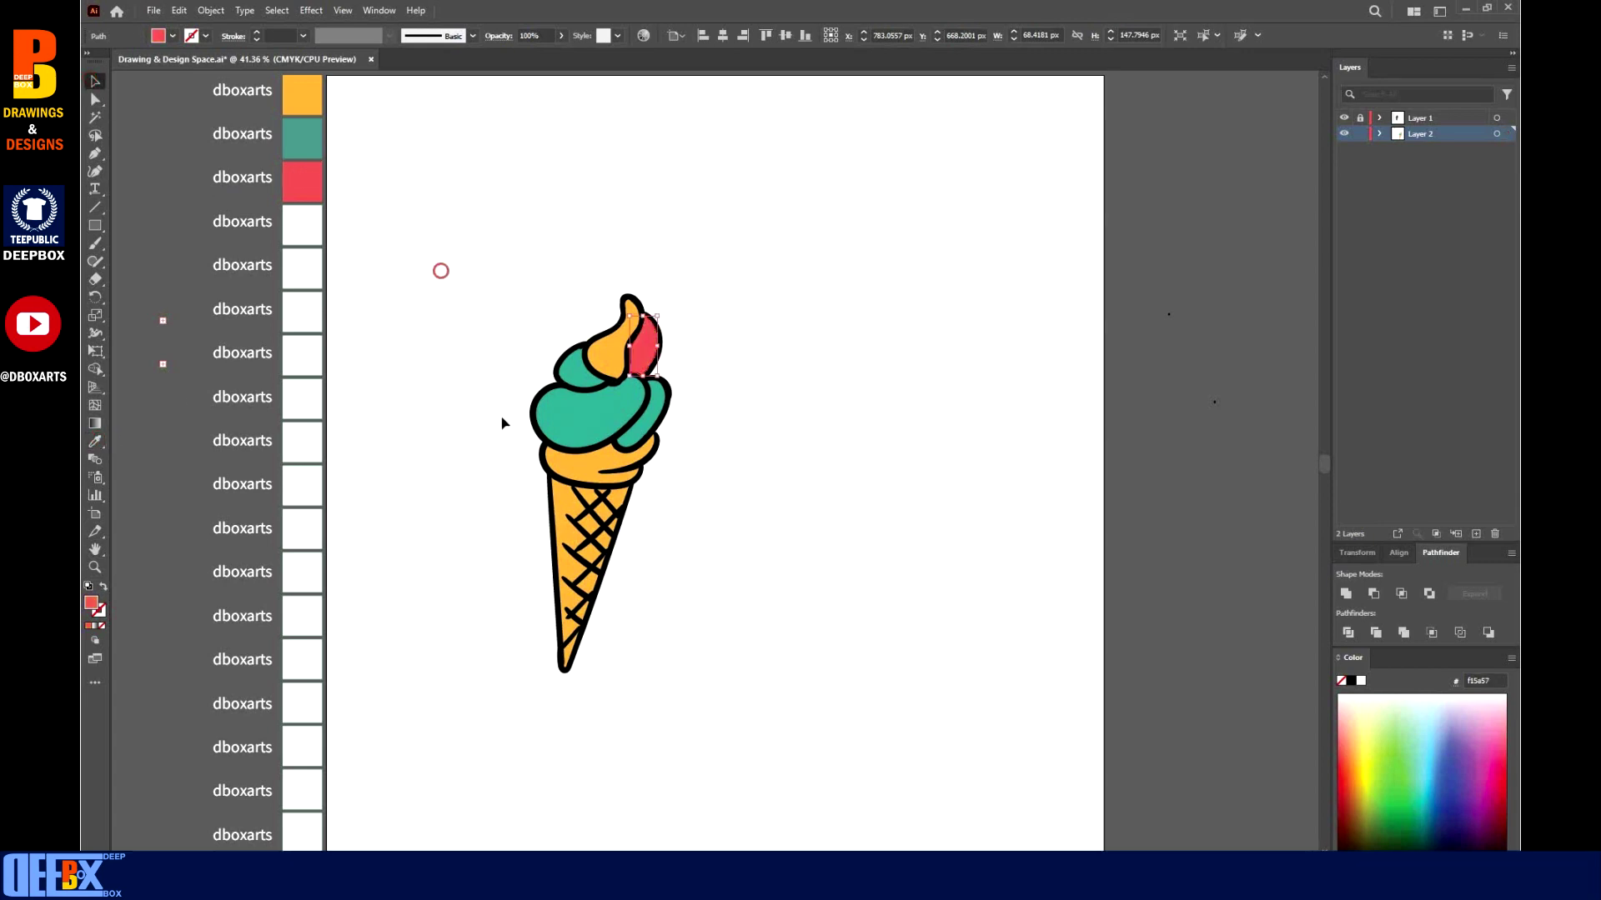
pyautogui.click(590, 471)
pyautogui.click(843, 379)
pyautogui.click(1043, 358)
pyautogui.click(772, 401)
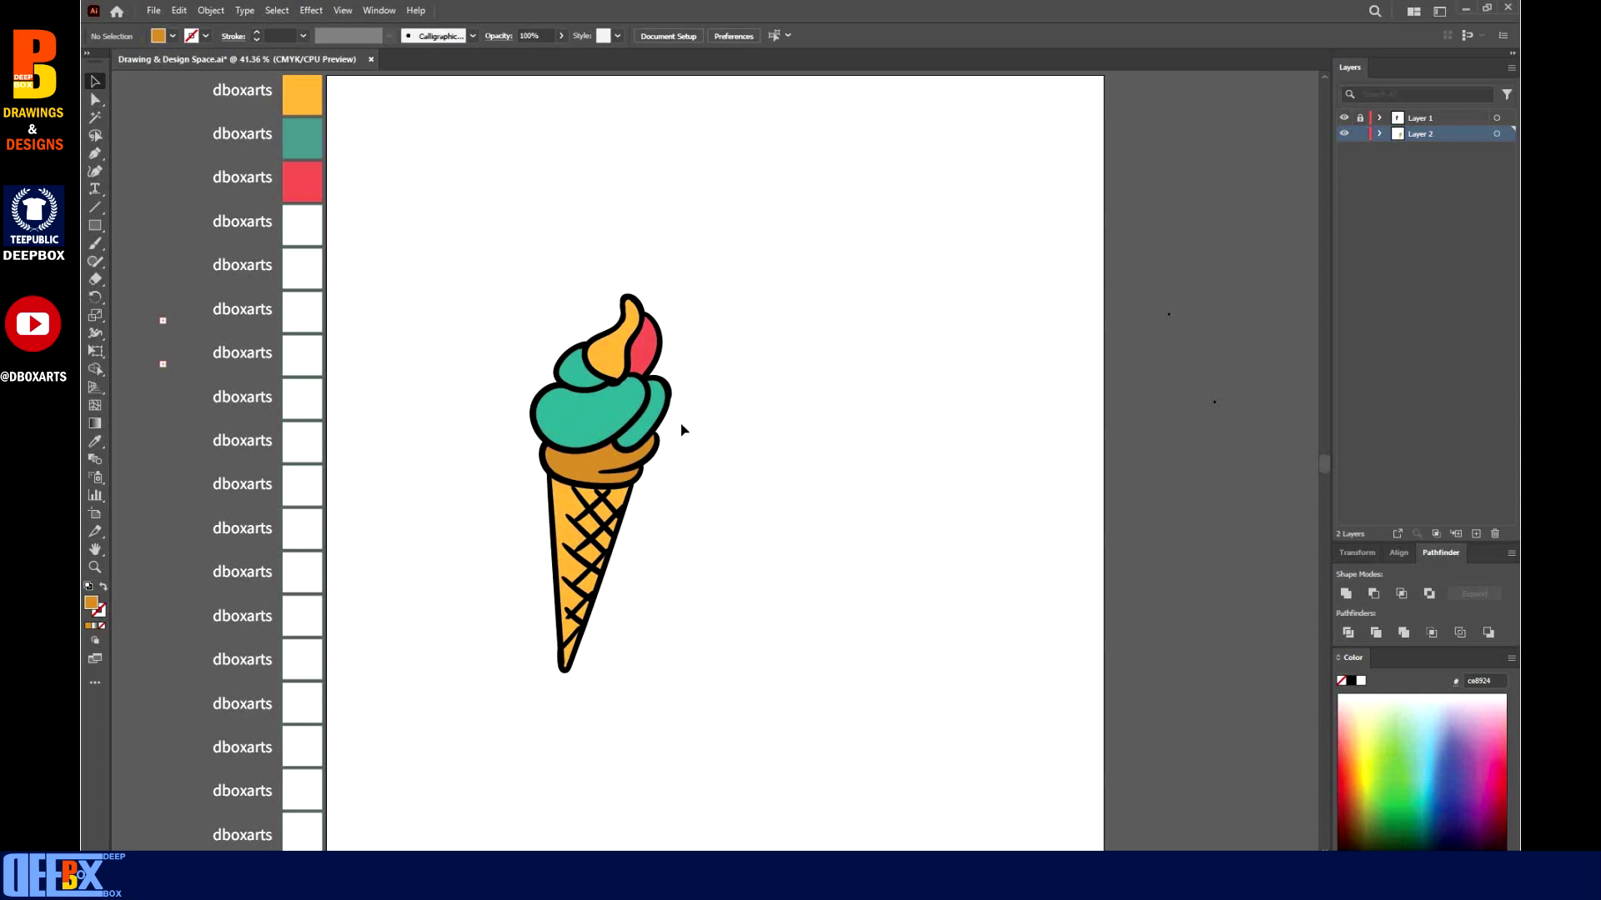
pyautogui.scroll(-1, 682, 428)
# Lock Layer 2, add a new layer, and darken the sampled cone orange to a muted tan.
pyautogui.scroll(1, 563, 518)
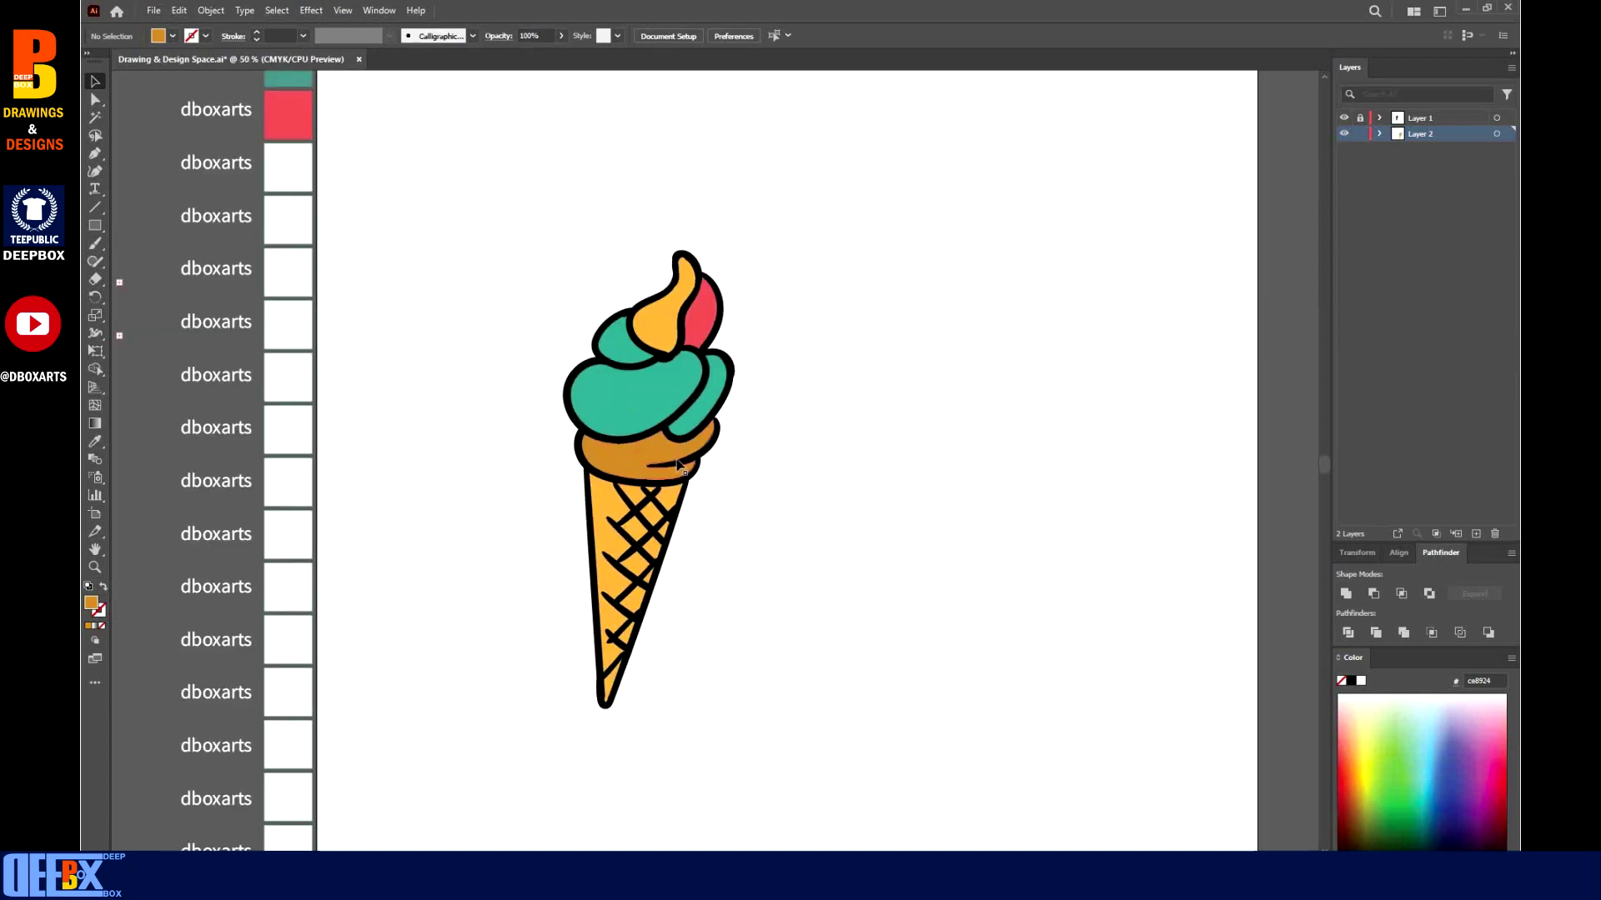
pyautogui.click(1360, 134)
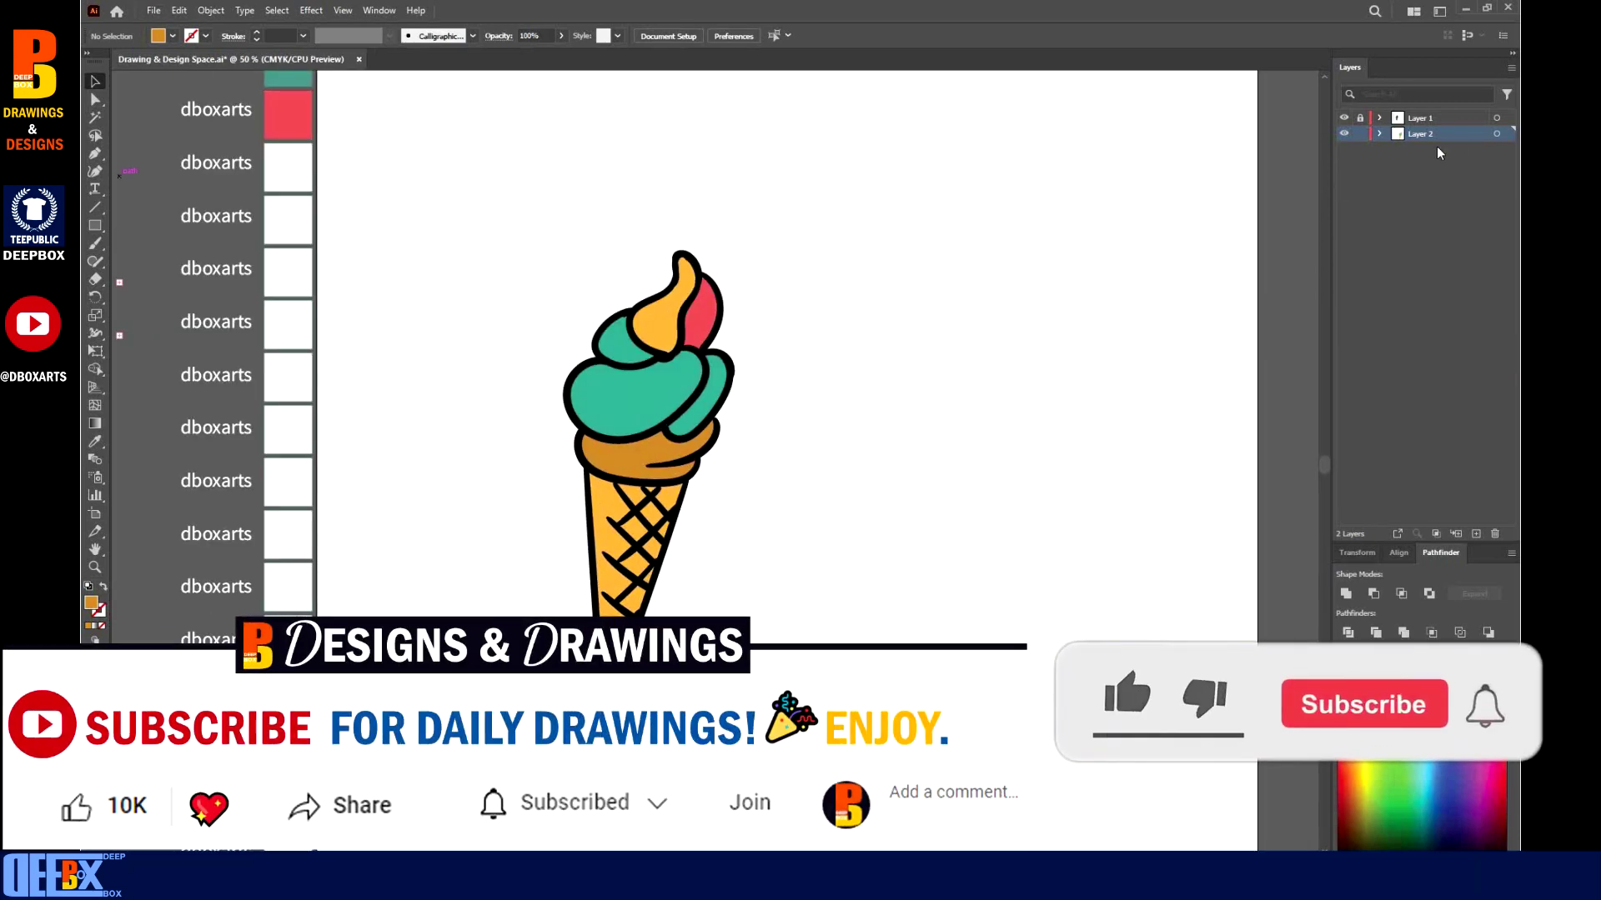
pyautogui.click(1476, 533)
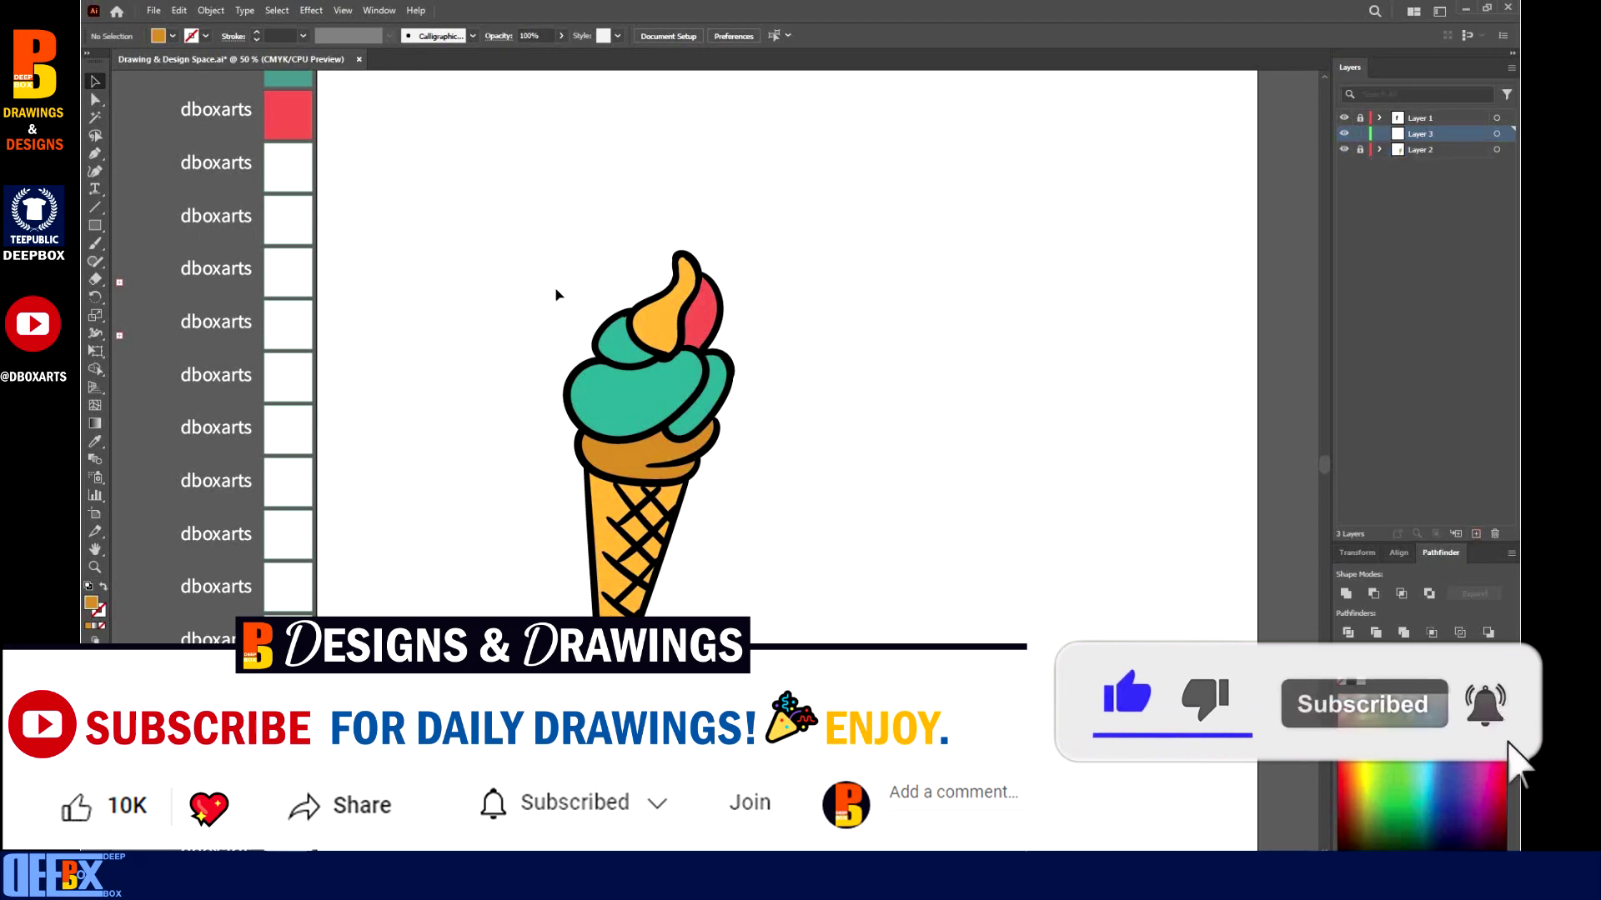
pyautogui.click(606, 506)
pyautogui.doubleClick(95, 607)
pyautogui.click(829, 386)
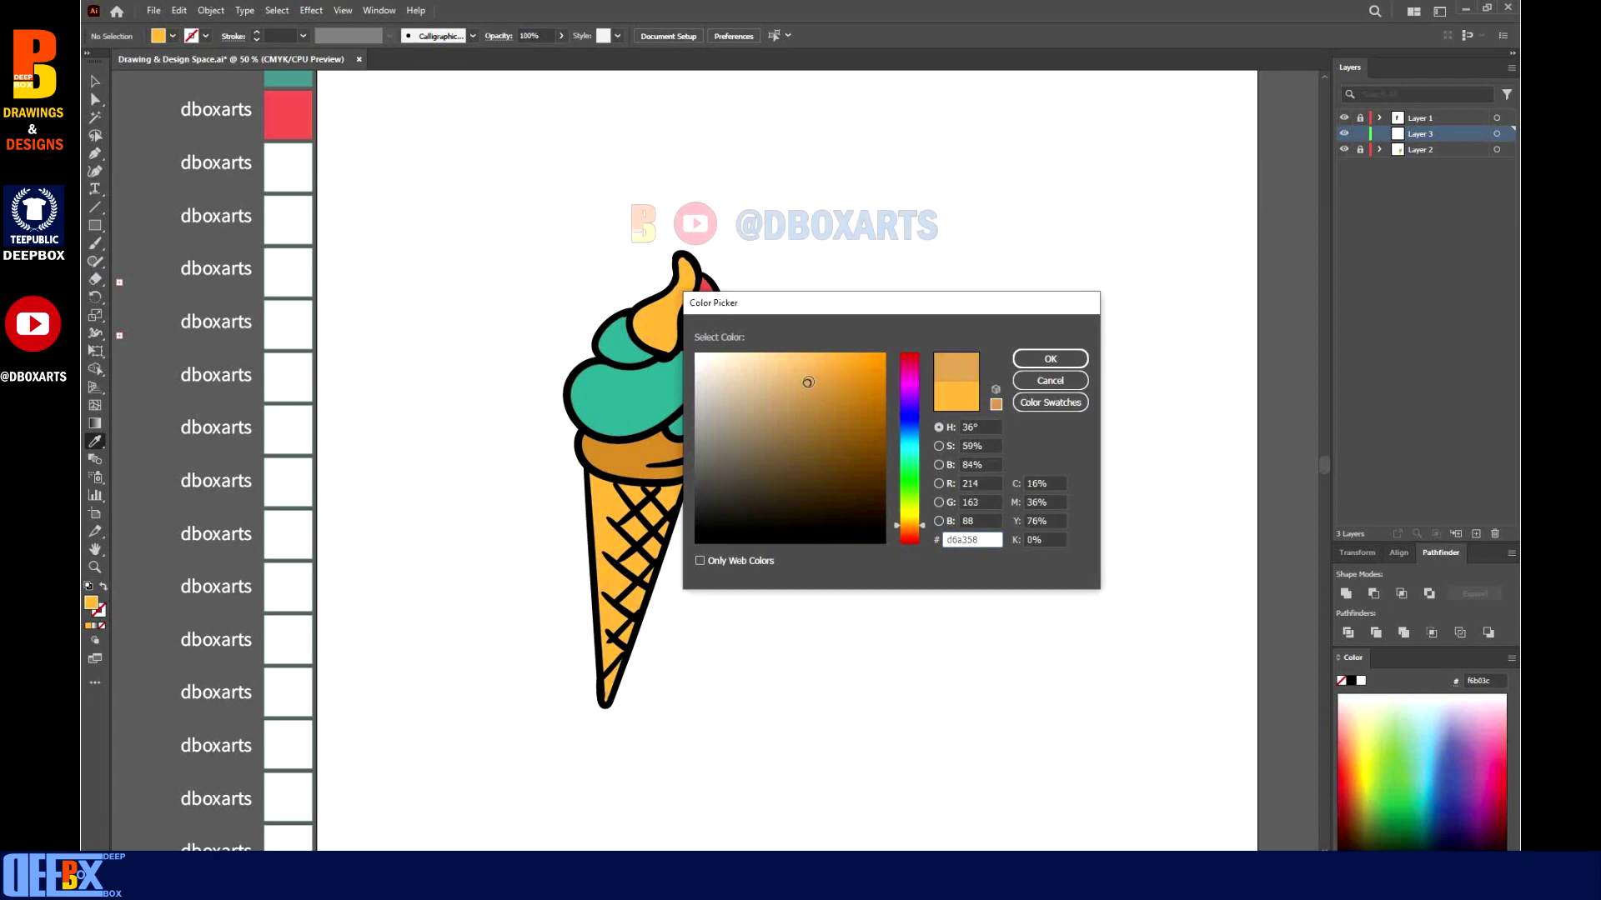
pyautogui.click(1044, 359)
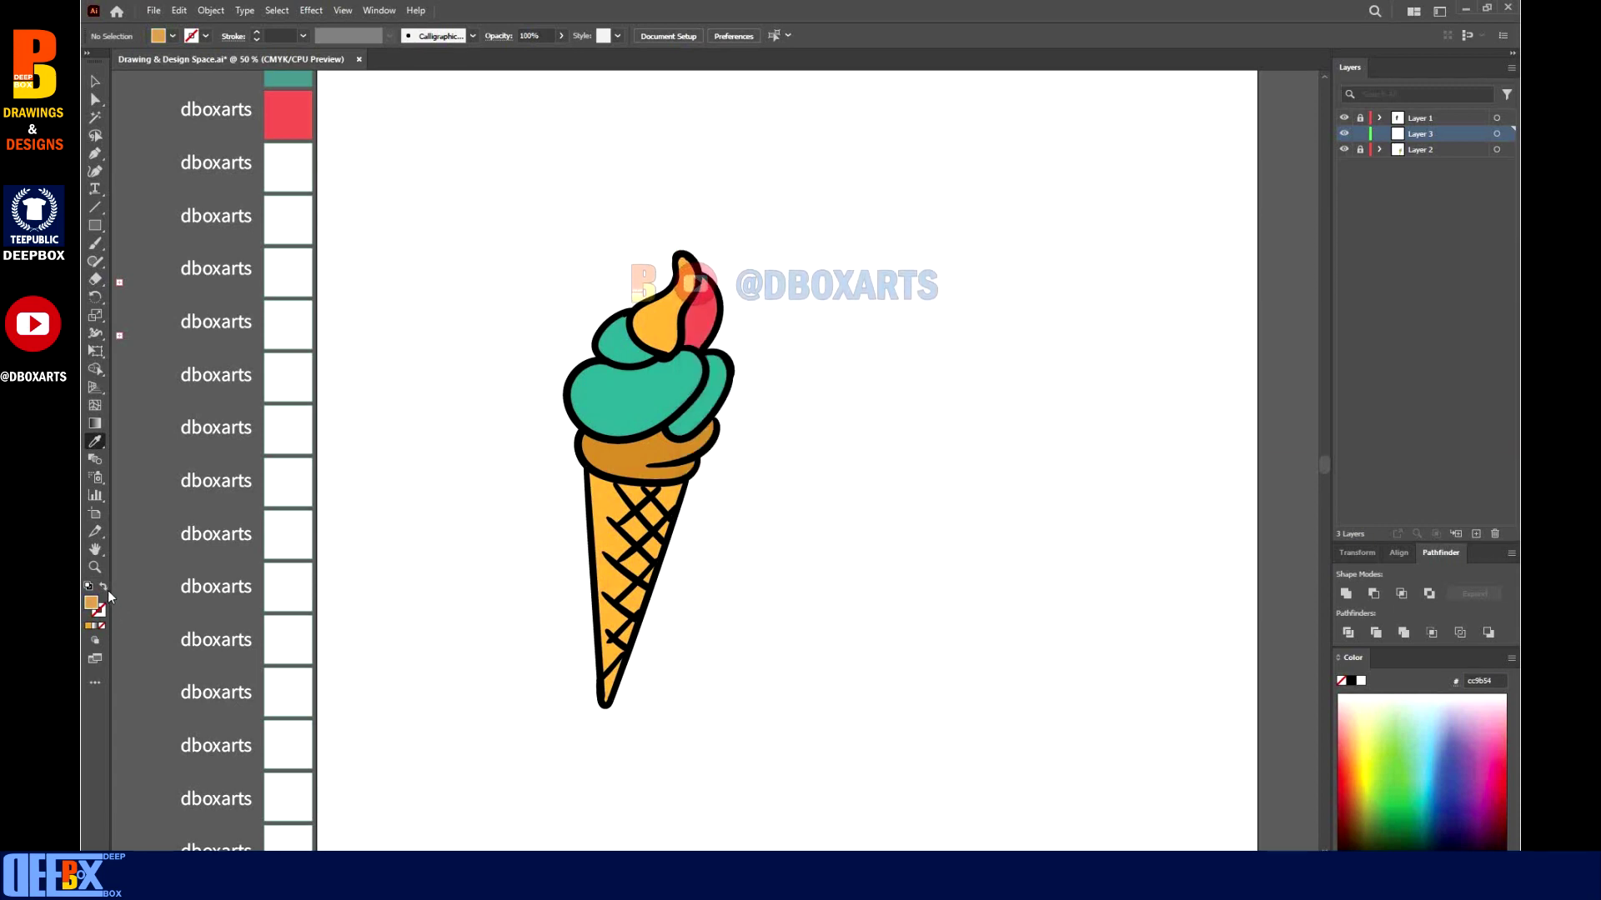
# Make the tan the stroke colour and set the Paintbrush stroke weight to 3 pt.
pyautogui.hotkey('shift', 'x')
pyautogui.press('b')
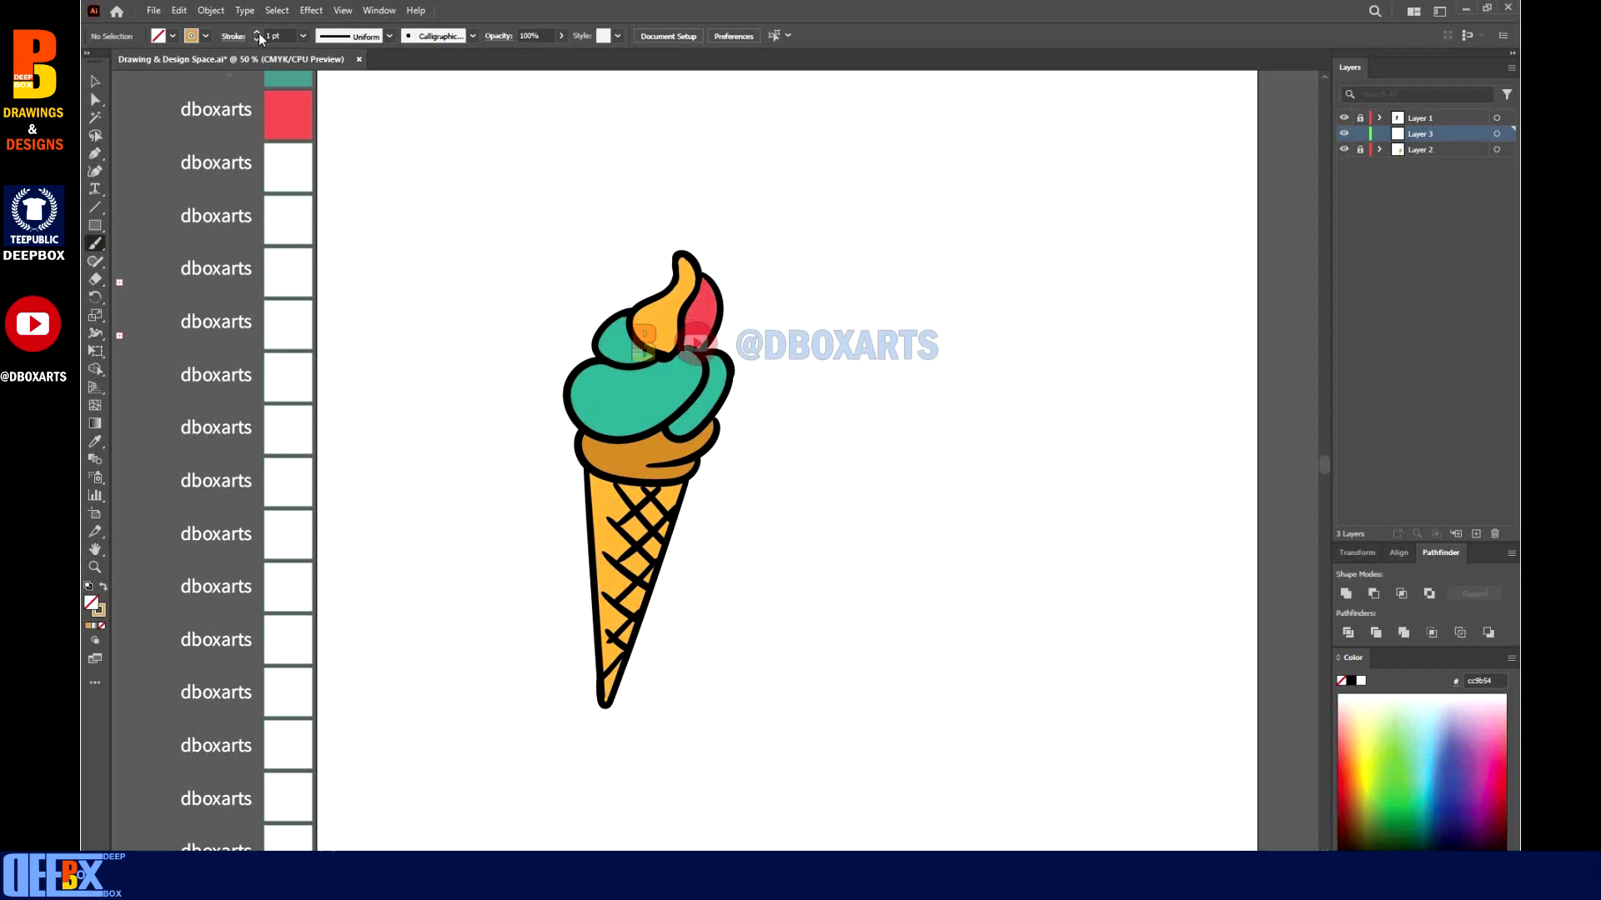
pyautogui.click(258, 32)
pyautogui.click(258, 32)
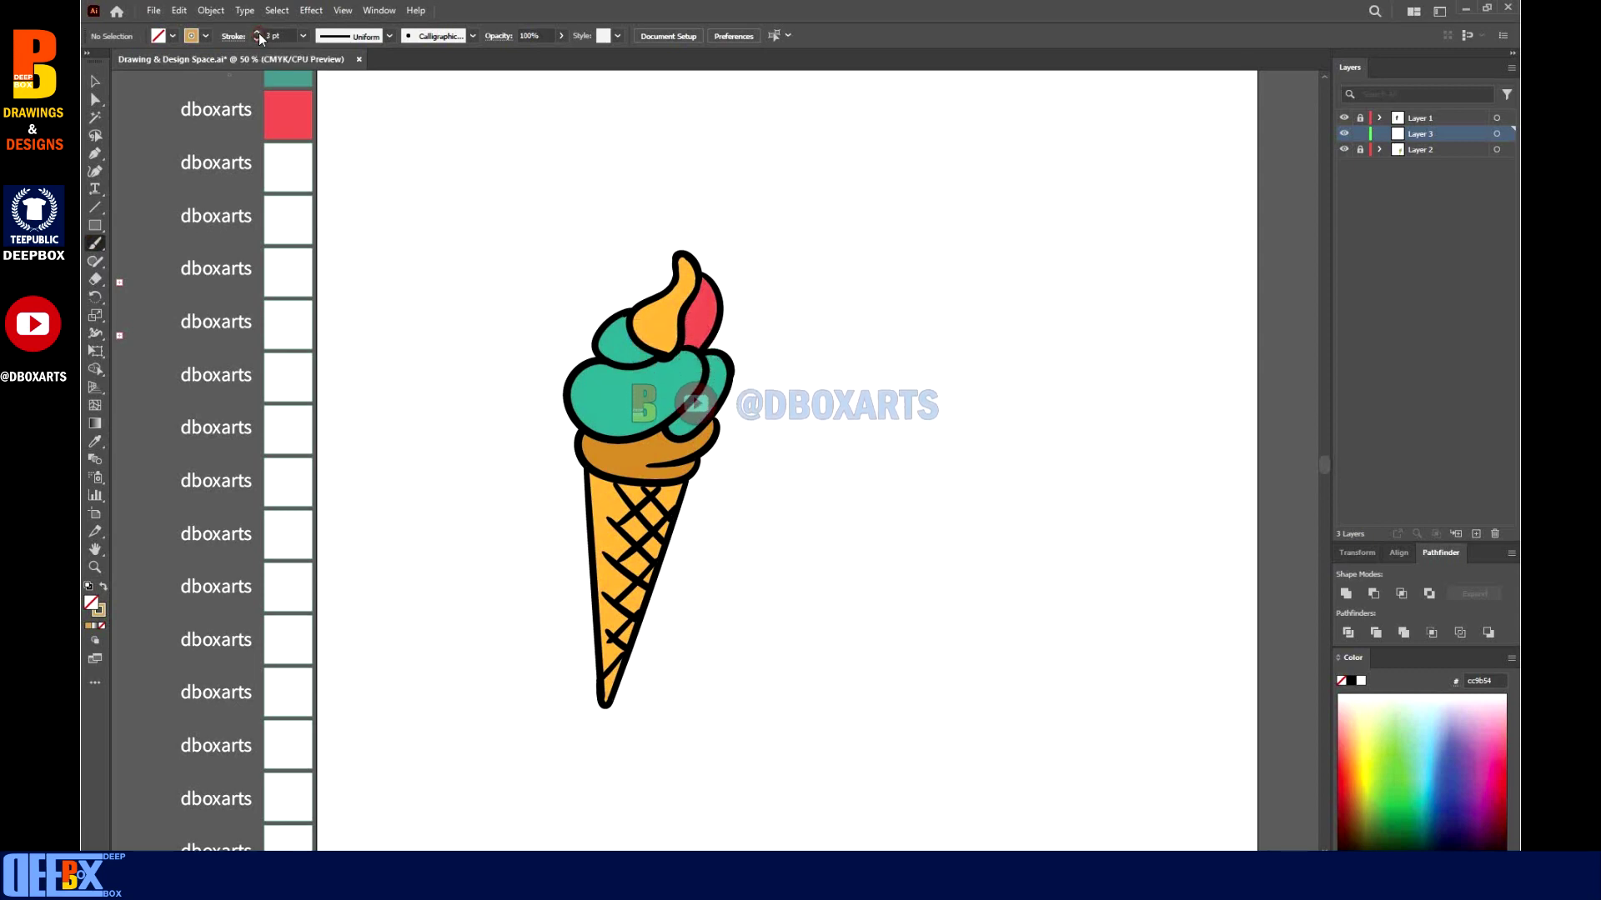
pyautogui.press('Return')
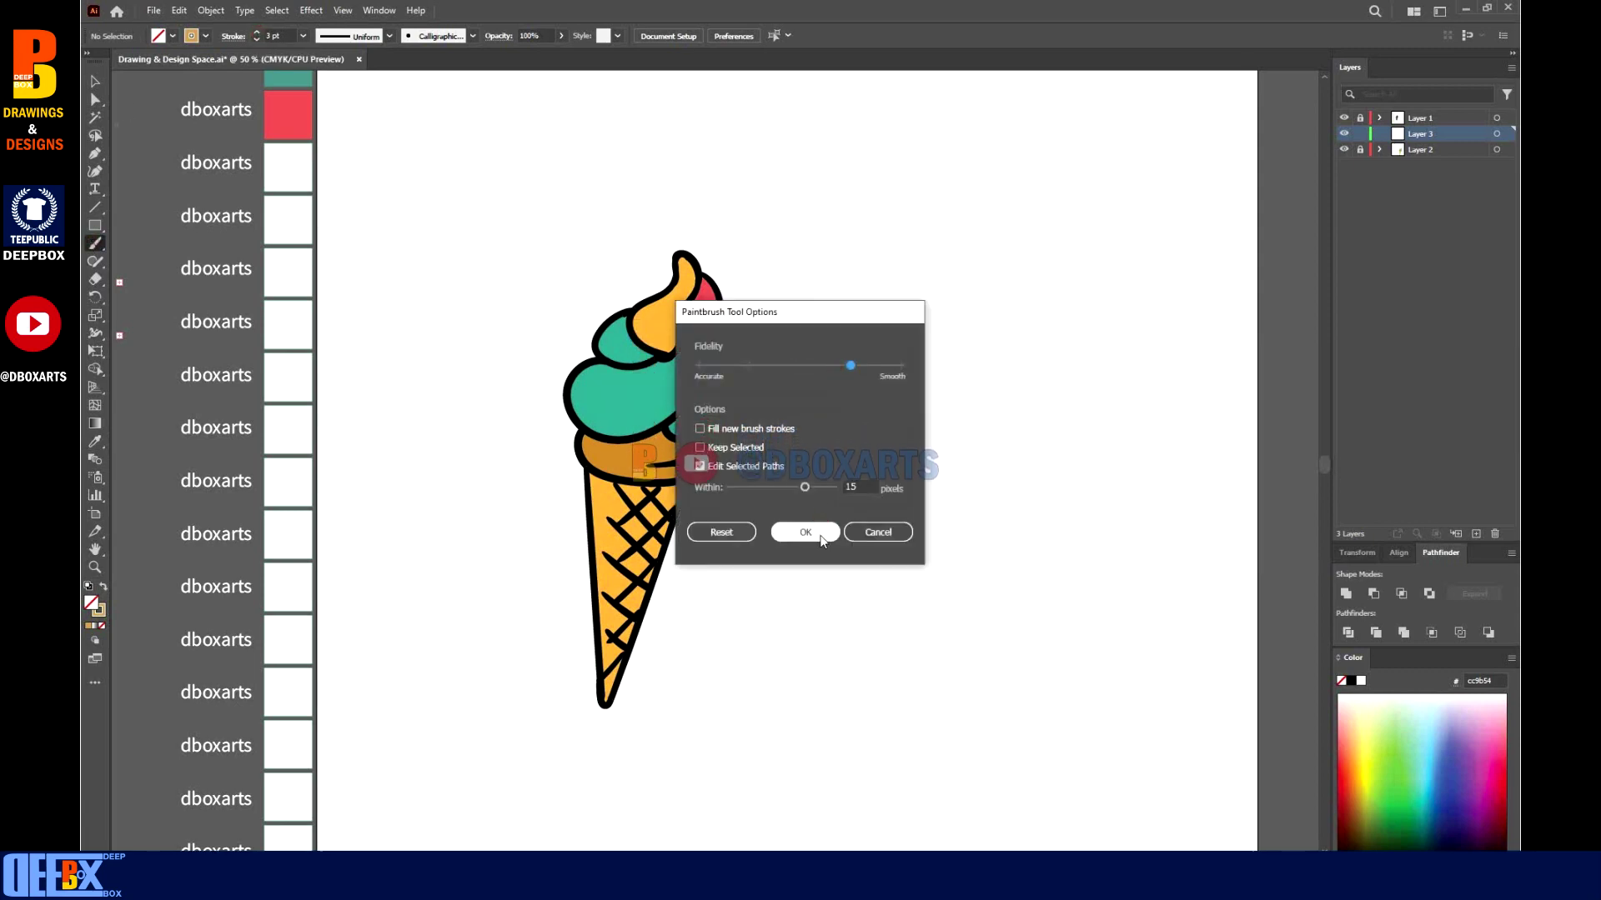
# Paint 6 pt tan shading along the cone's top-left edge and down its right side to the tip.
pyautogui.click(805, 532)
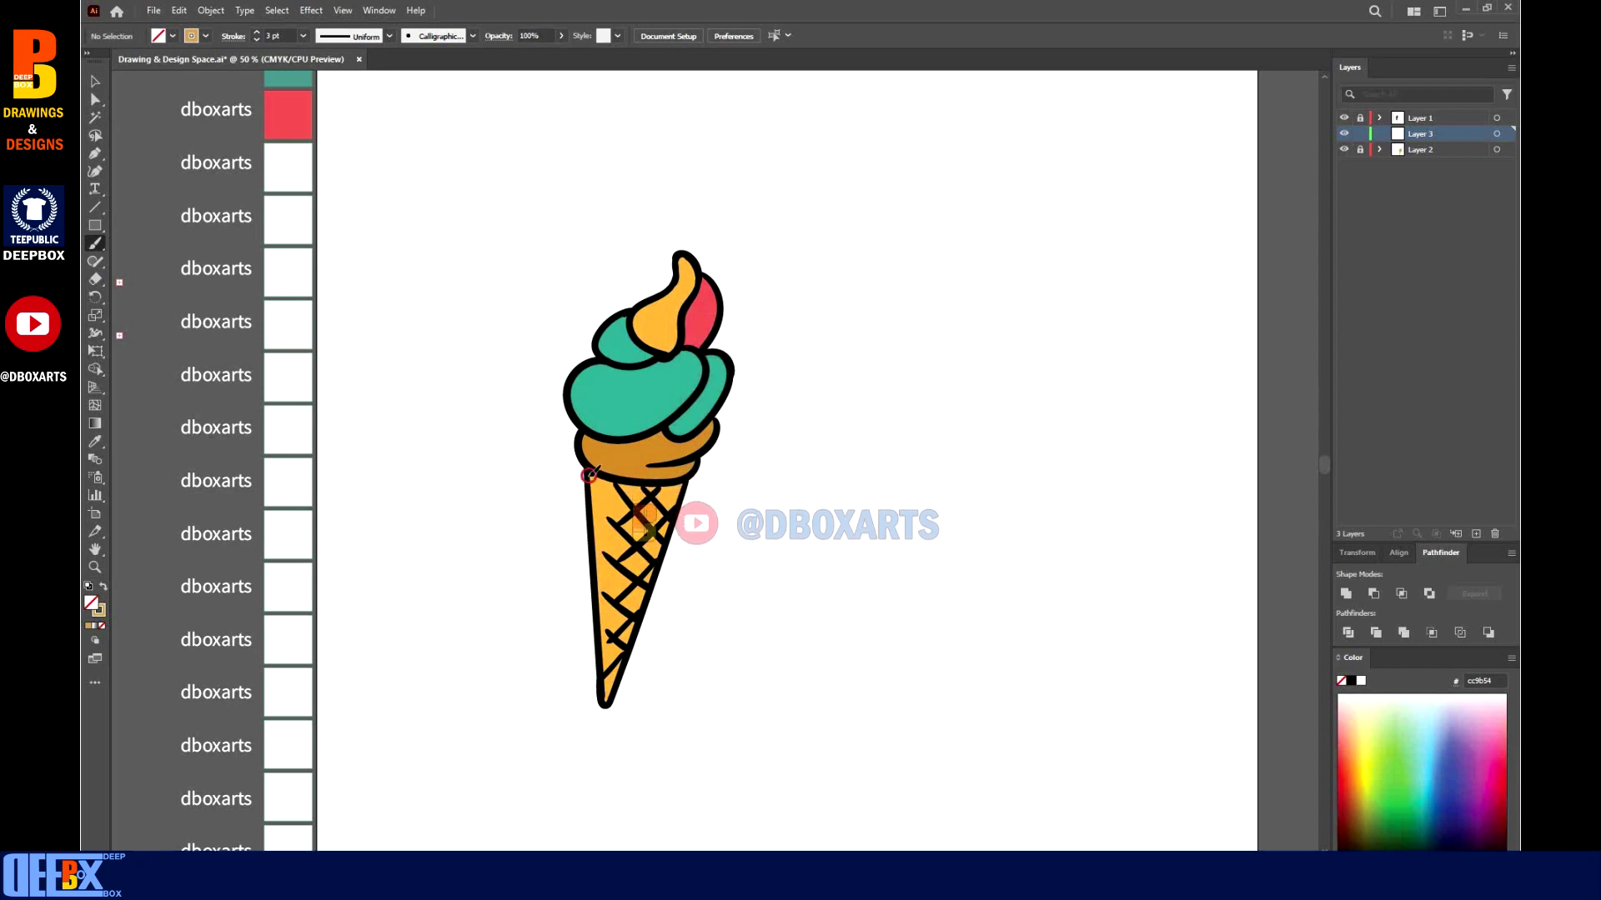
pyautogui.click(257, 31)
pyautogui.click(257, 31)
pyautogui.click(257, 31)
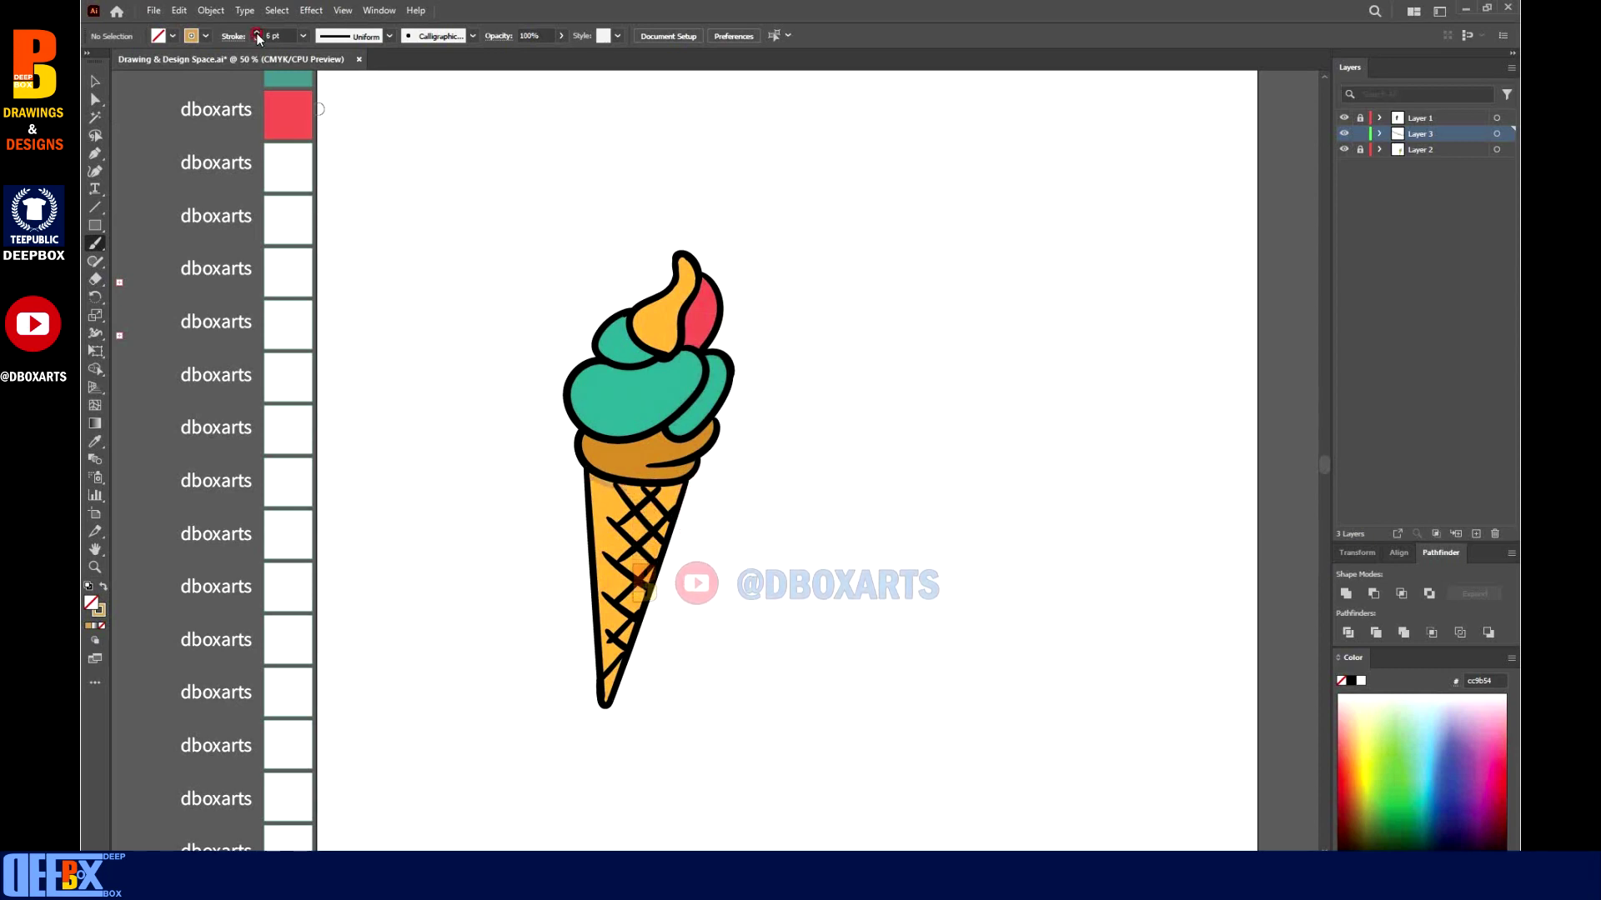
pyautogui.moveTo(591, 476); pyautogui.dragTo(681, 482)
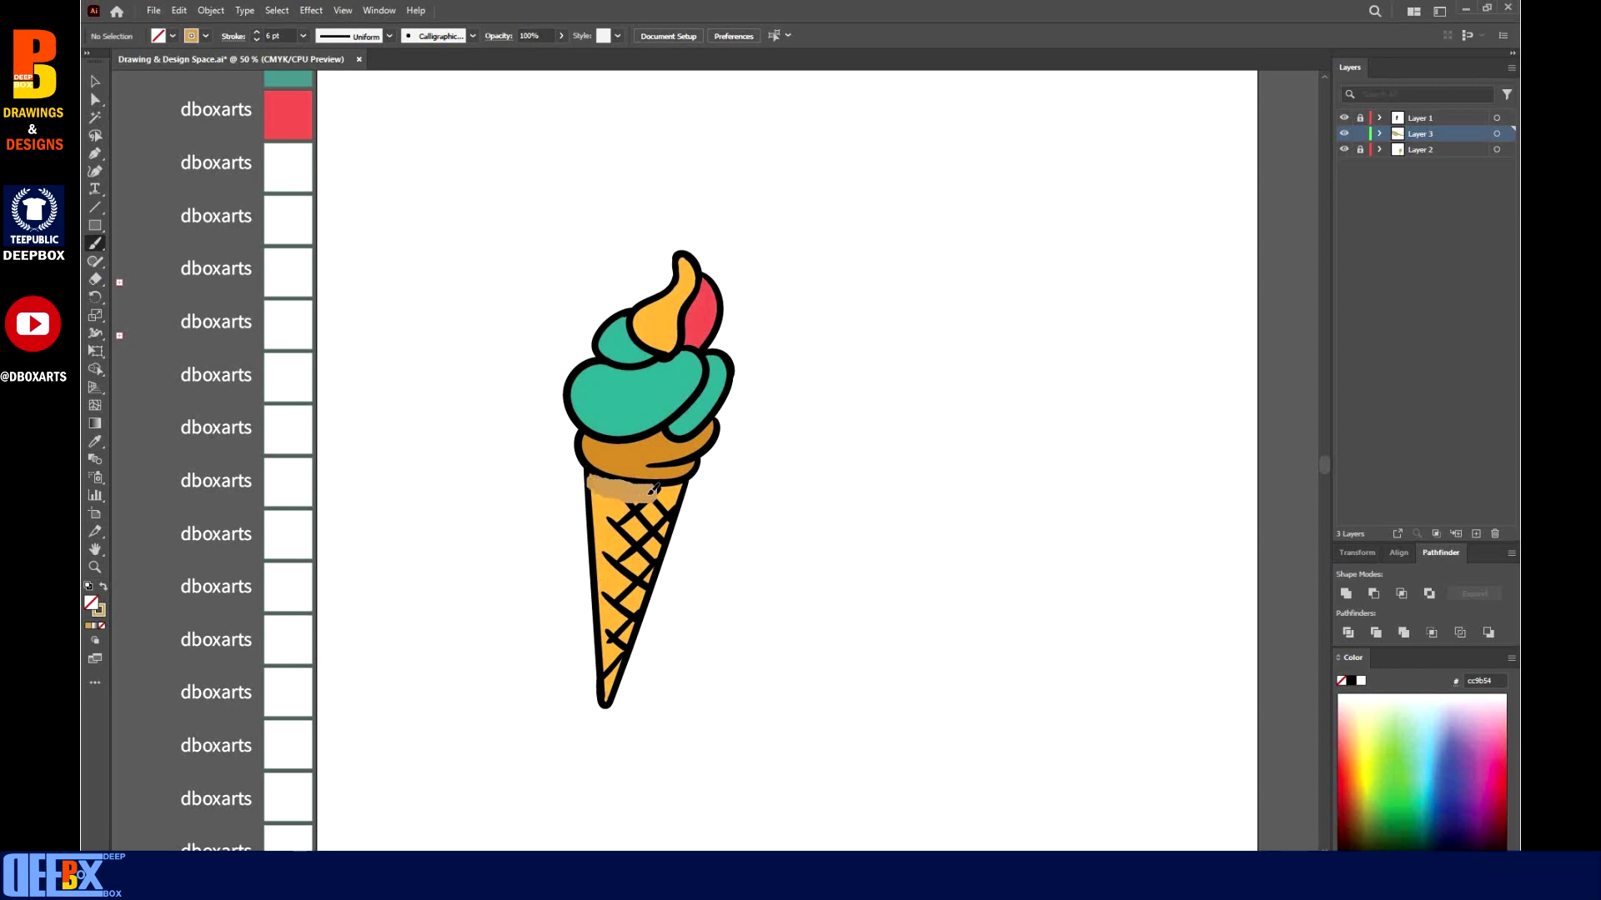
pyautogui.moveTo(657, 541); pyautogui.dragTo(633, 624)
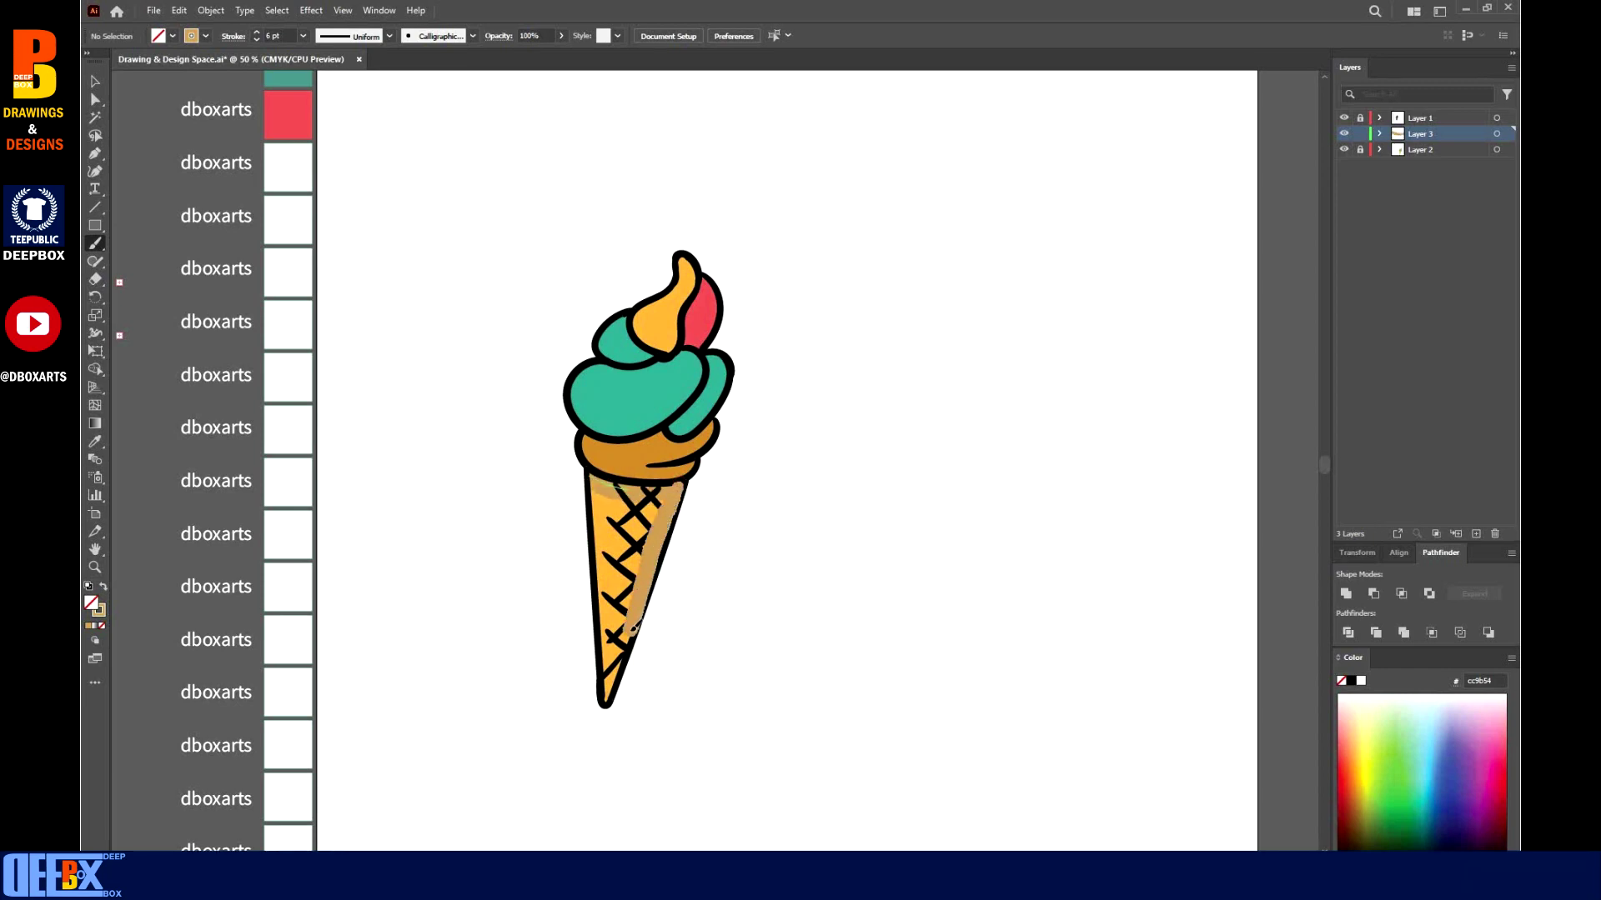
pyautogui.moveTo(606, 696); pyautogui.dragTo(606, 699)
pyautogui.moveTo(663, 501); pyautogui.dragTo(663, 501)
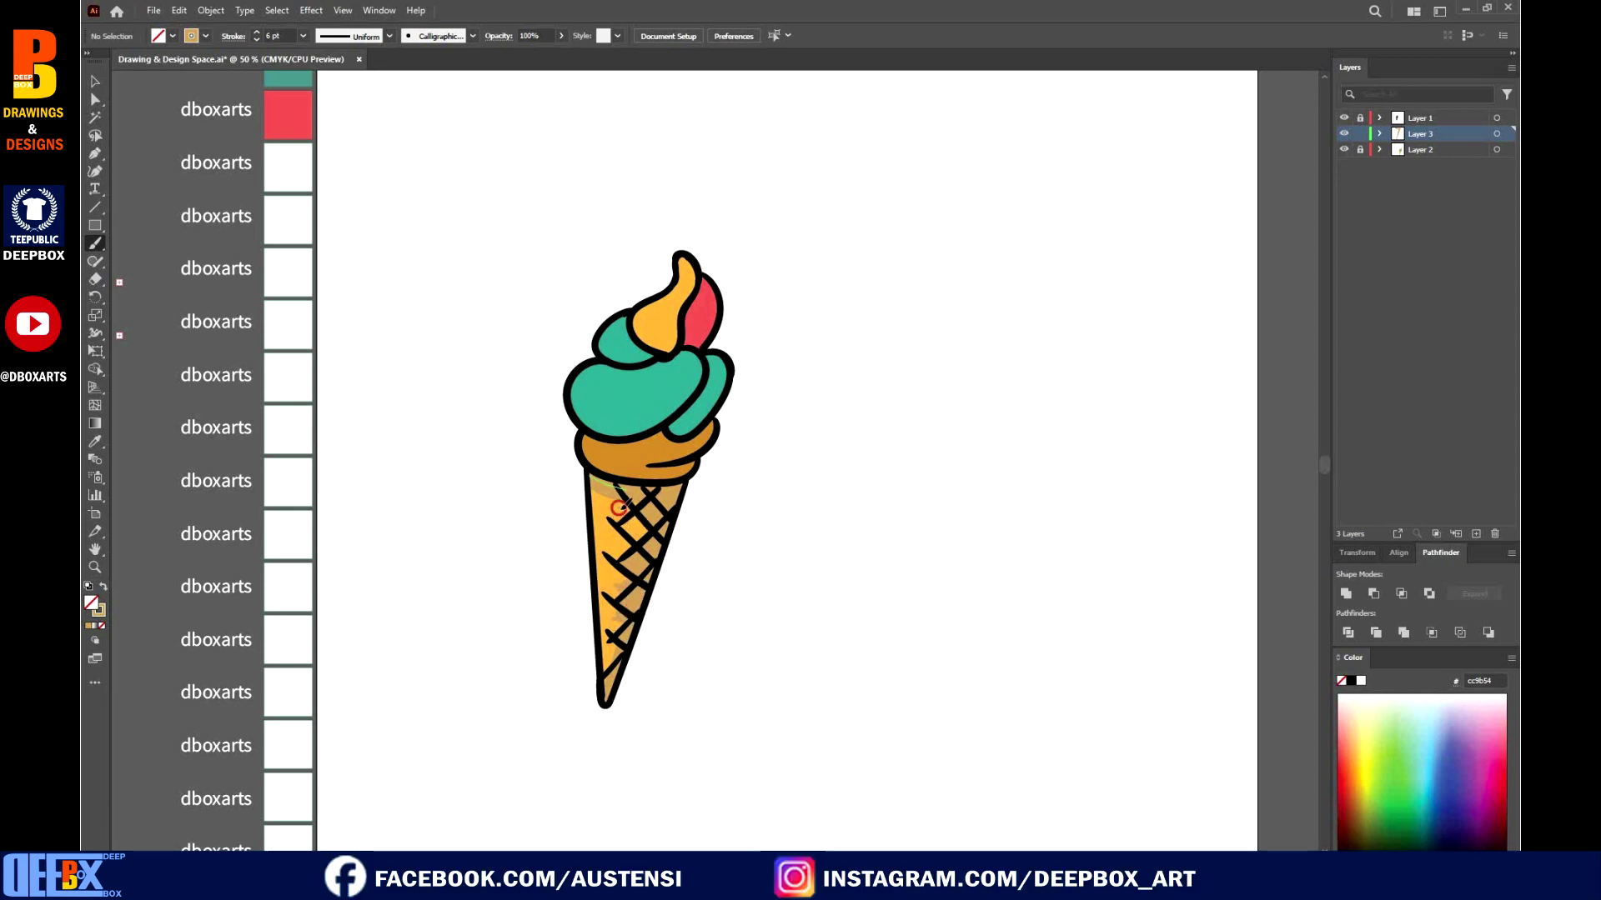
pyautogui.doubleClick(98, 610)
# Switch the stroke to a darker brown and shade the cone's right side and lower left.
pyautogui.click(822, 429)
pyautogui.click(1071, 359)
pyautogui.moveTo(606, 476); pyautogui.dragTo(602, 476)
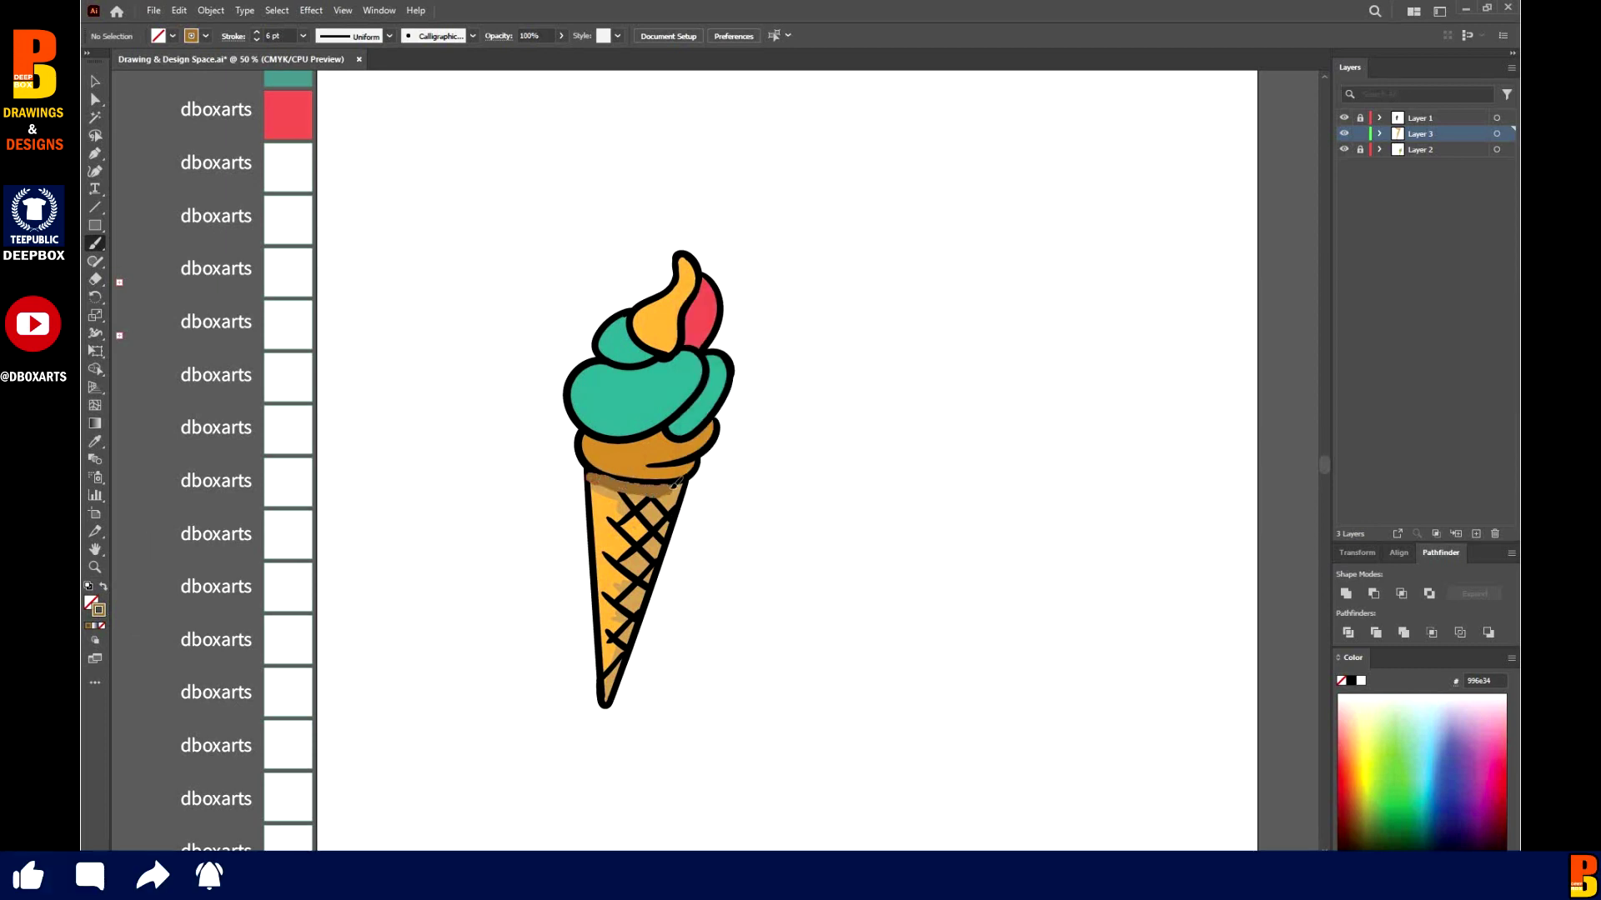
pyautogui.moveTo(673, 482); pyautogui.dragTo(608, 696)
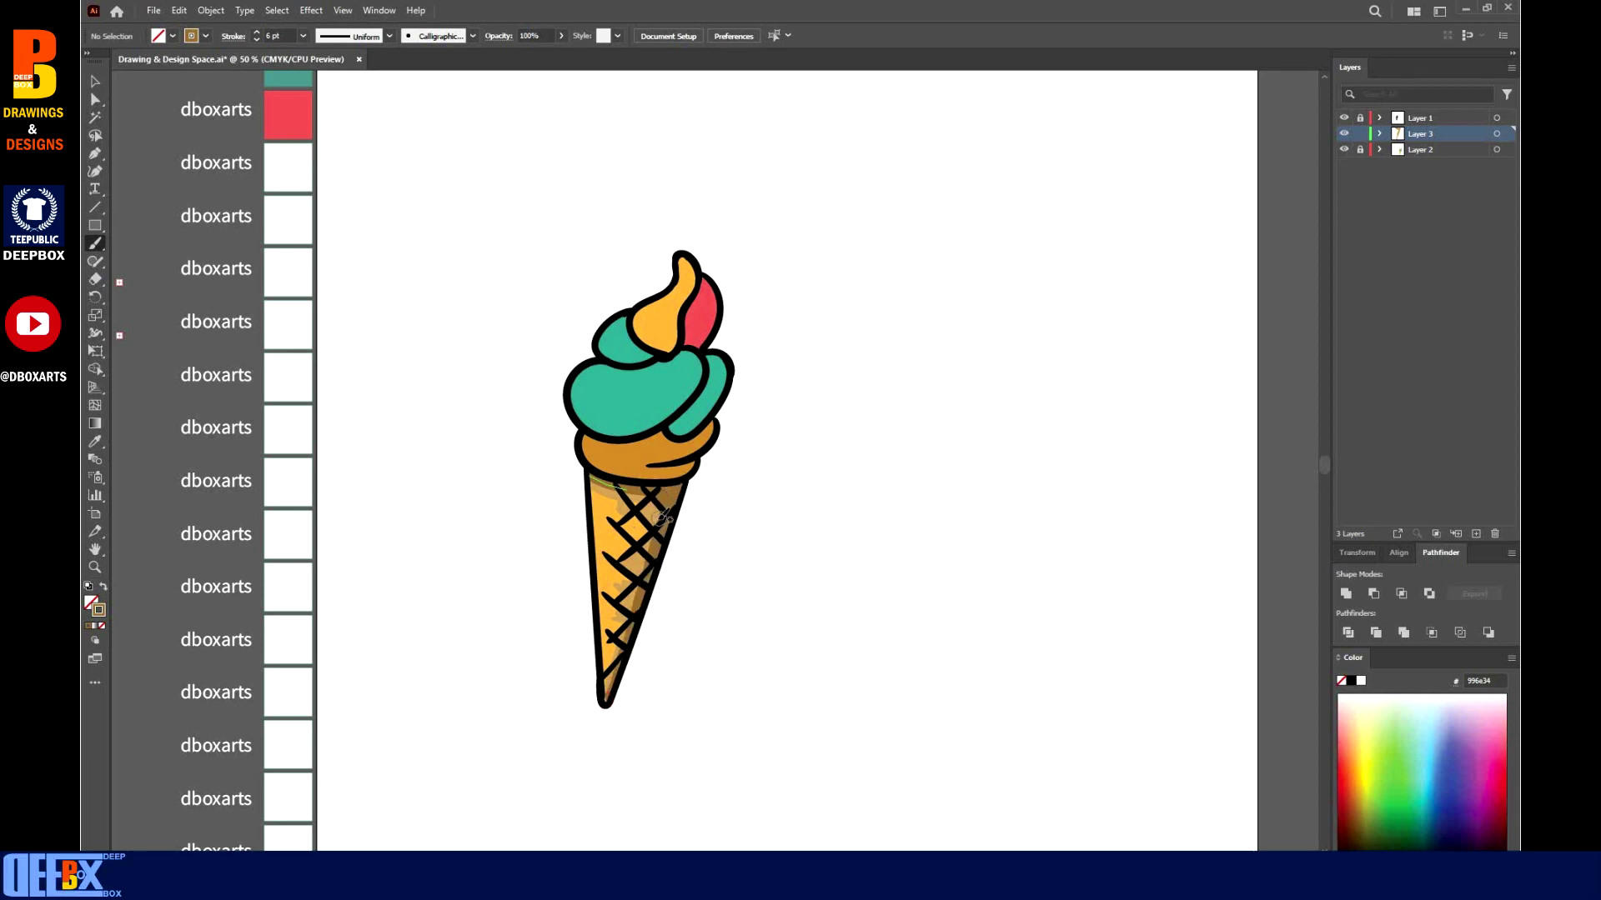
pyautogui.moveTo(654, 545); pyautogui.dragTo(665, 538)
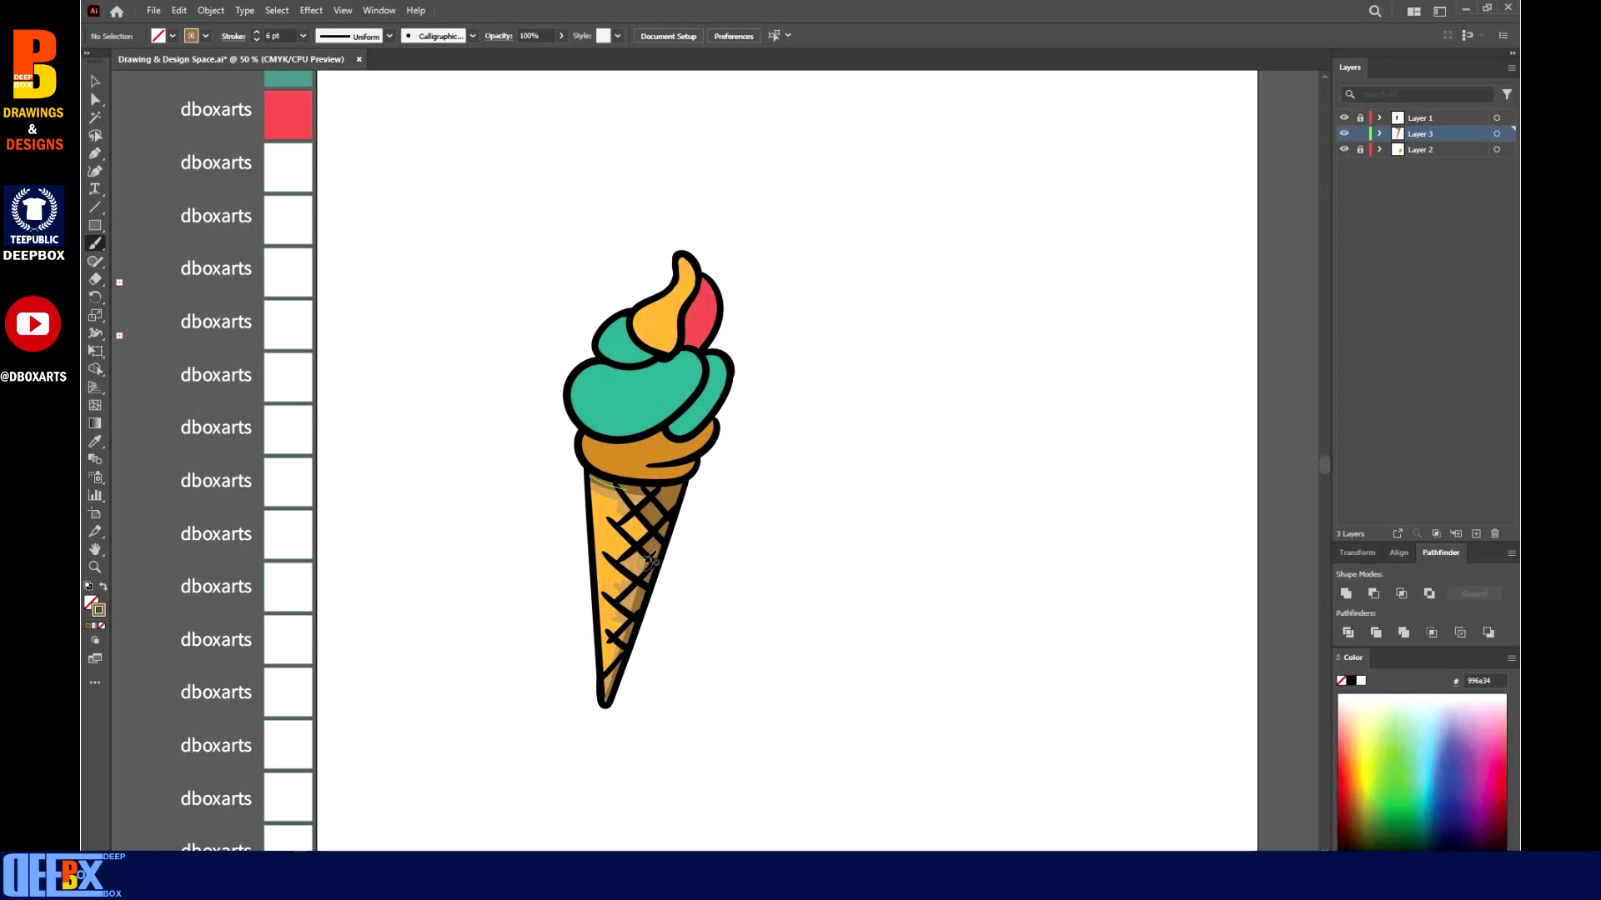
pyautogui.moveTo(646, 565); pyautogui.dragTo(621, 634)
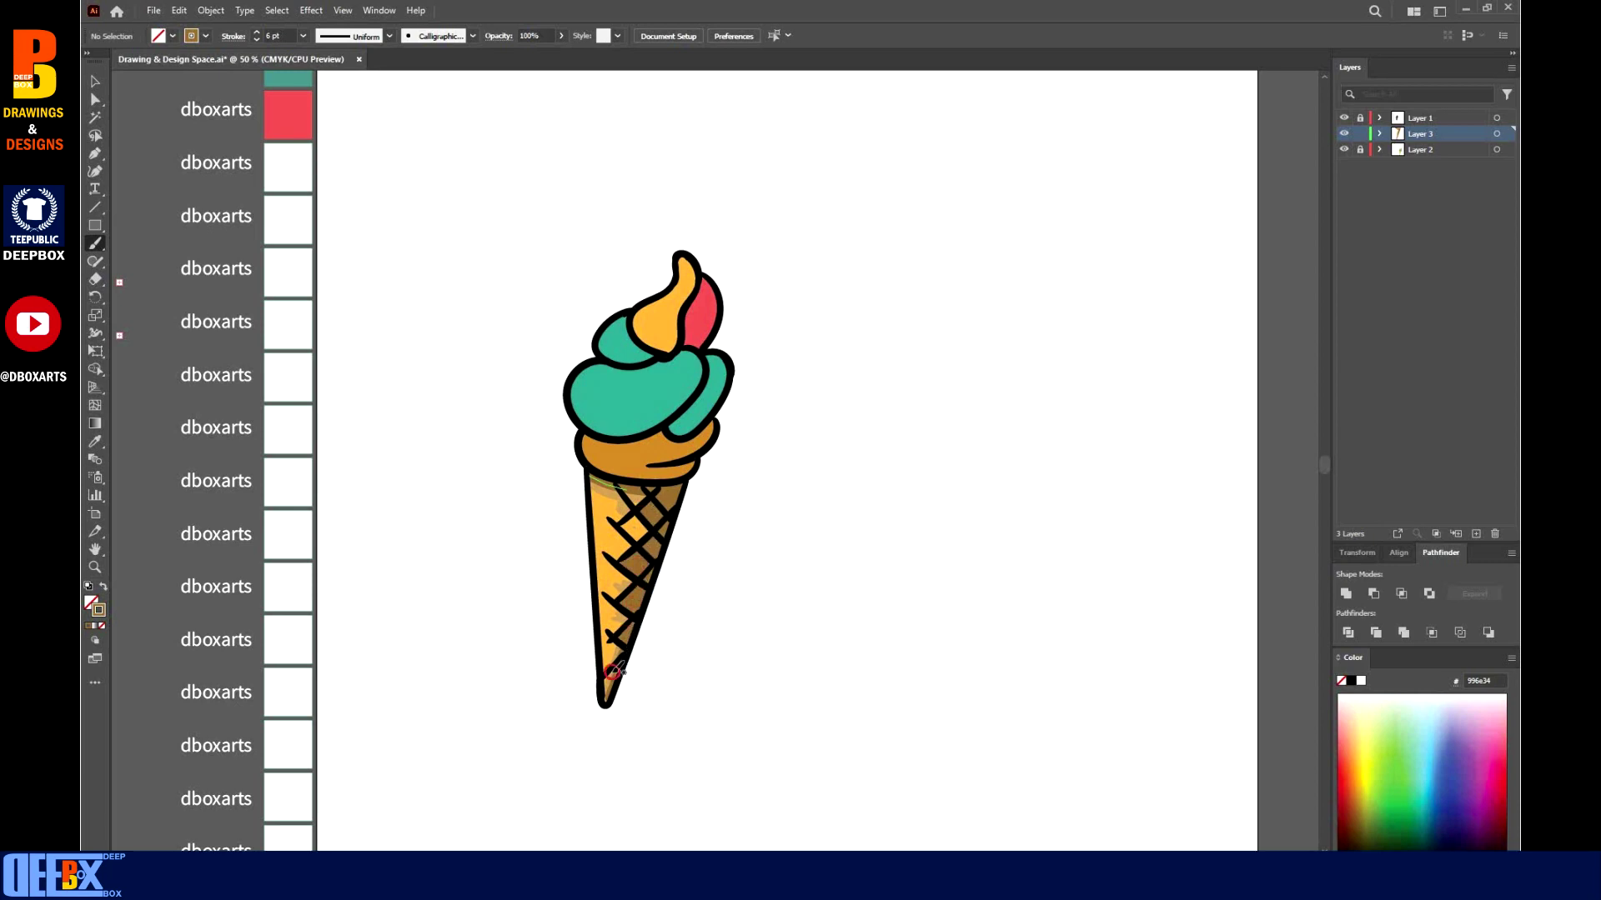
pyautogui.moveTo(621, 634); pyautogui.dragTo(604, 702)
pyautogui.click(95, 441)
pyautogui.hotkey('shift', 'x')
pyautogui.hotkey('shift', 'x')
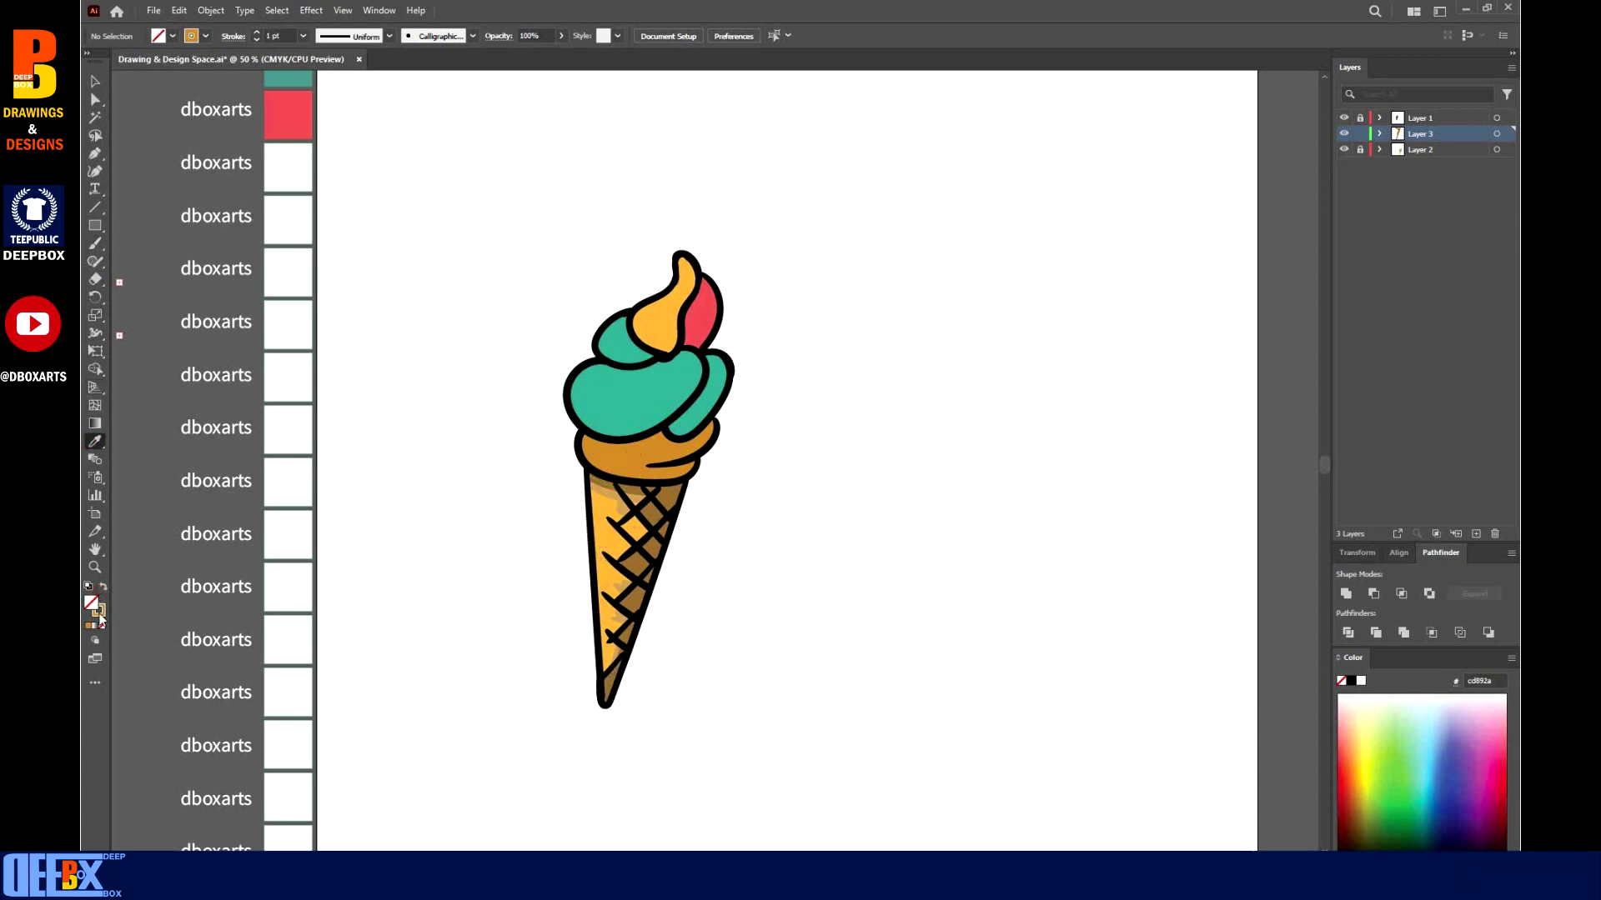
# Paint deeper orange shading along the cone's rim.
pyautogui.doubleClick(98, 609)
pyautogui.moveTo(819, 504); pyautogui.dragTo(863, 399)
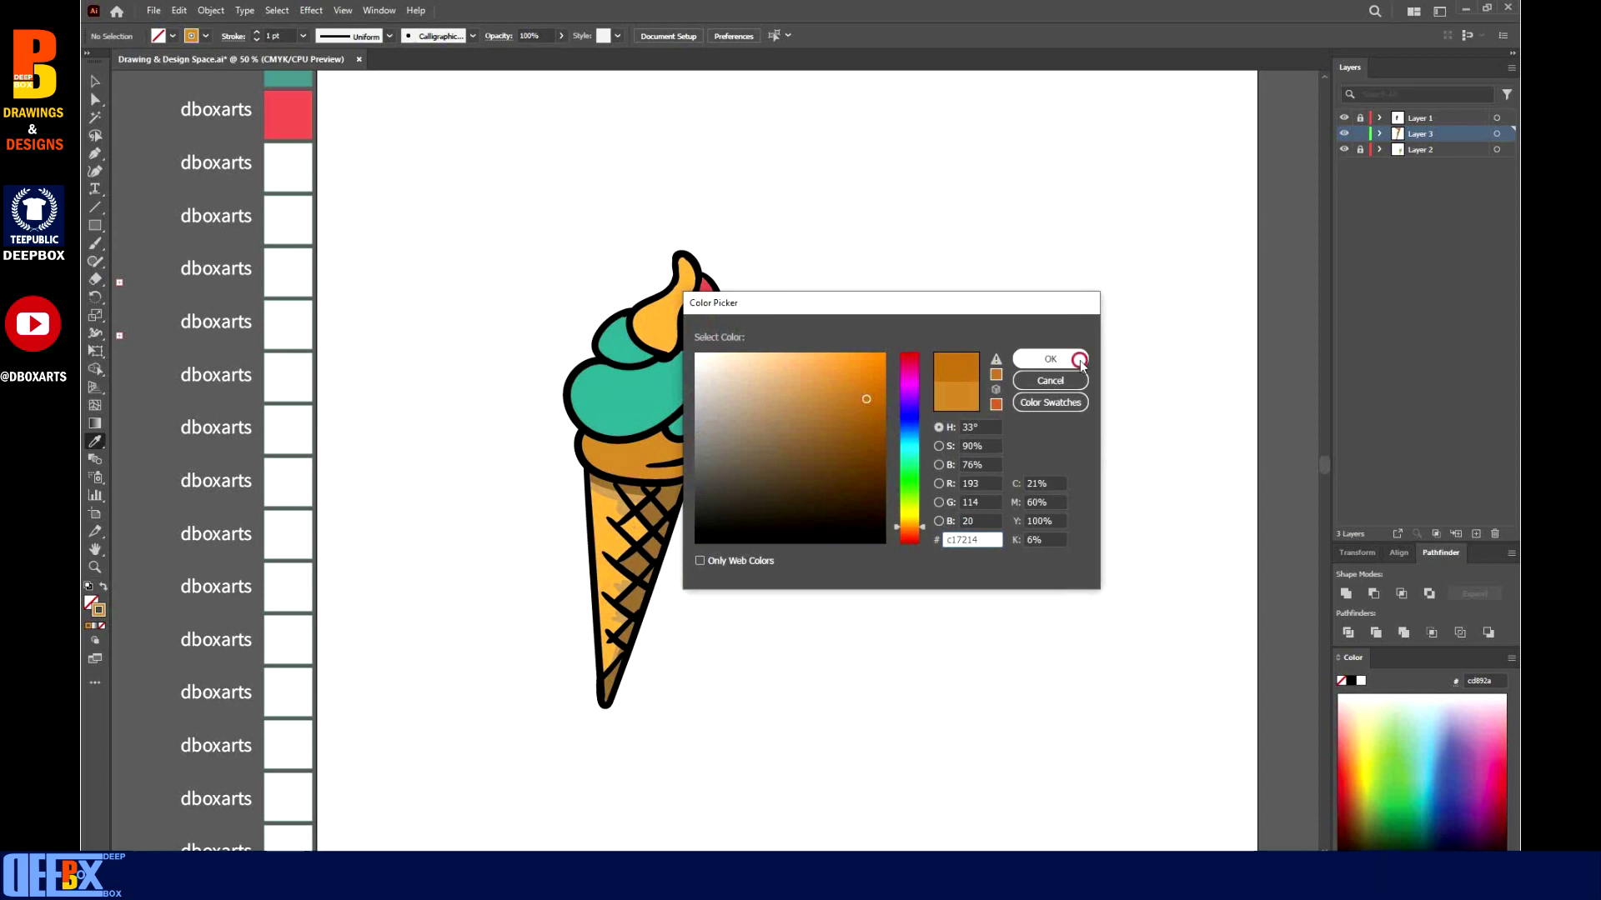
pyautogui.click(1050, 359)
pyautogui.click(96, 244)
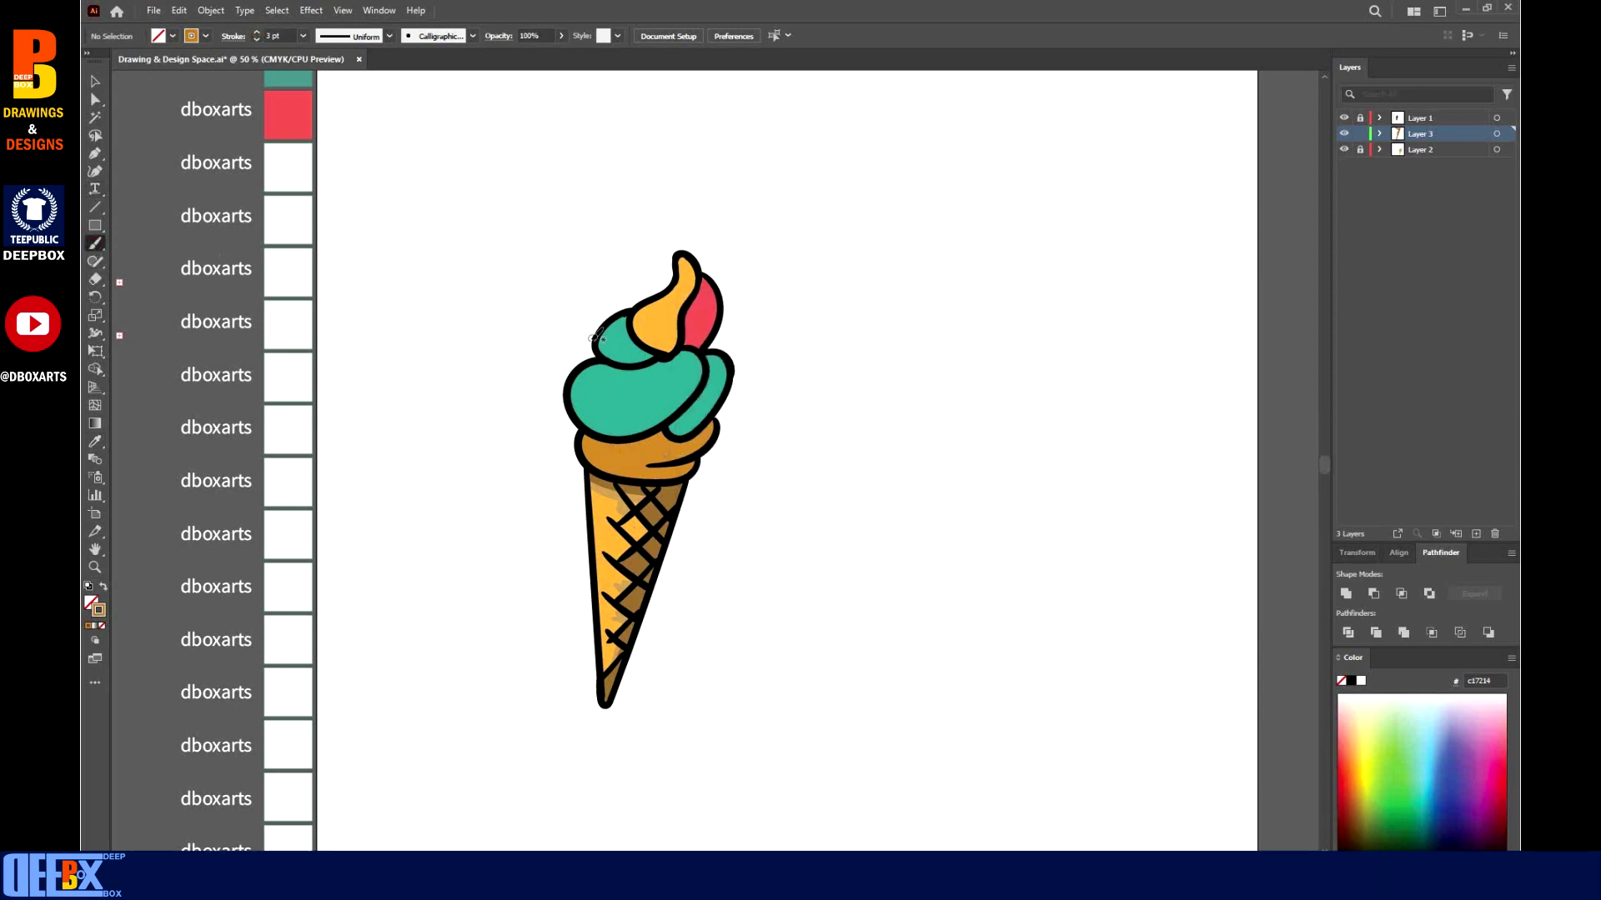
pyautogui.moveTo(700, 435)
pyautogui.mouseDown()
pyautogui.moveTo(586, 435)
pyautogui.moveTo(702, 463)
pyautogui.mouseUp()
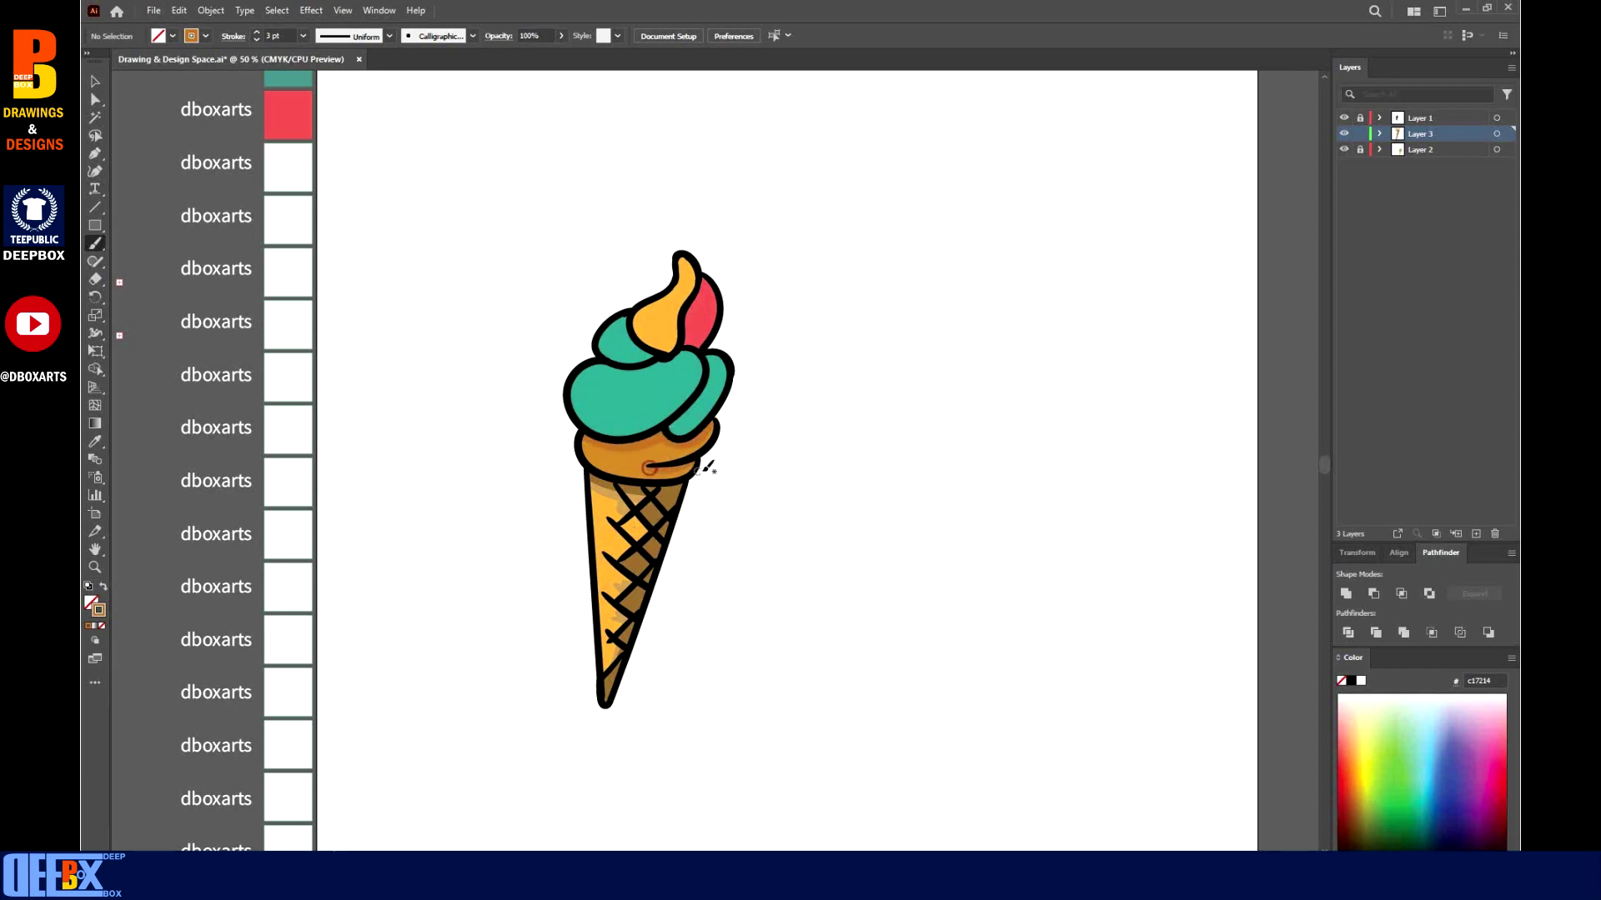
# Sample the scoop teal, darken it, and shade the lower scoop's edges and the right scoop's edge.
pyautogui.click(95, 441)
pyautogui.click(638, 400)
pyautogui.hotkey('shift', 'x')
pyautogui.doubleClick(104, 609)
pyautogui.click(832, 439)
pyautogui.press('Return')
pyautogui.click(97, 241)
pyautogui.moveTo(657, 414)
pyautogui.mouseDown()
pyautogui.moveTo(584, 415)
pyautogui.moveTo(574, 380)
pyautogui.mouseUp()
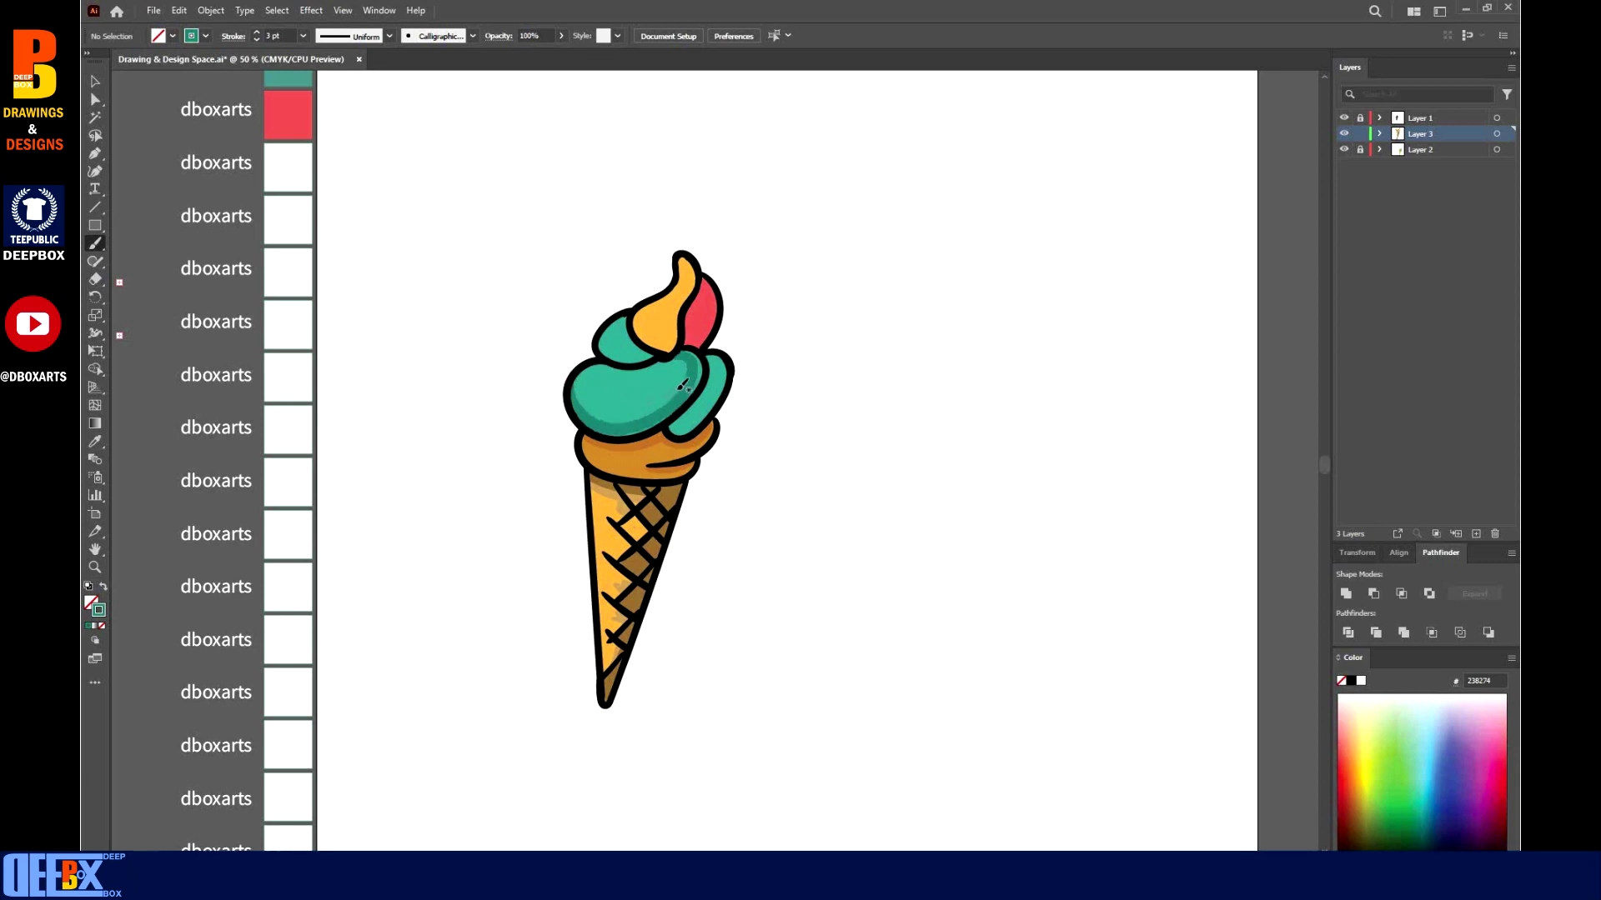
pyautogui.moveTo(681, 353); pyautogui.dragTo(586, 367)
pyautogui.moveTo(718, 355)
pyautogui.mouseDown()
pyautogui.moveTo(699, 422)
pyautogui.moveTo(674, 429)
pyautogui.mouseUp()
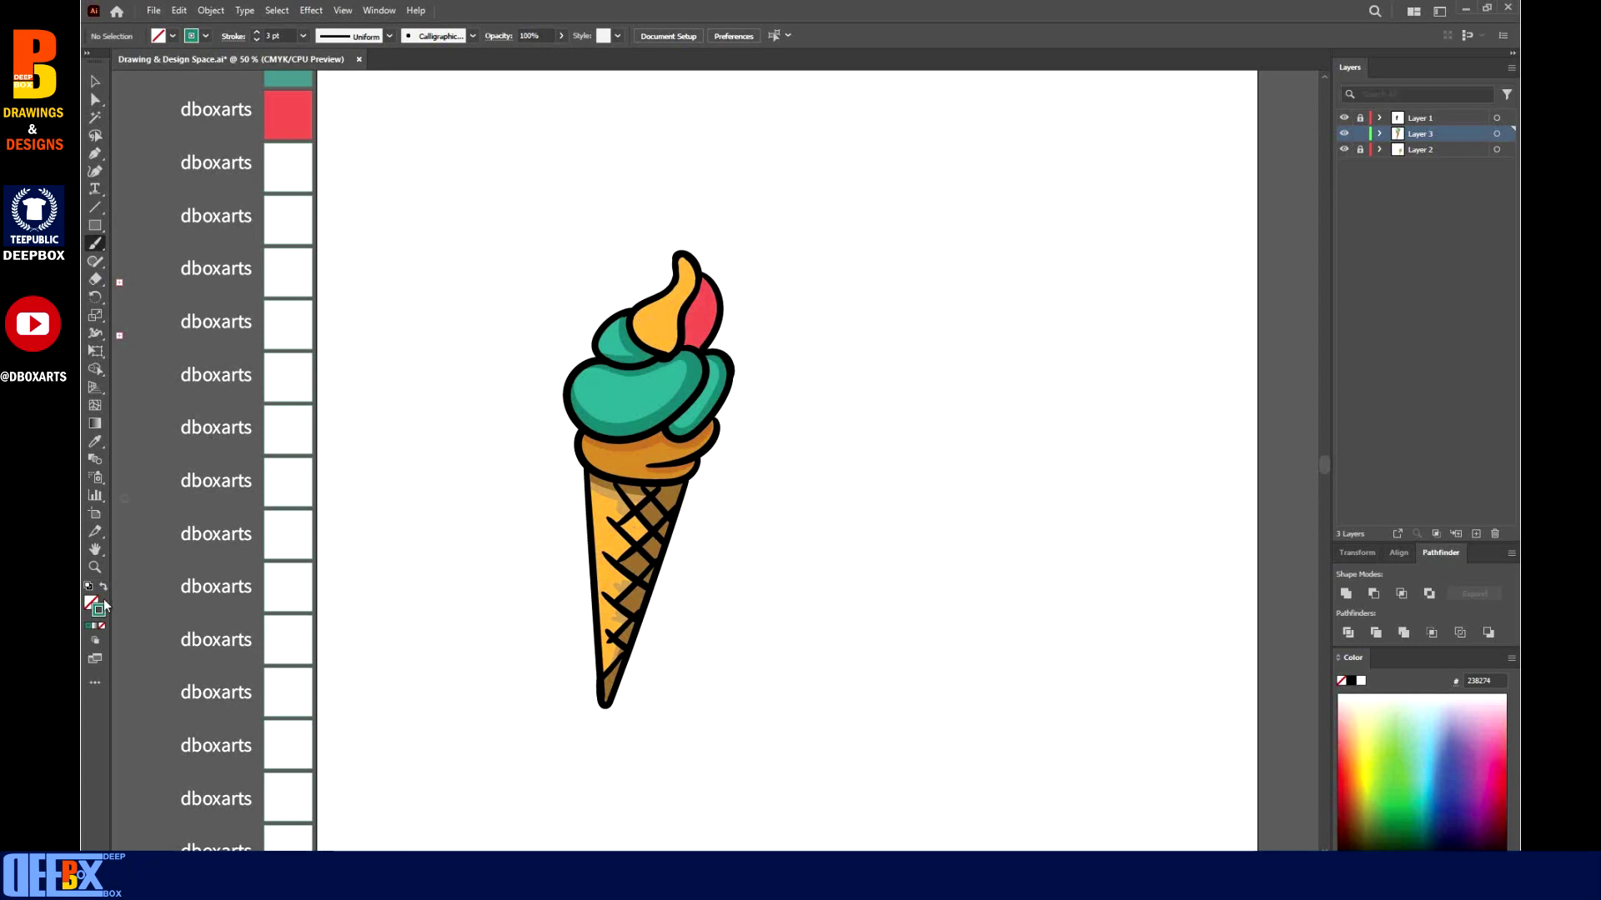
pyautogui.click(95, 441)
# Sample the orange swirl, darken it, and paint shading along that swirl.
pyautogui.click(655, 334)
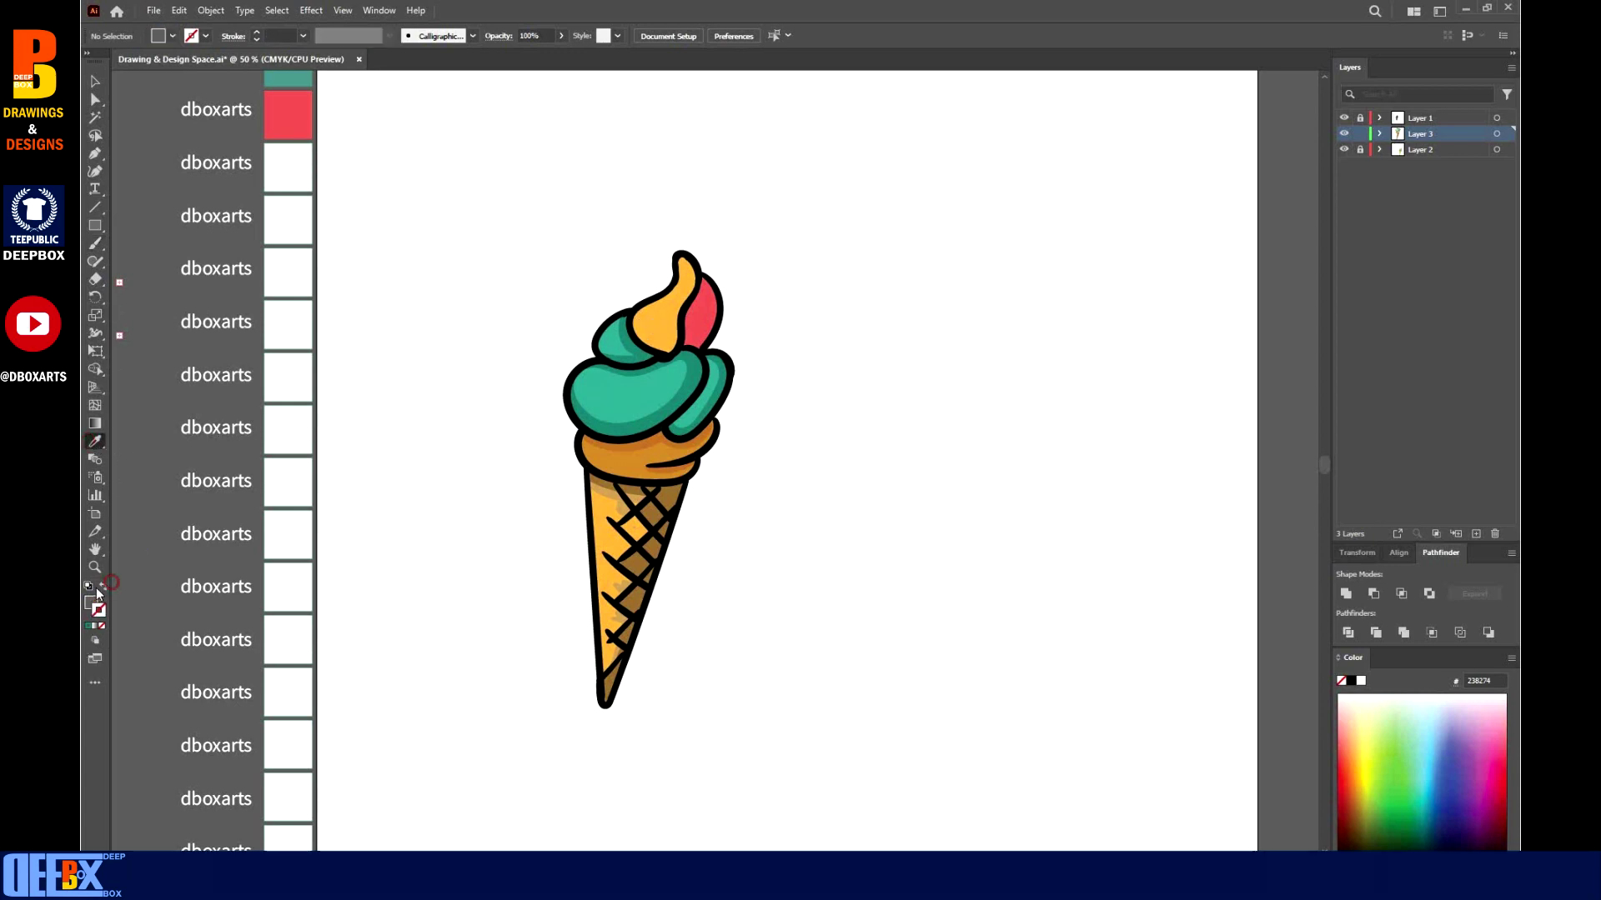
pyautogui.click(103, 587)
pyautogui.doubleClick(98, 609)
pyautogui.click(870, 375)
pyautogui.click(1049, 360)
pyautogui.press('b')
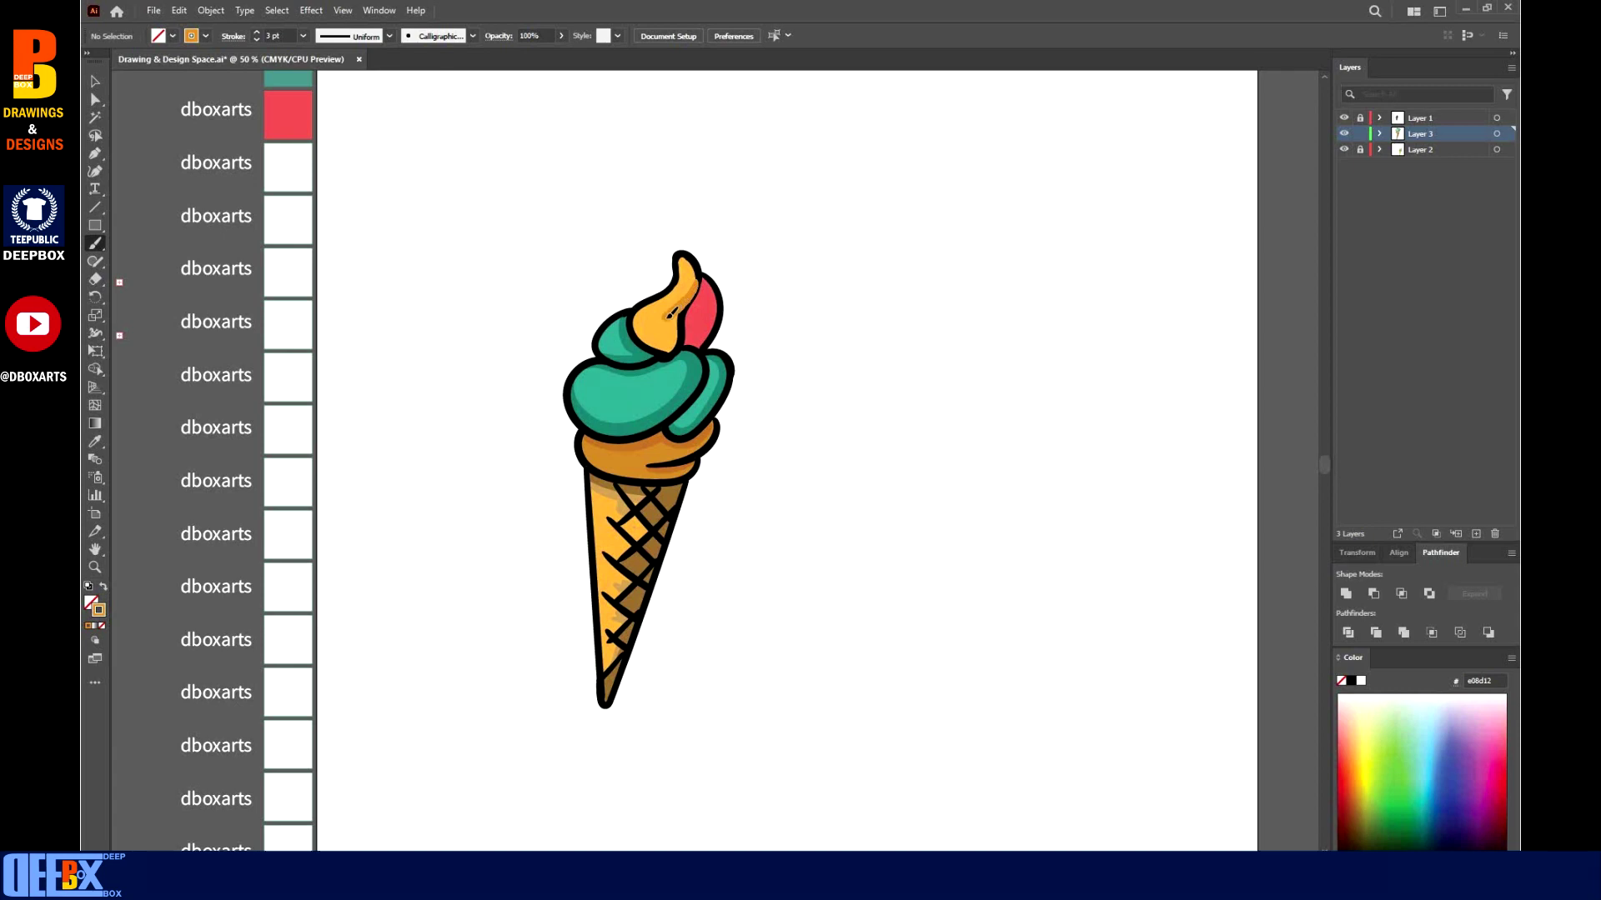
pyautogui.moveTo(656, 340); pyautogui.dragTo(677, 342)
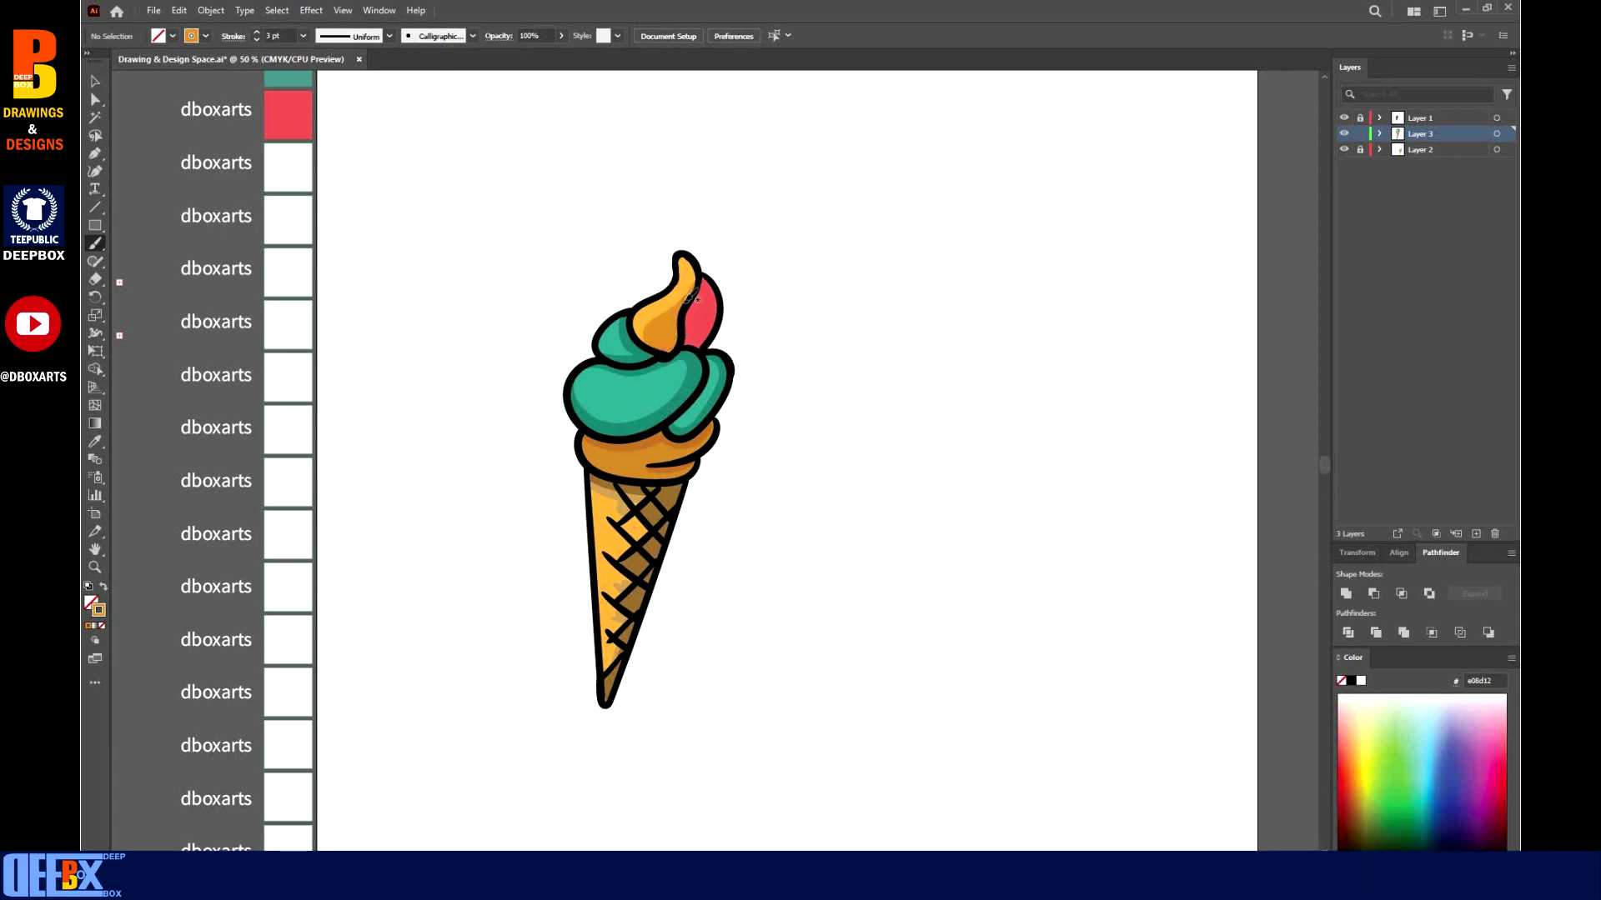
# Sample the red scoop's colour and make a darker red the brush colour.
pyautogui.click(95, 441)
pyautogui.click(707, 315)
pyautogui.click(103, 586)
pyautogui.doubleClick(99, 609)
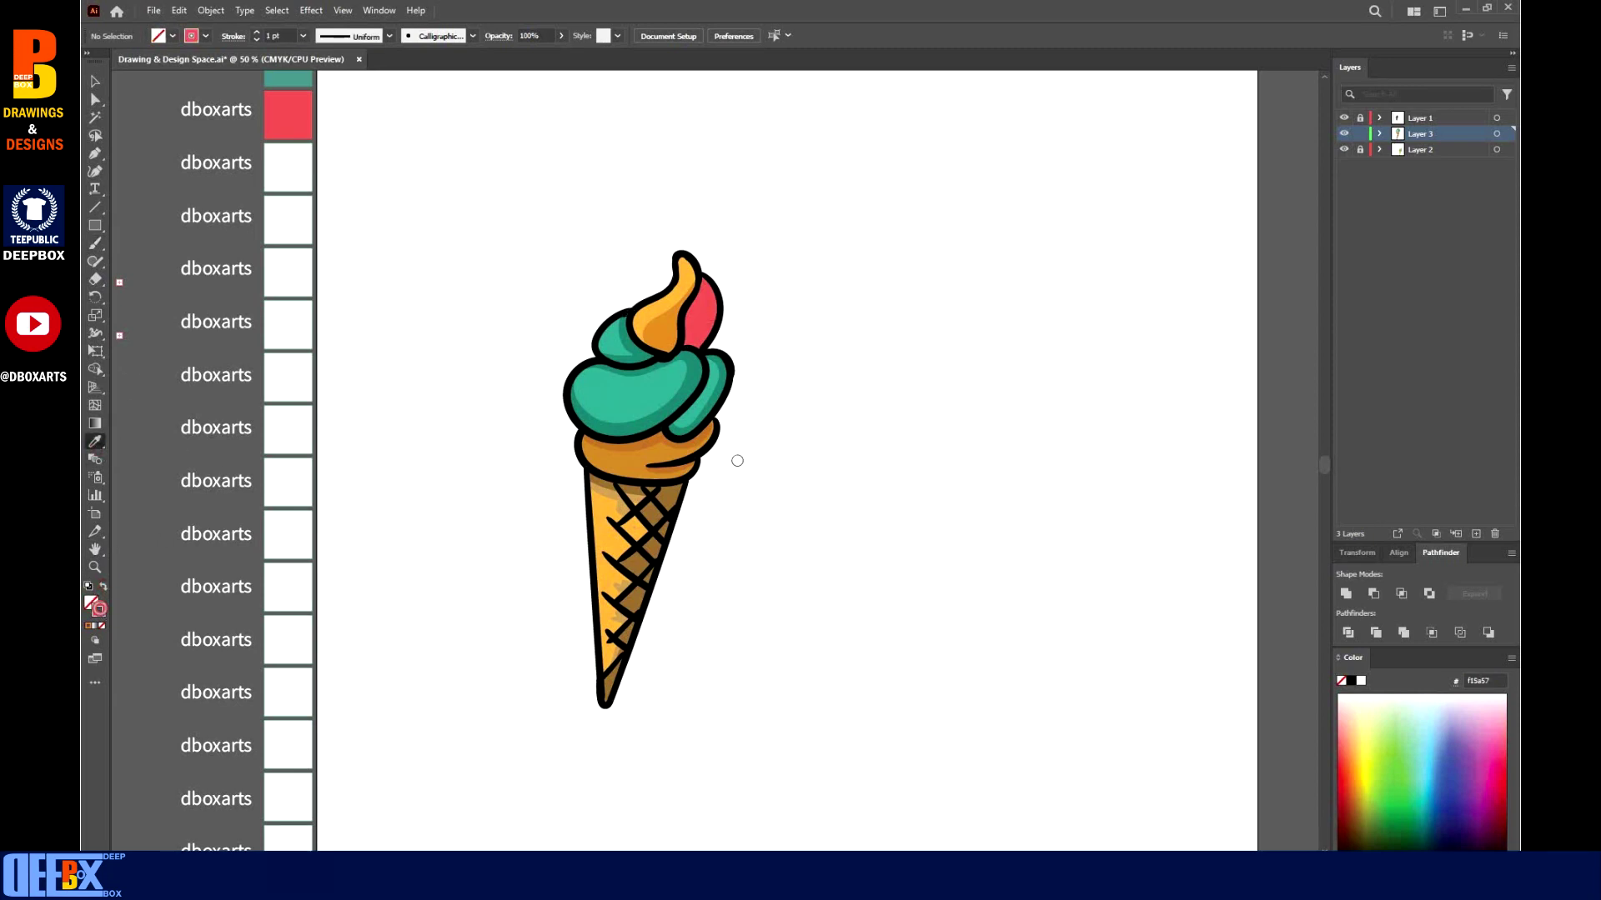
pyautogui.click(821, 384)
pyautogui.click(1050, 358)
pyautogui.click(95, 243)
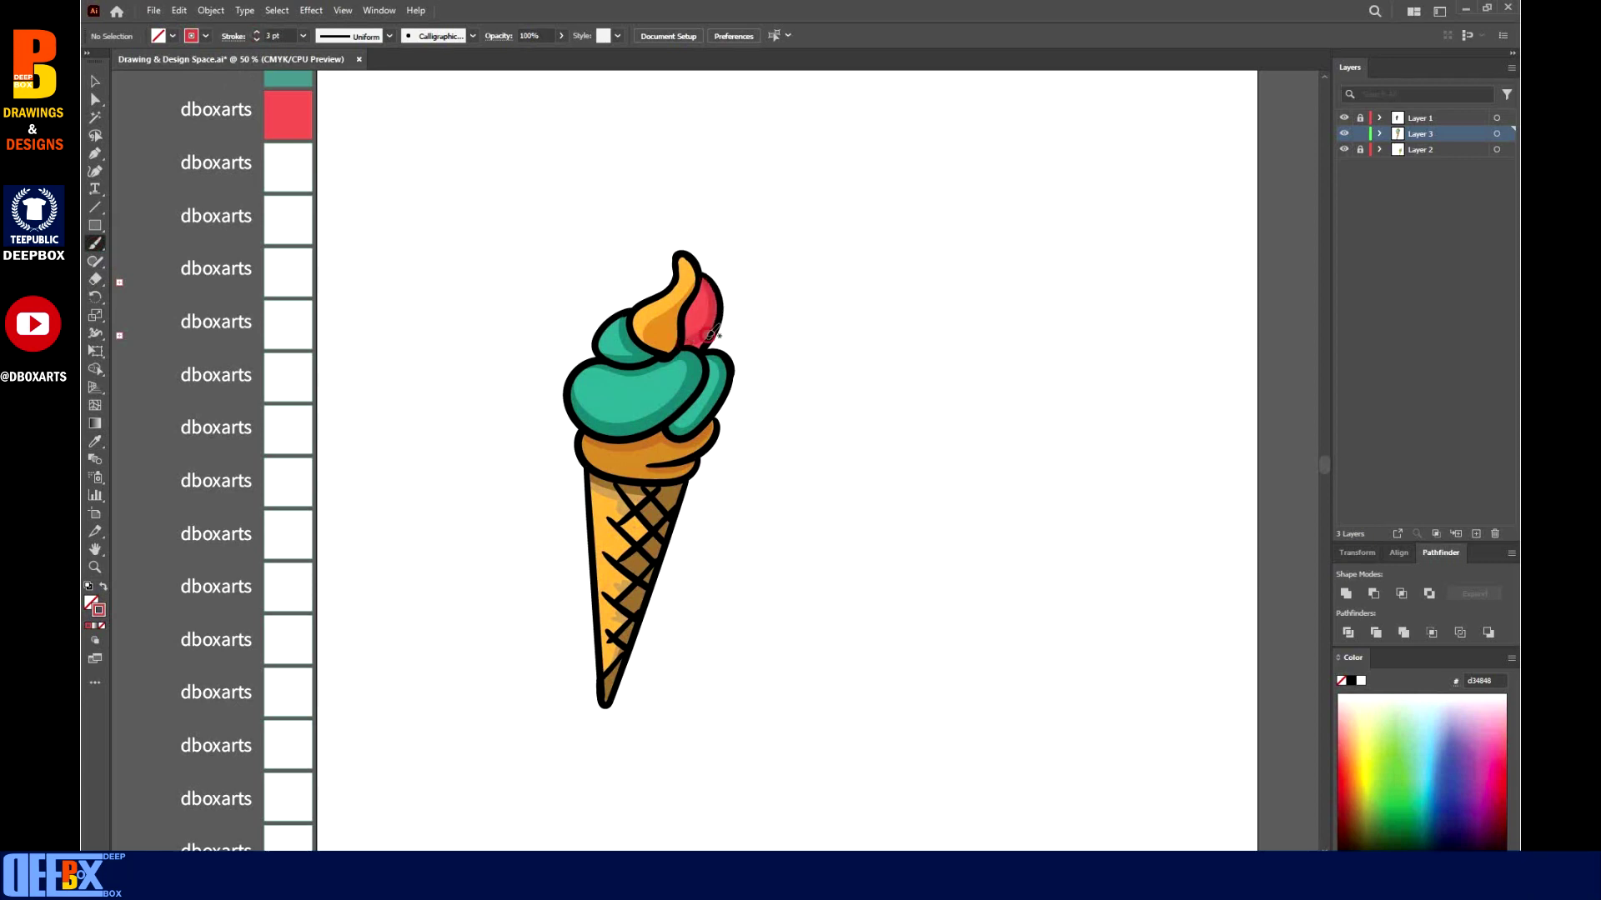
# Paint light-teal highlight streaks and dots on the teal scoops.
pyautogui.click(95, 441)
pyautogui.click(659, 413)
pyautogui.doubleClick(99, 610)
pyautogui.click(819, 410)
pyautogui.click(1051, 358)
pyautogui.press('b')
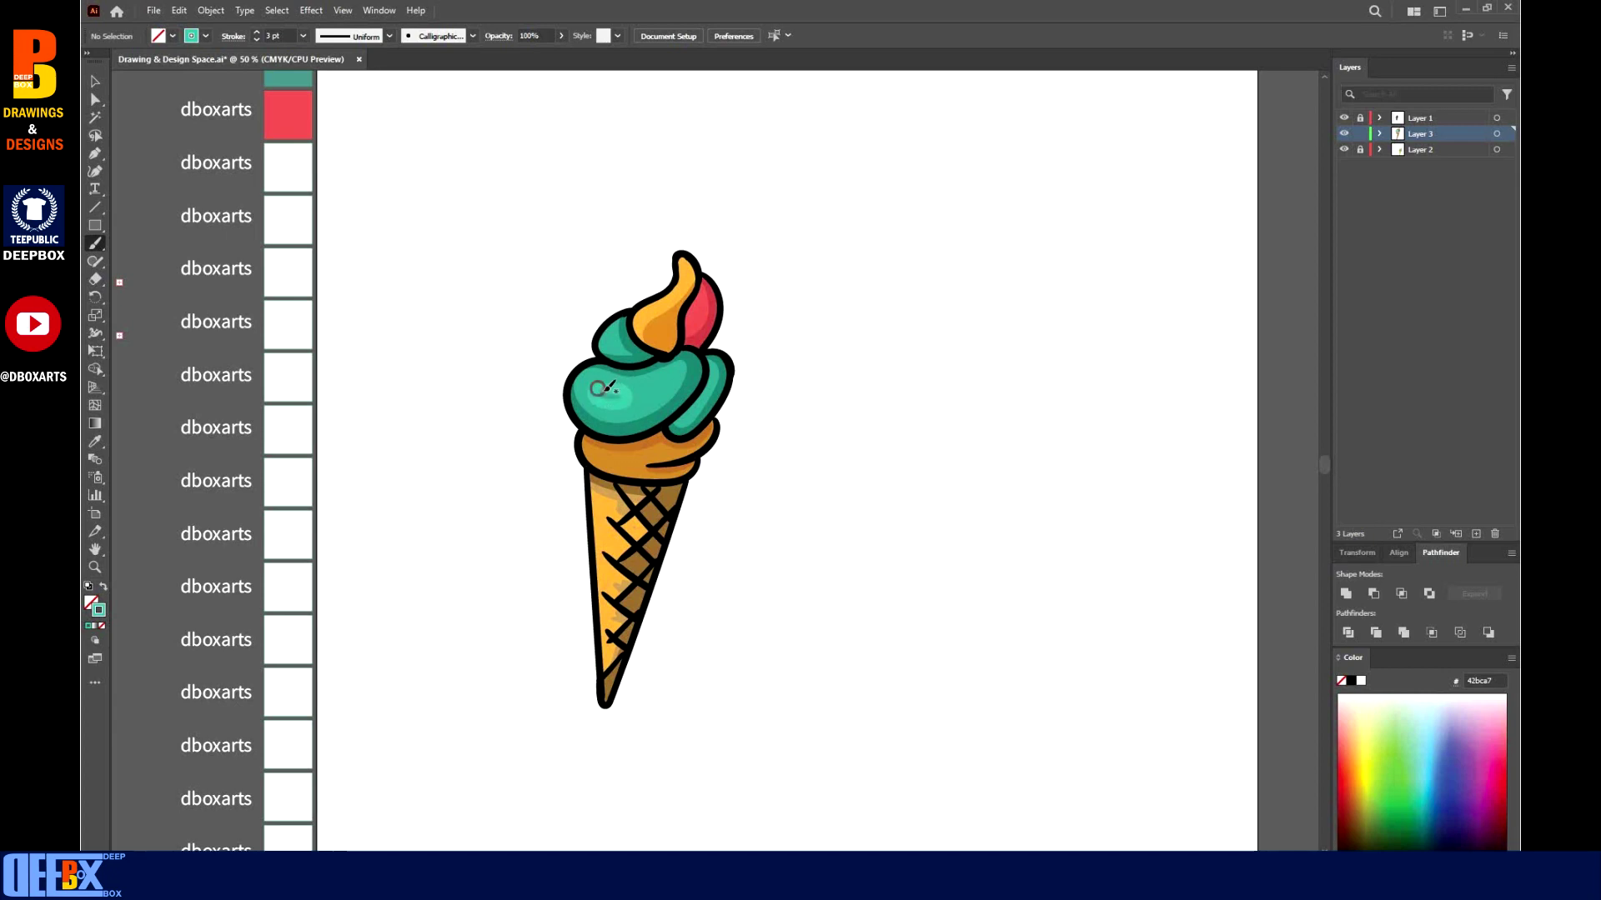
pyautogui.moveTo(604, 399); pyautogui.dragTo(624, 392)
pyautogui.click(645, 388)
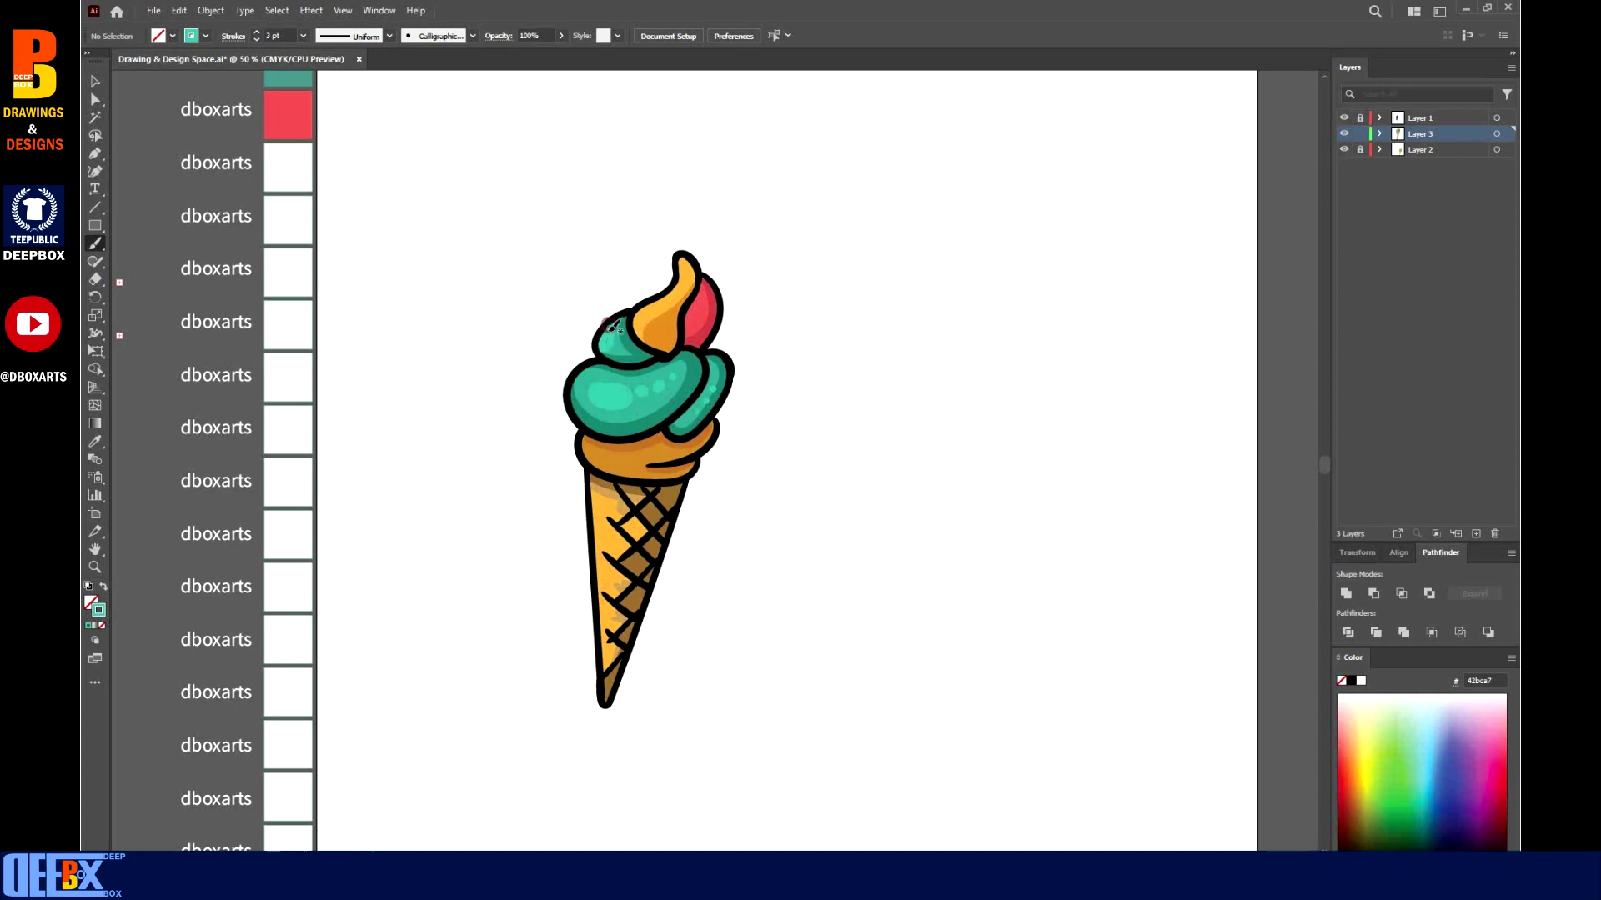
pyautogui.moveTo(627, 332); pyautogui.dragTo(638, 363)
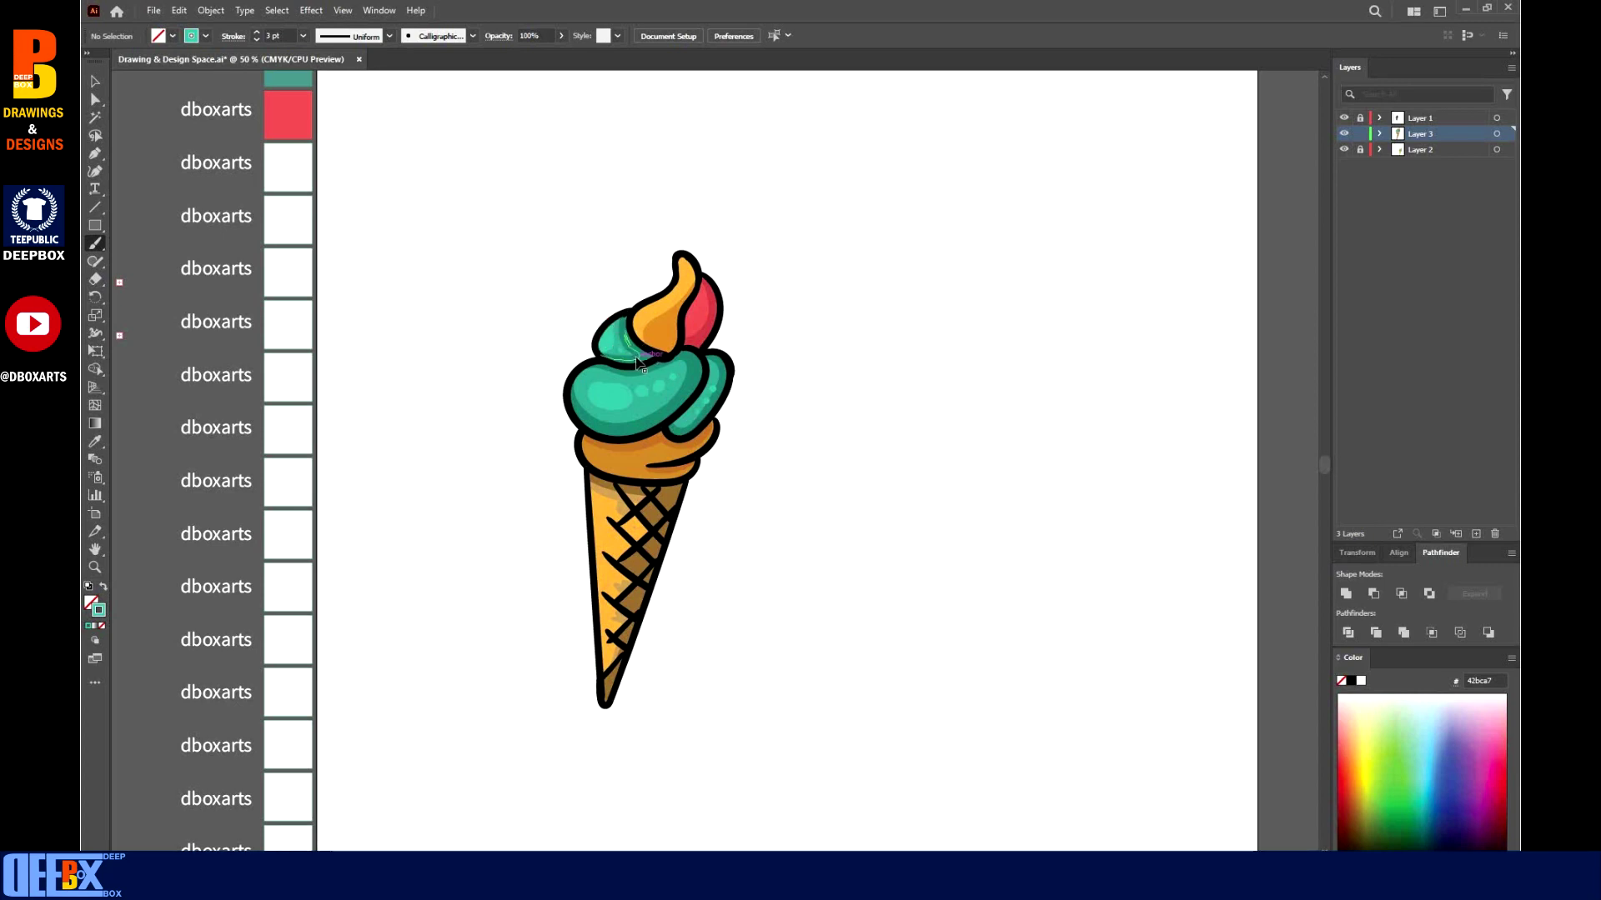
pyautogui.press('i')
pyautogui.click(673, 320)
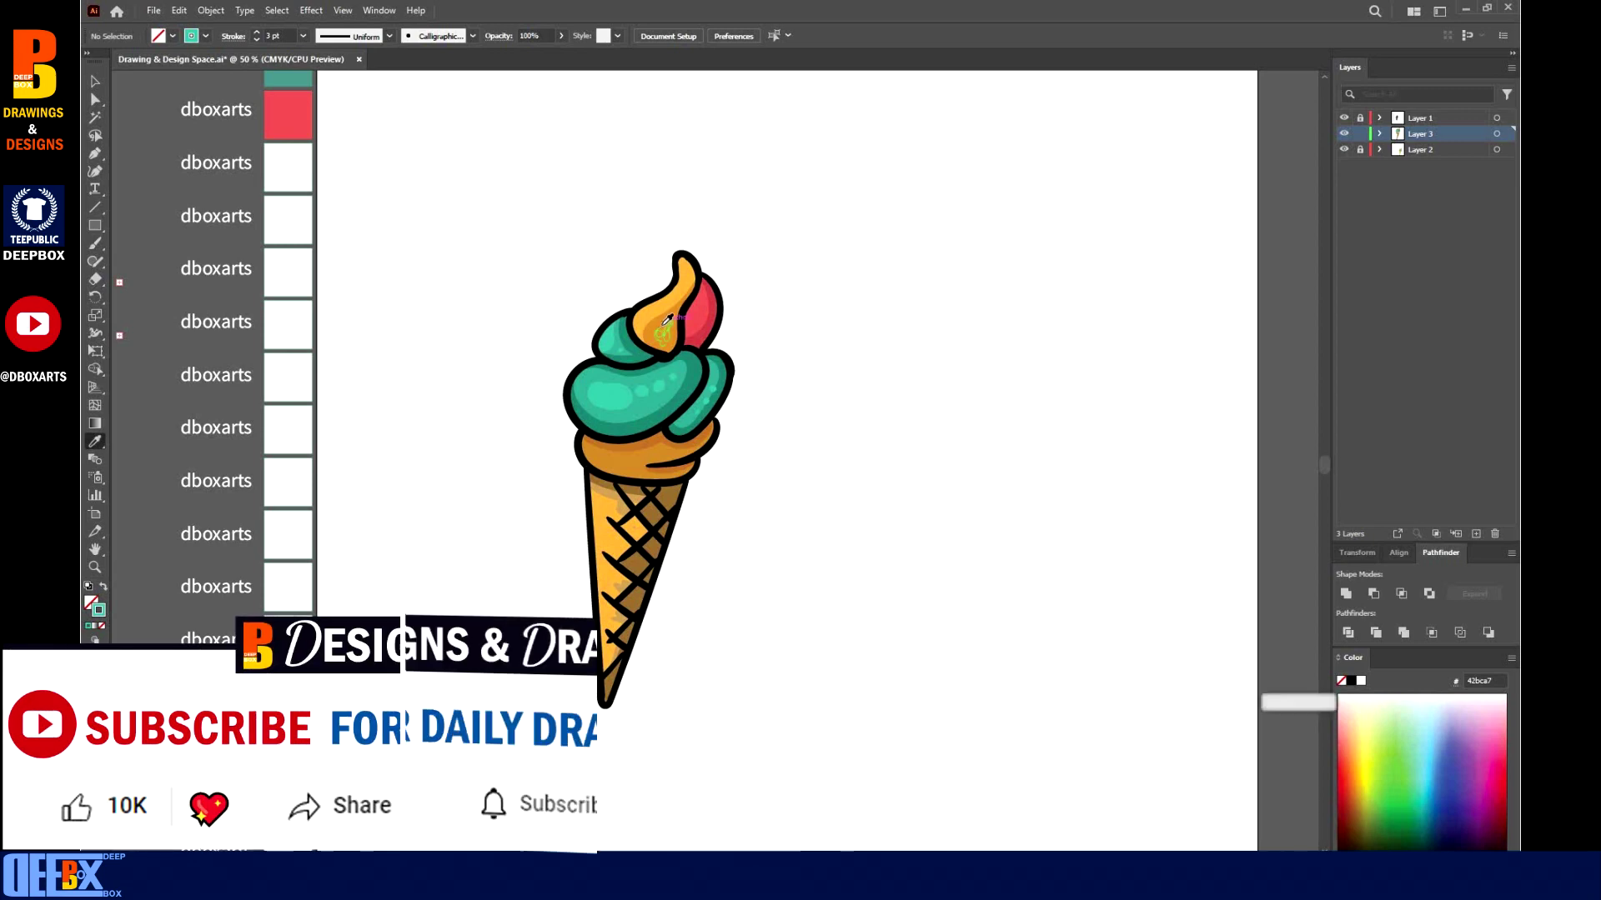
# Paint a lighter orange highlight and small speckles on the orange swirl.
pyautogui.doubleClick(98, 612)
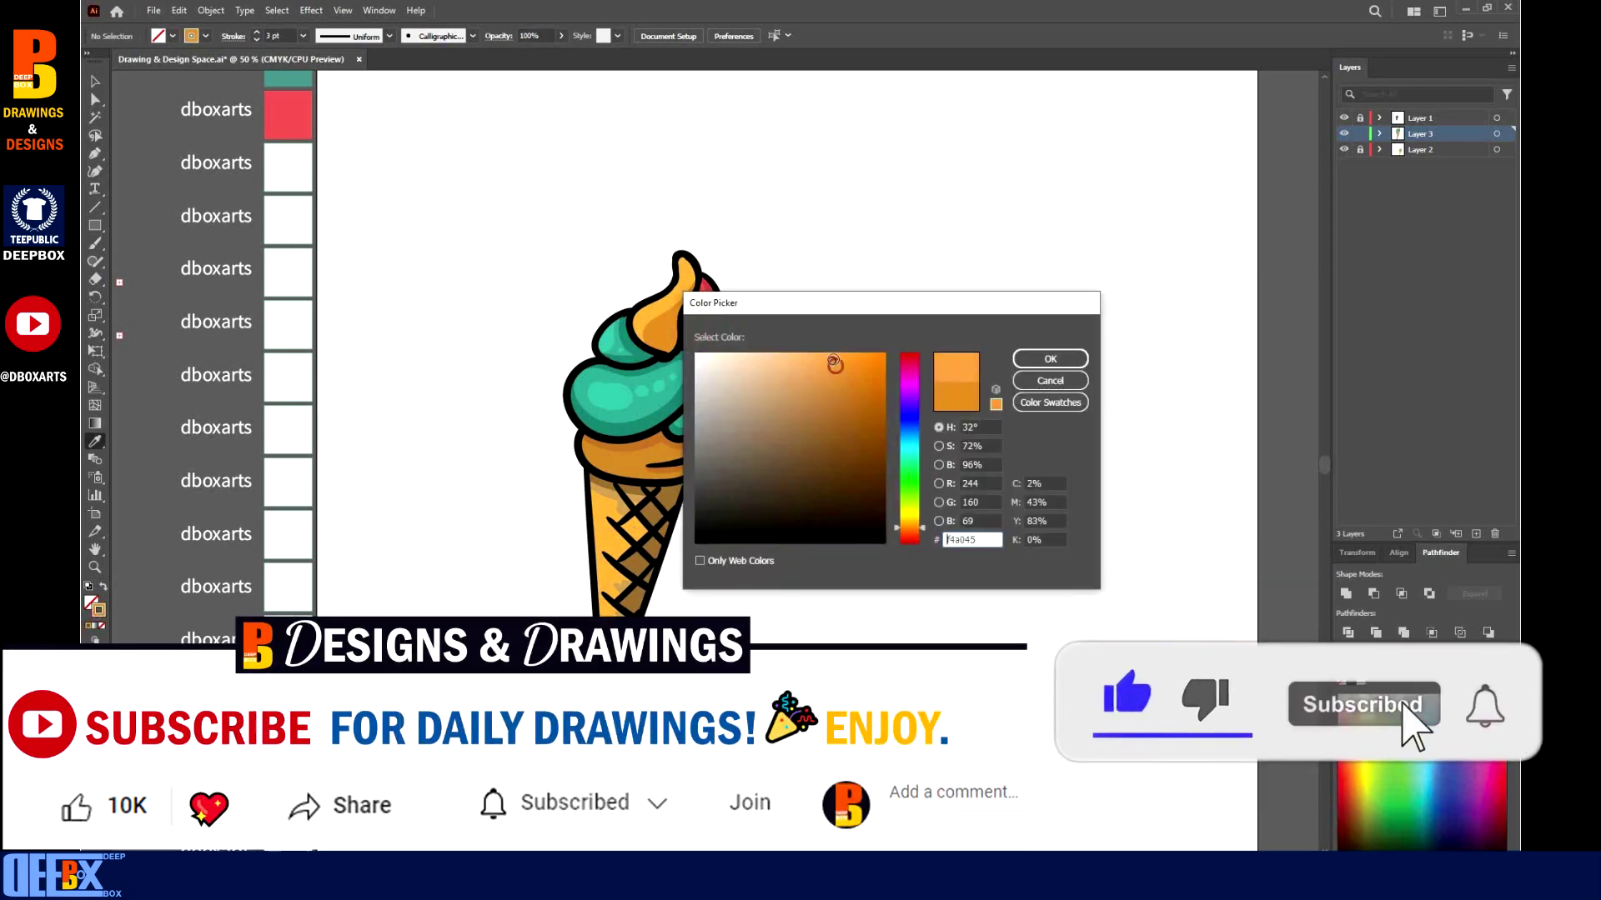
pyautogui.click(1043, 357)
pyautogui.press('b')
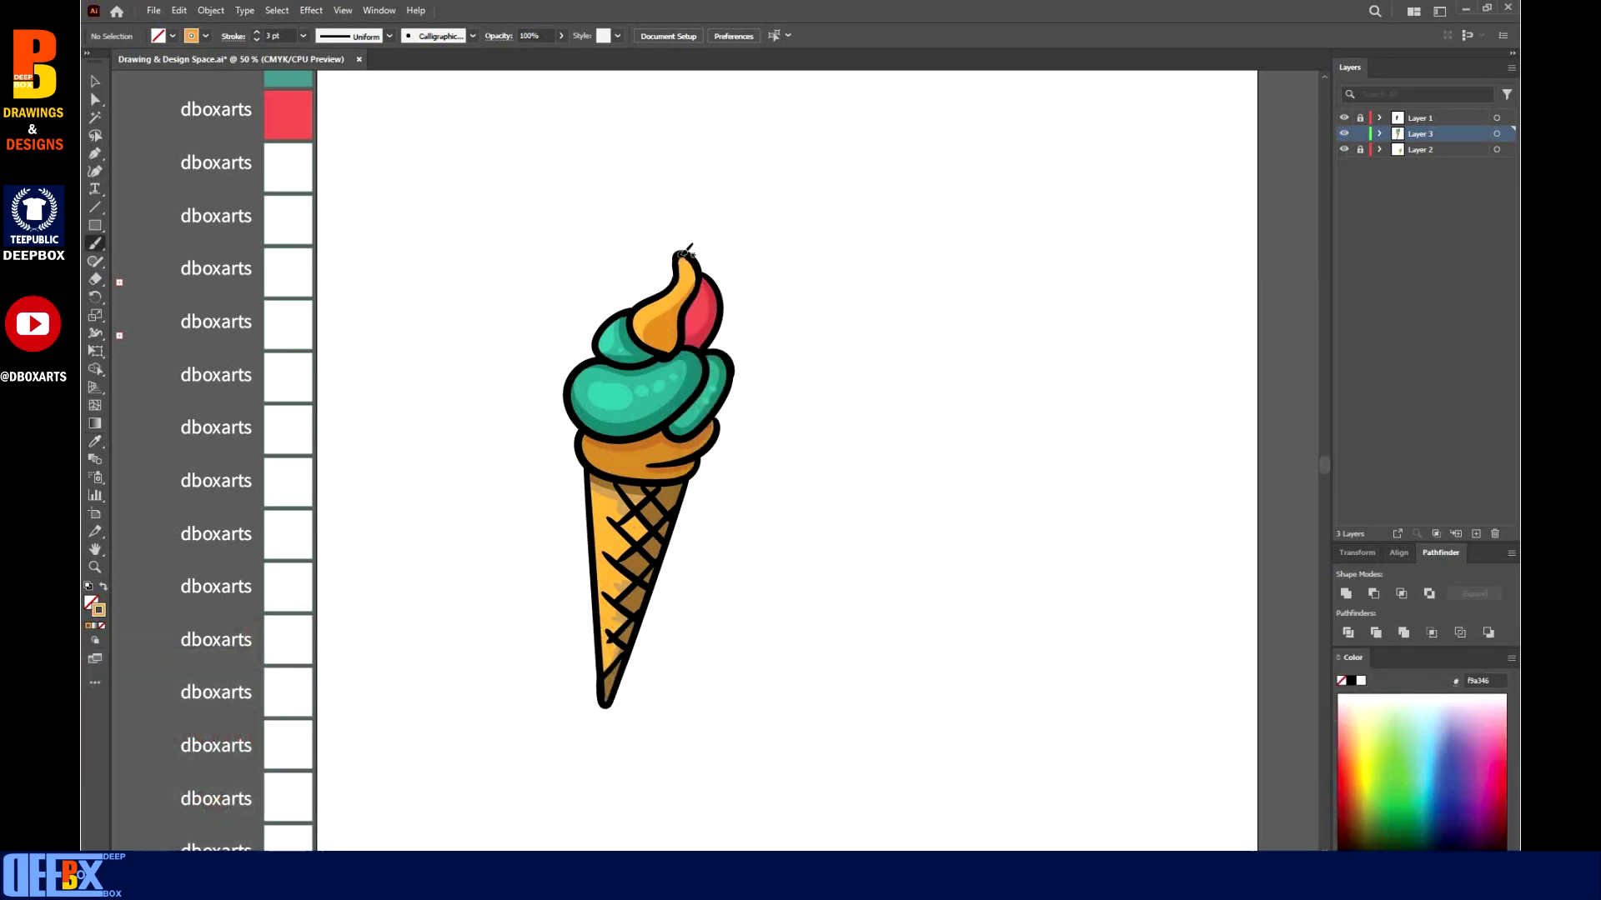
pyautogui.doubleClick(98, 610)
pyautogui.click(787, 354)
pyautogui.click(1050, 359)
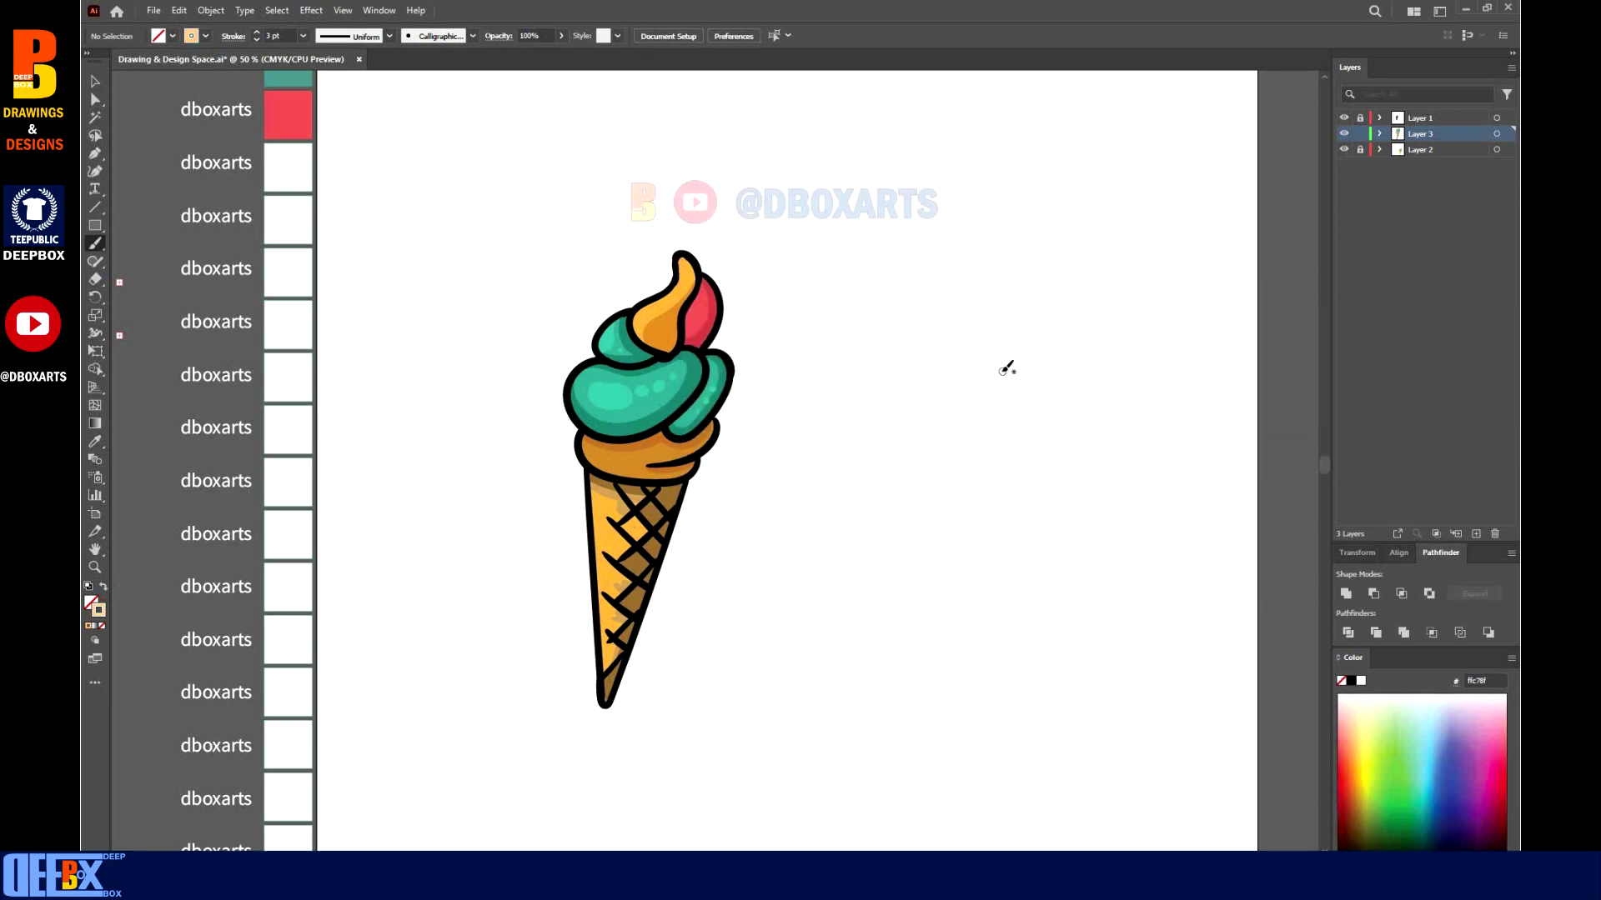
pyautogui.moveTo(685, 254); pyautogui.dragTo(640, 332)
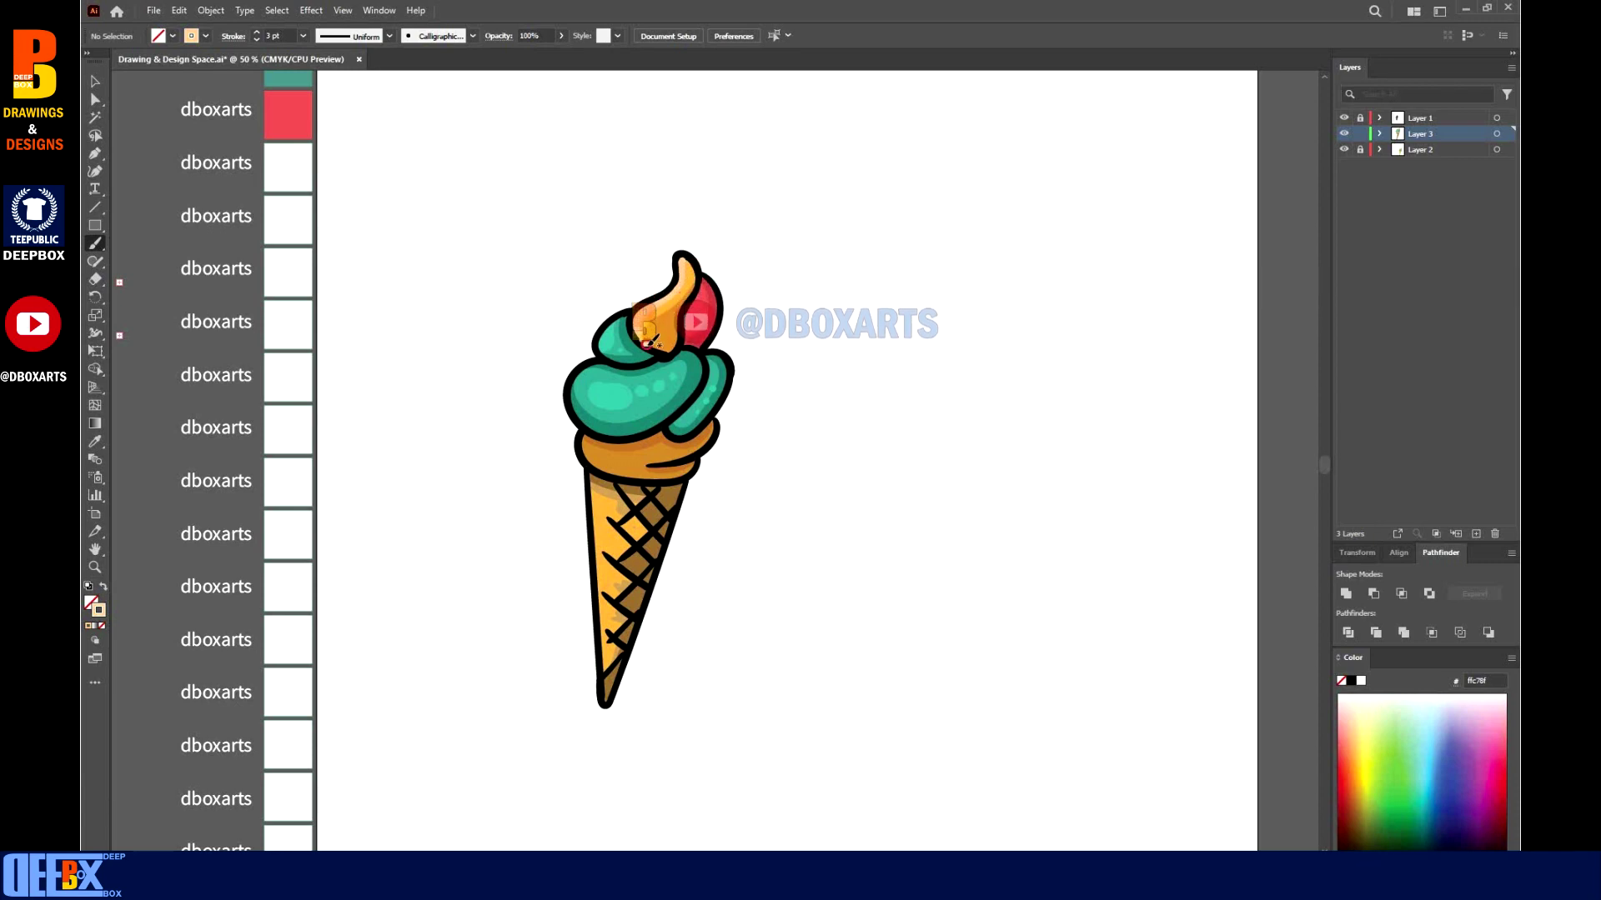
pyautogui.moveTo(659, 319); pyautogui.dragTo(669, 336)
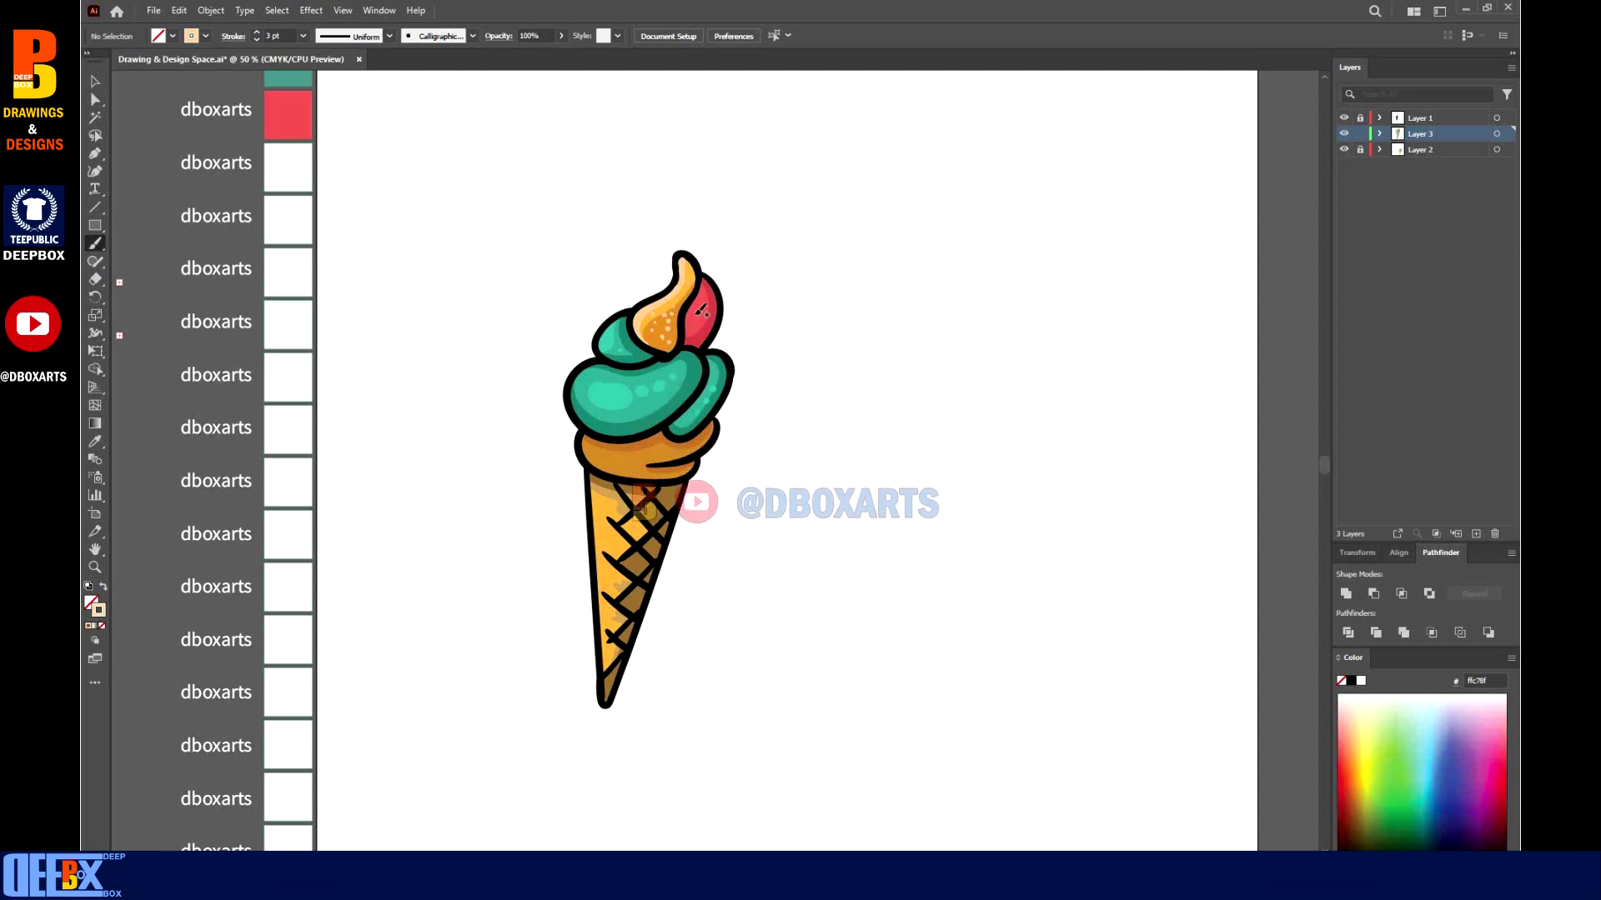
# Sample the red scoop colour and paint a light pink highlight on it.
pyautogui.press('i')
pyautogui.click(722, 322)
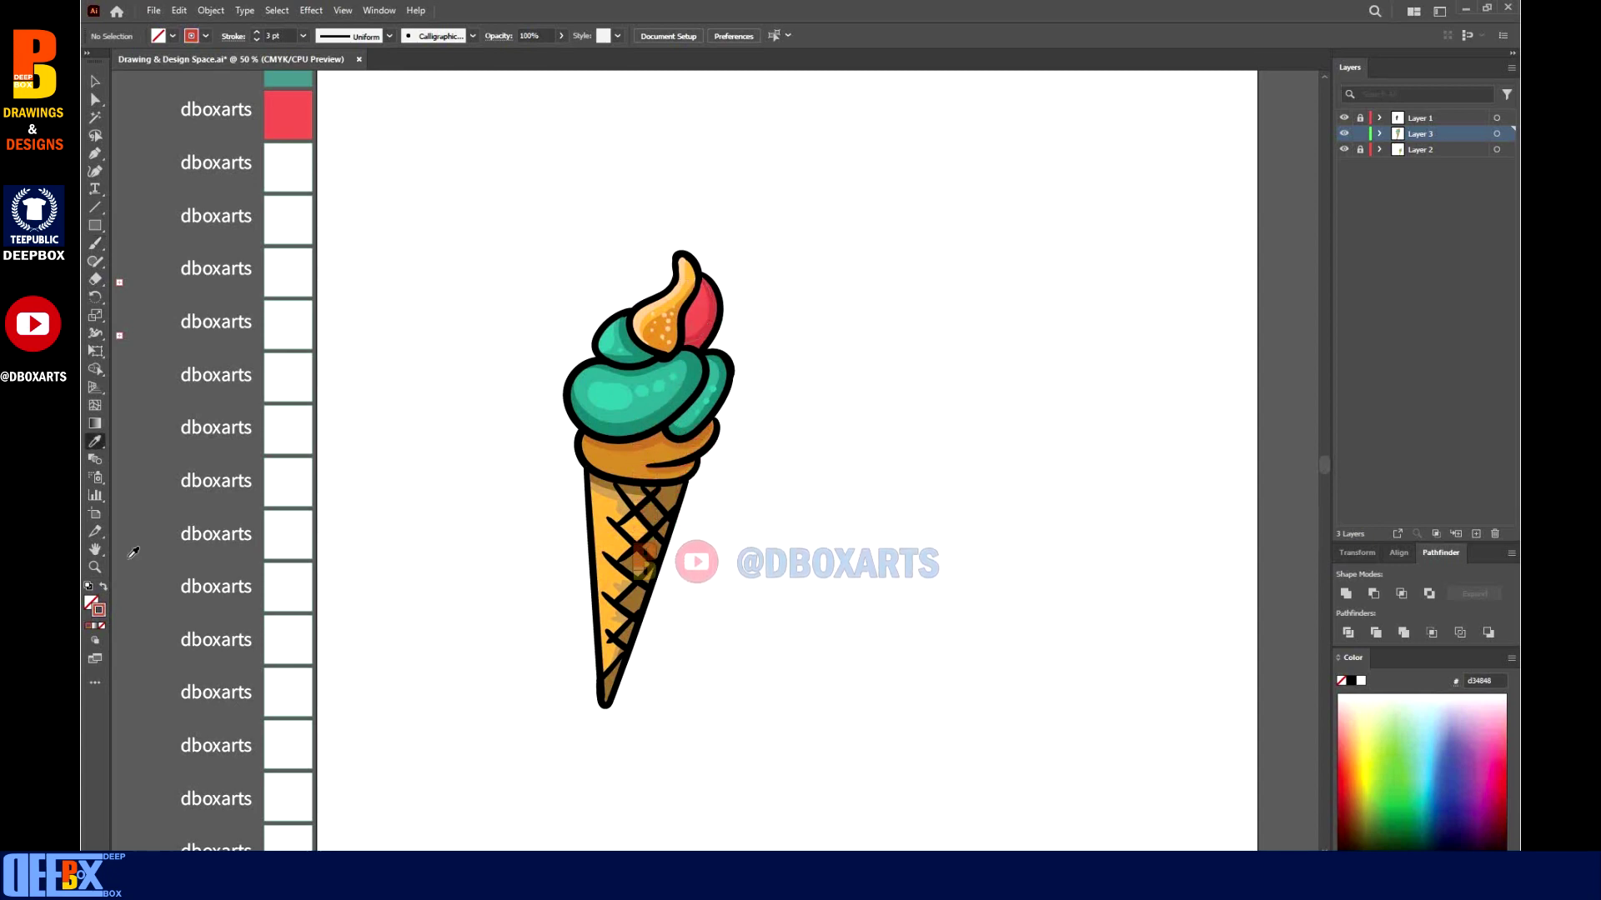
pyautogui.doubleClick(94, 610)
pyautogui.moveTo(757, 402); pyautogui.dragTo(782, 355)
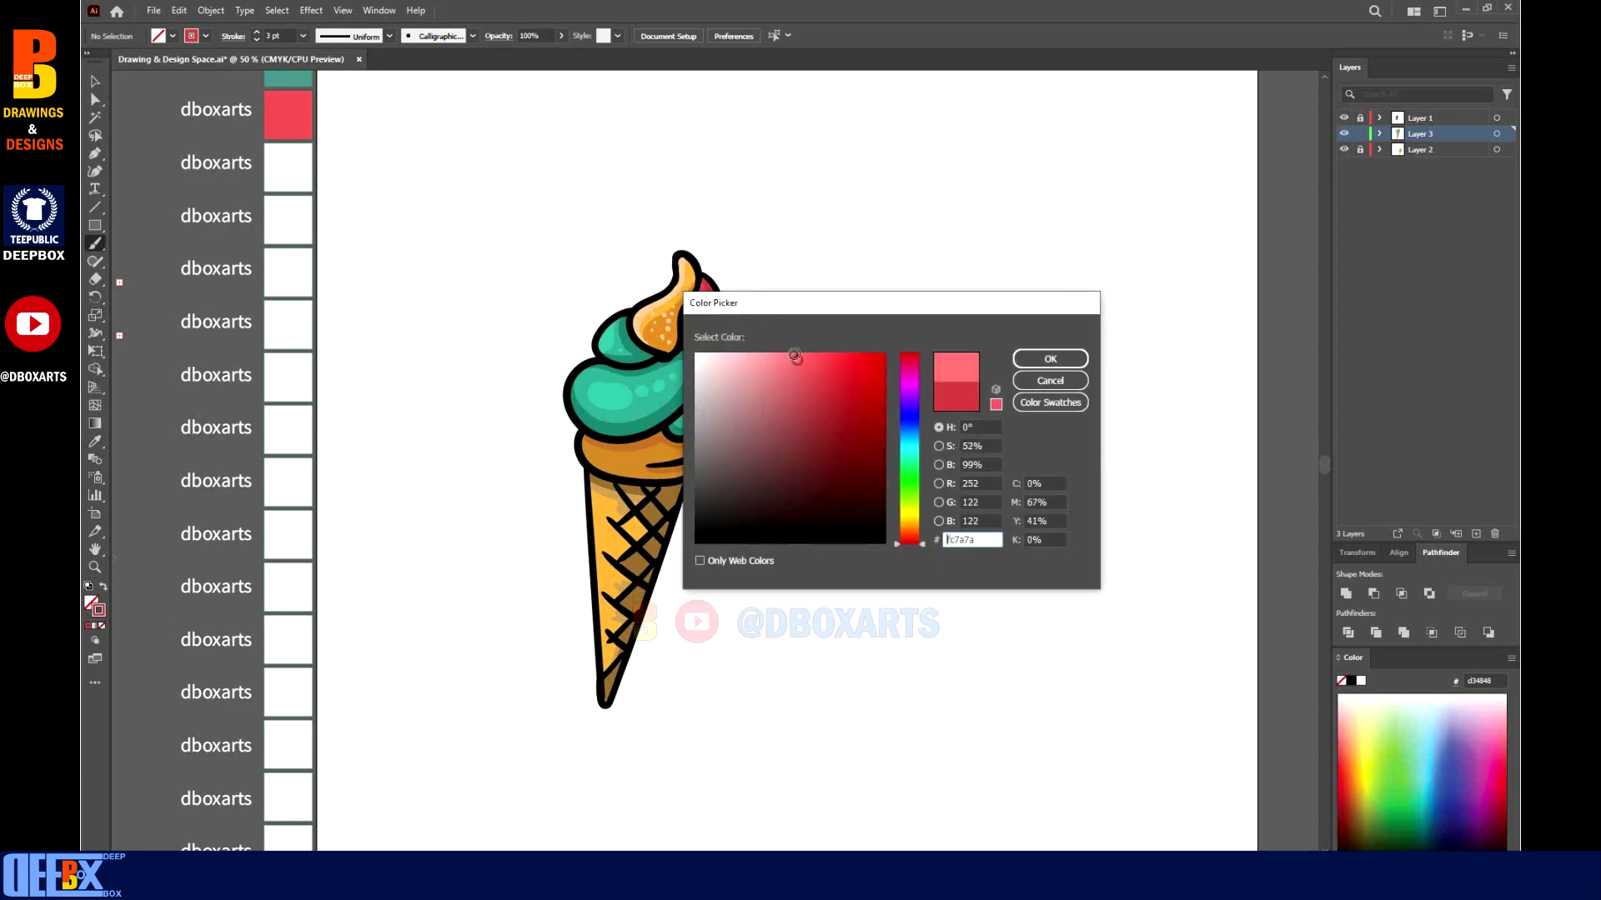
pyautogui.click(1049, 359)
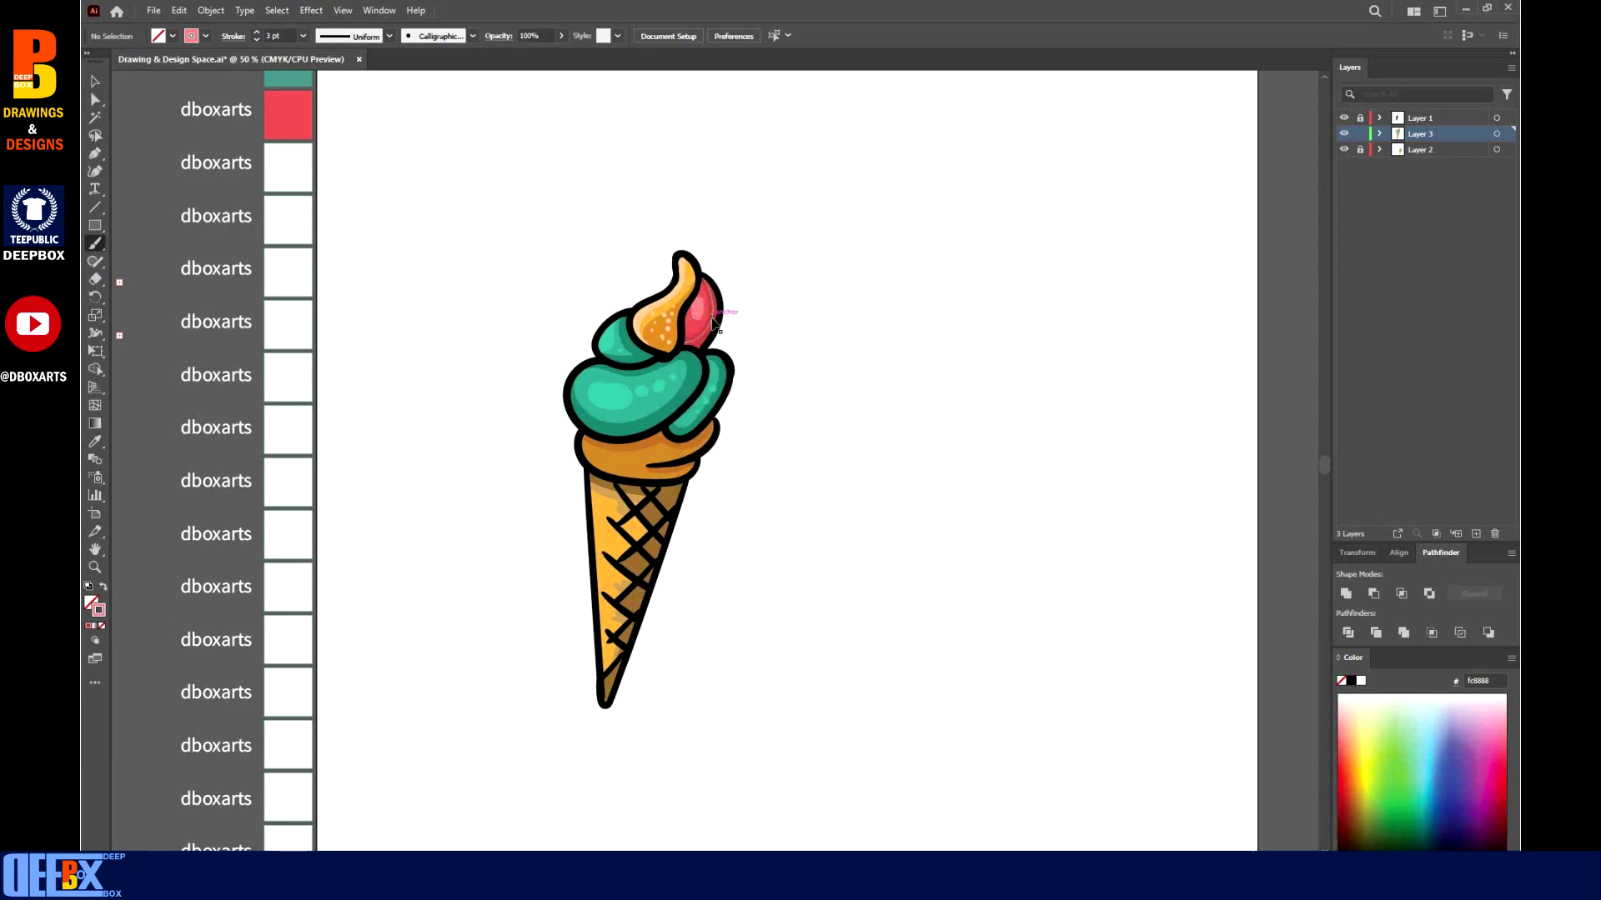
pyautogui.moveTo(701, 329); pyautogui.dragTo(705, 307)
# Add lighter teal sparkle dots to the teal scoop, sampled from its colour.
pyautogui.press('i')
pyautogui.click(618, 395)
pyautogui.doubleClick(98, 609)
pyautogui.click(797, 380)
pyautogui.click(1029, 360)
pyautogui.press('b')
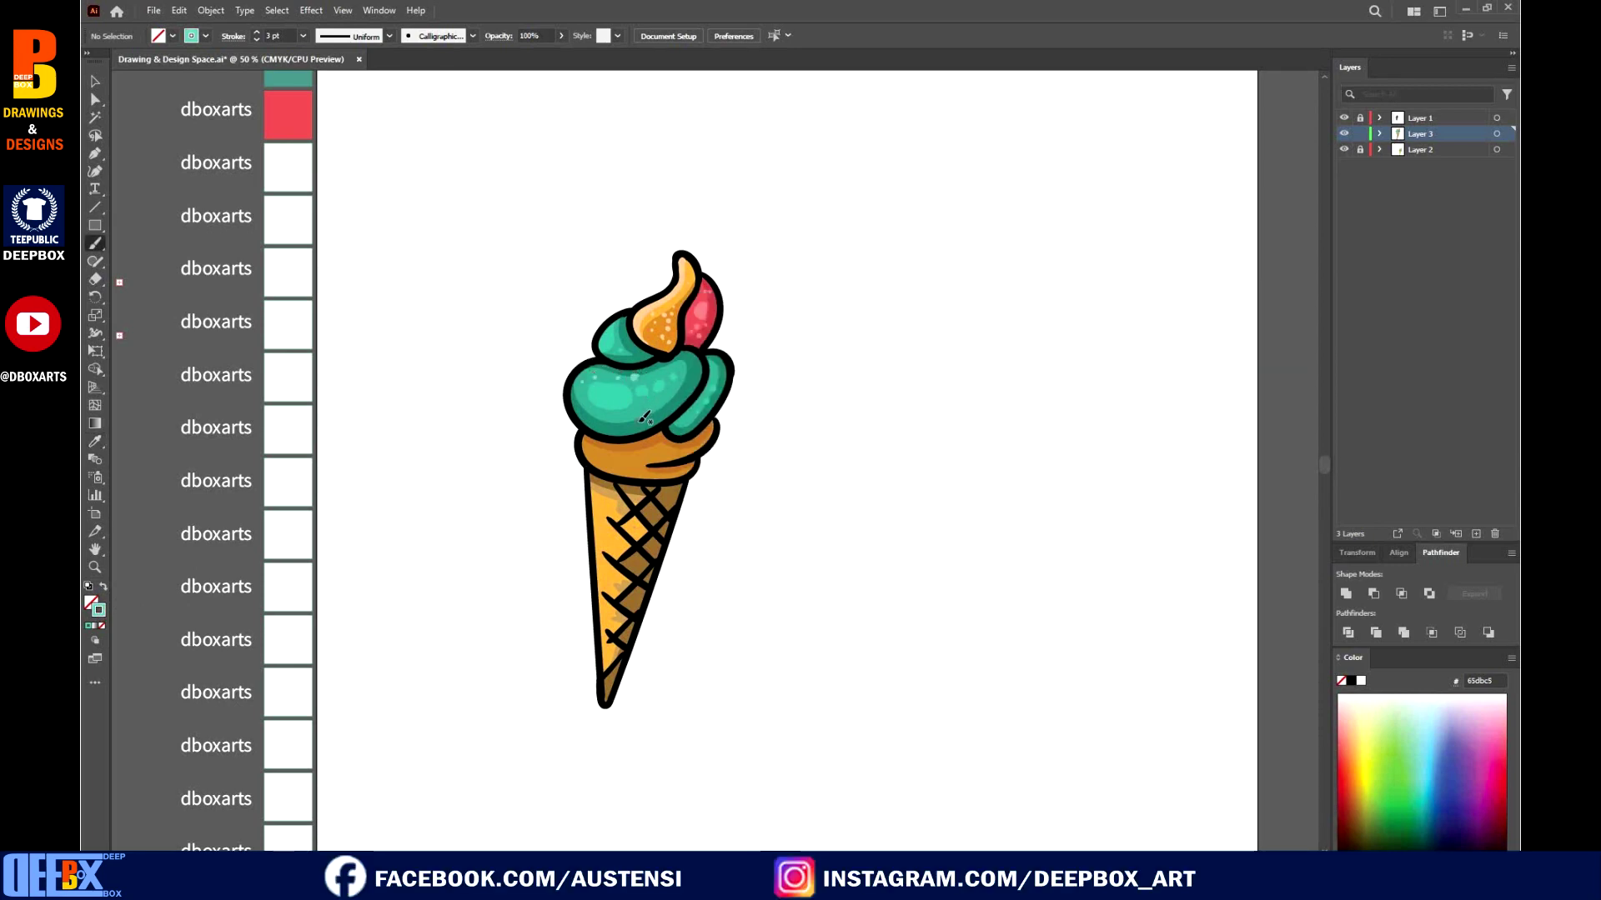
pyautogui.moveTo(656, 408); pyautogui.dragTo(659, 410)
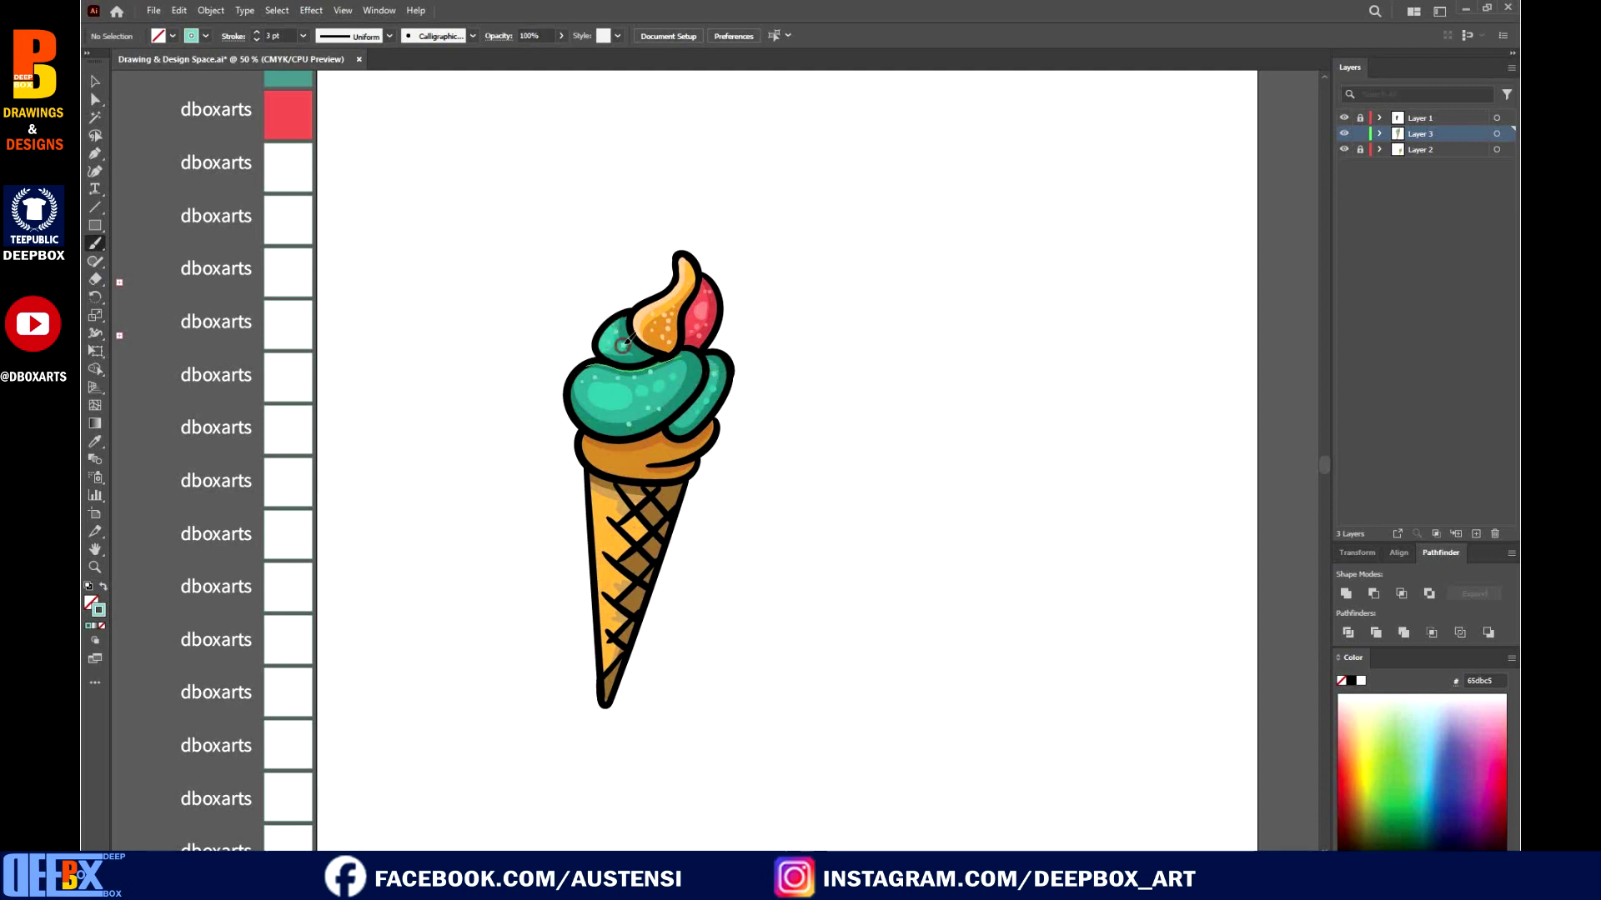
pyautogui.press('i')
pyautogui.click(654, 447)
# Set the brush to a lighter orange for the cone's rim highlights.
pyautogui.press('b')
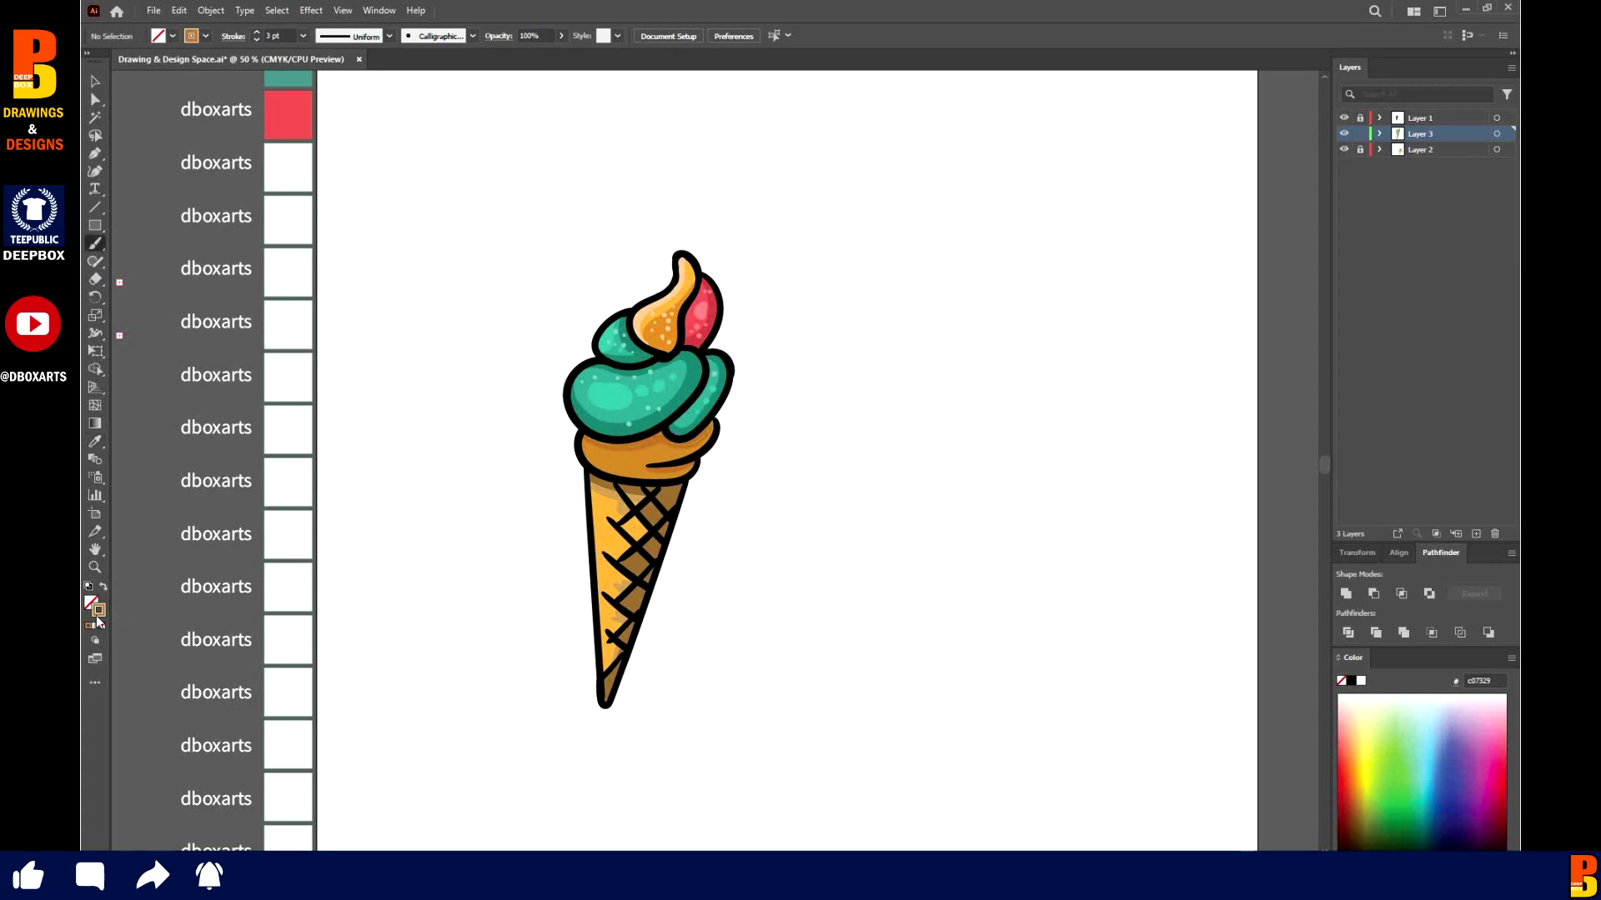
pyautogui.doubleClick(98, 615)
pyautogui.click(818, 364)
pyautogui.click(1047, 358)
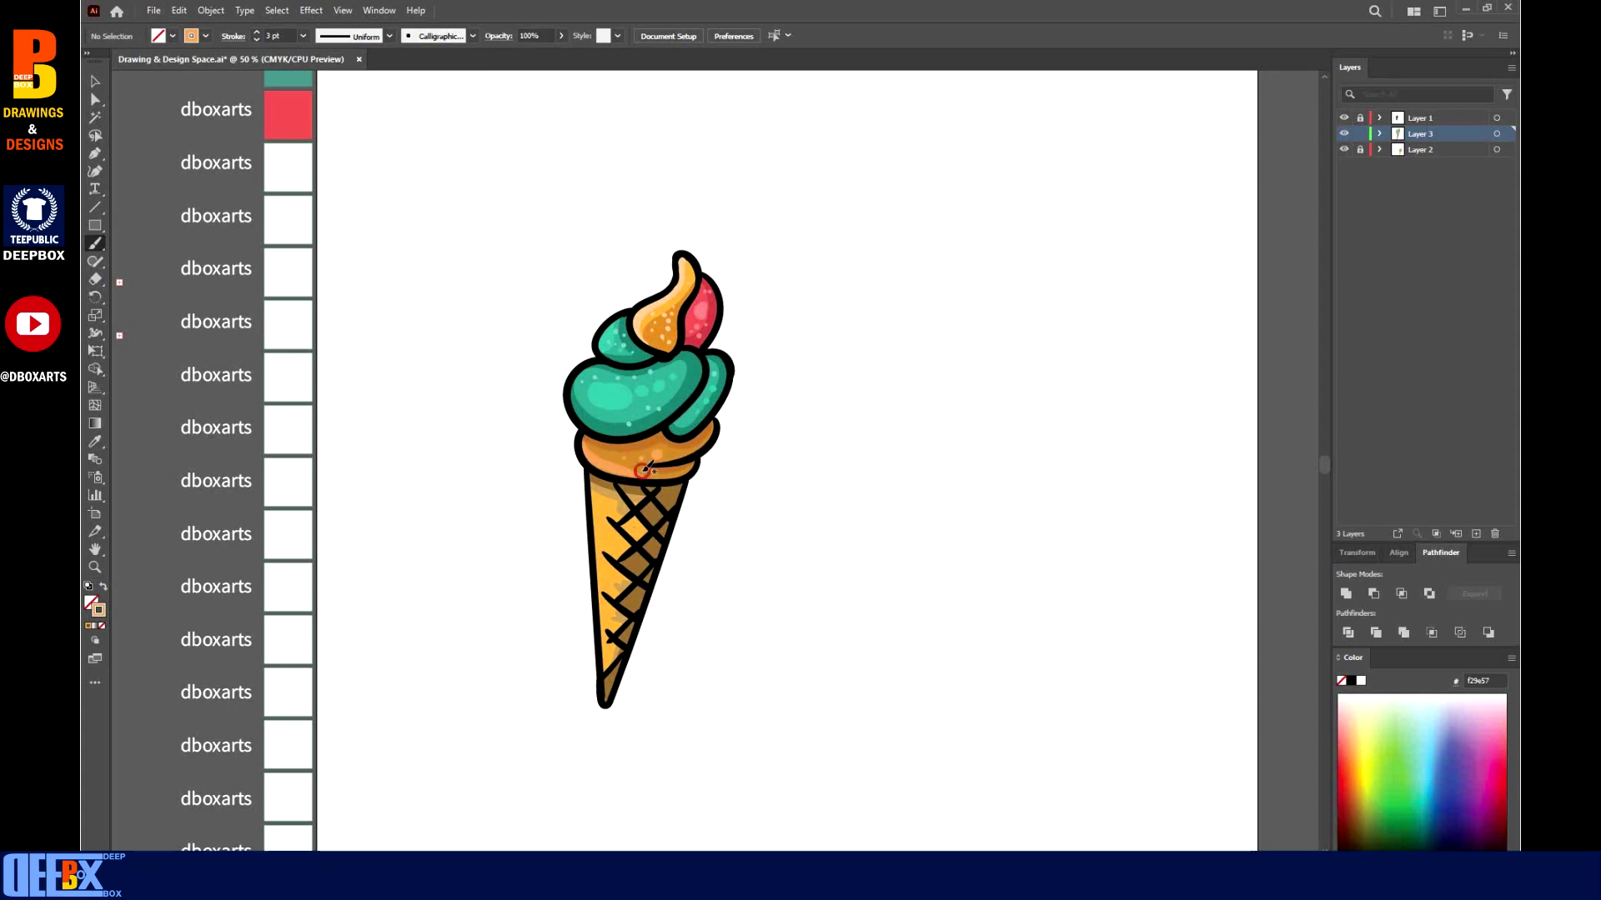
# Paint a pale orange highlight down the cone's left edge.
pyautogui.press('i')
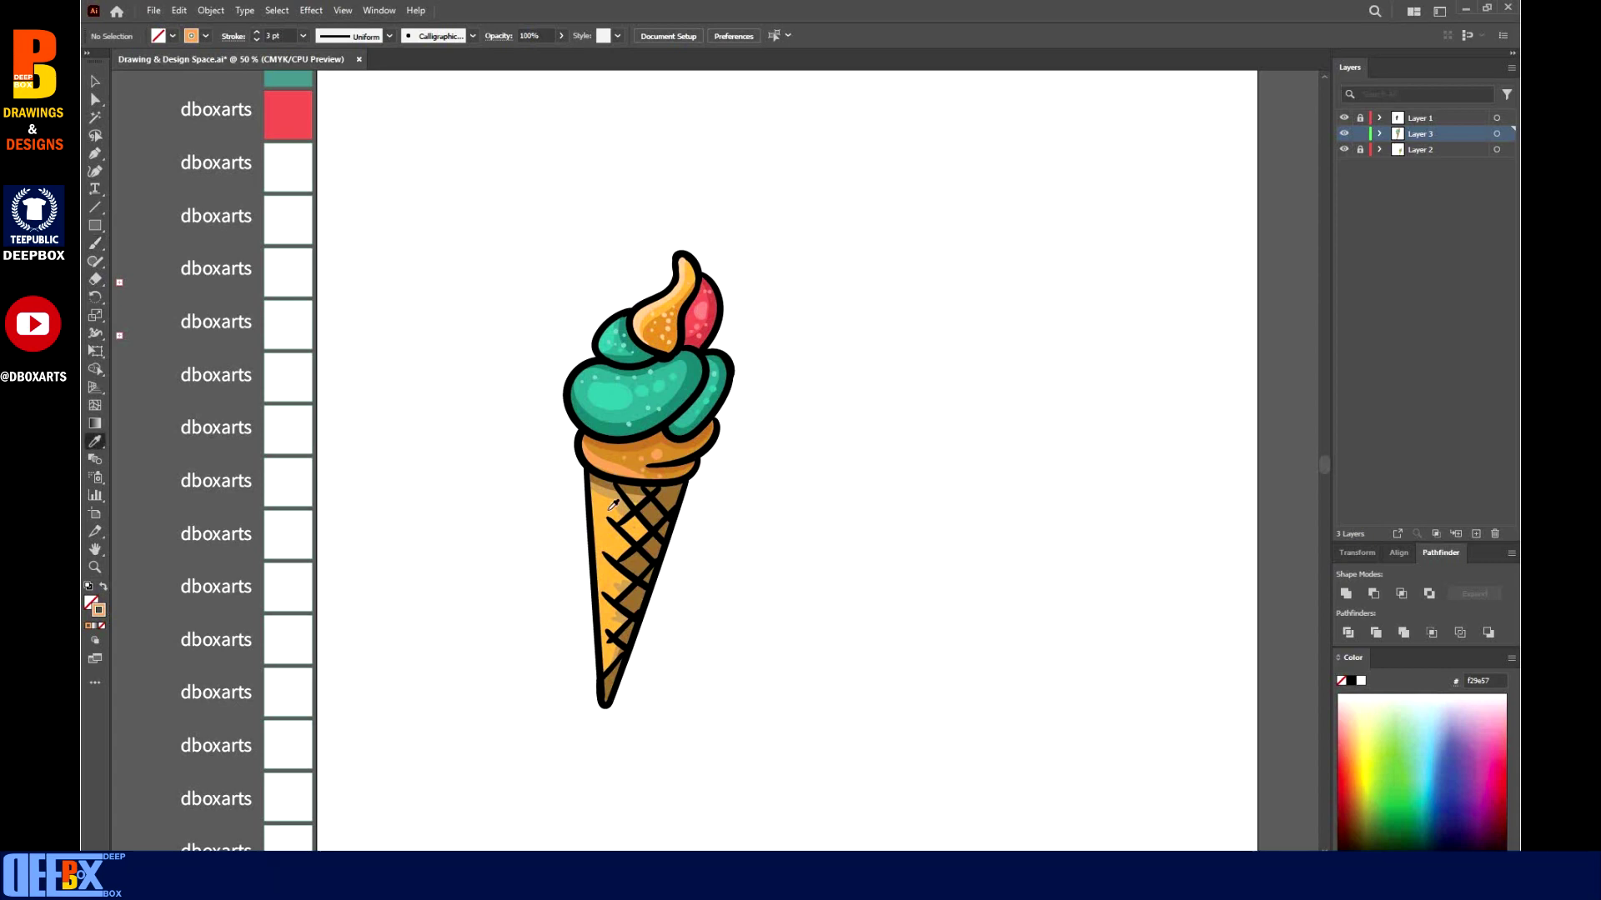
pyautogui.hotkey('shift', 'x')
pyautogui.press('b')
pyautogui.hotkey('shift', 'x')
pyautogui.doubleClick(99, 610)
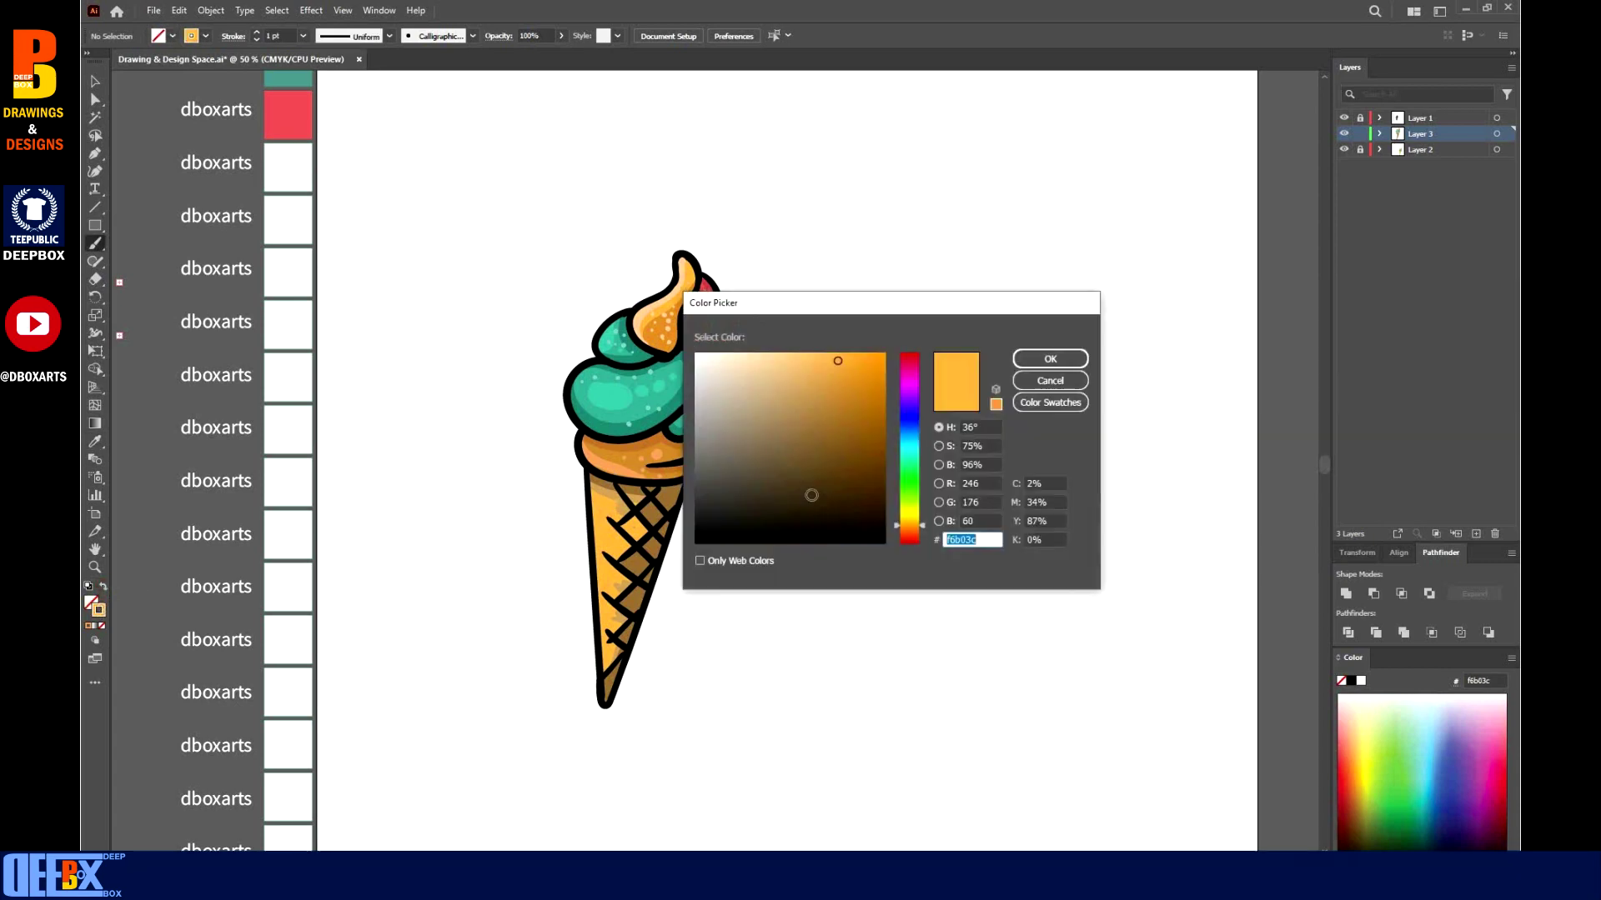
pyautogui.click(1049, 358)
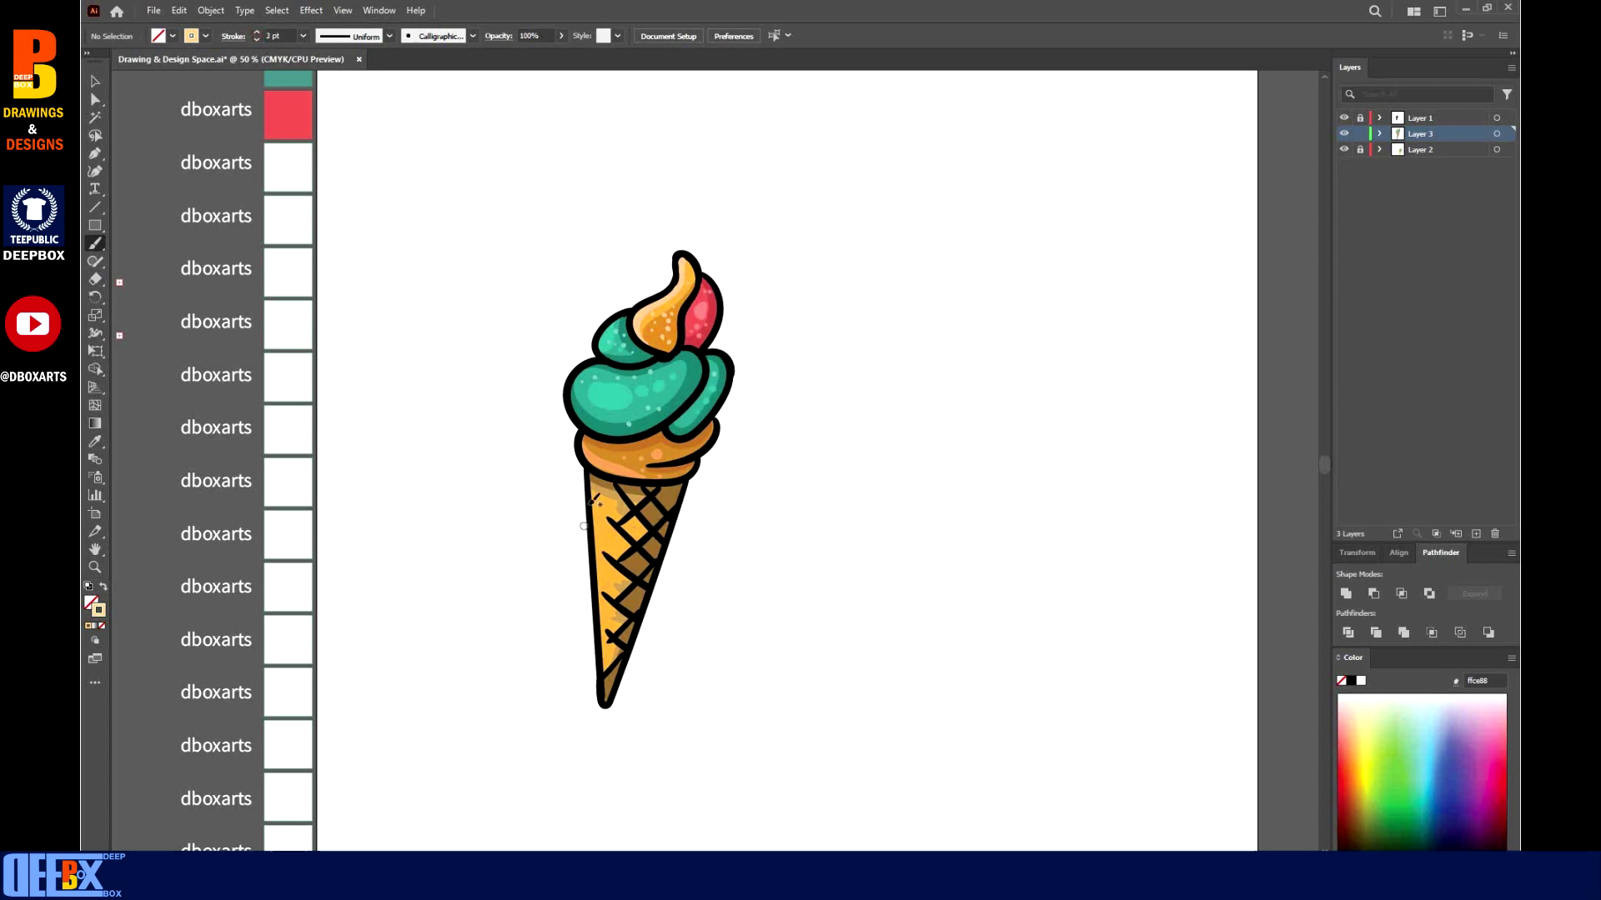
pyautogui.moveTo(590, 492); pyautogui.dragTo(608, 663)
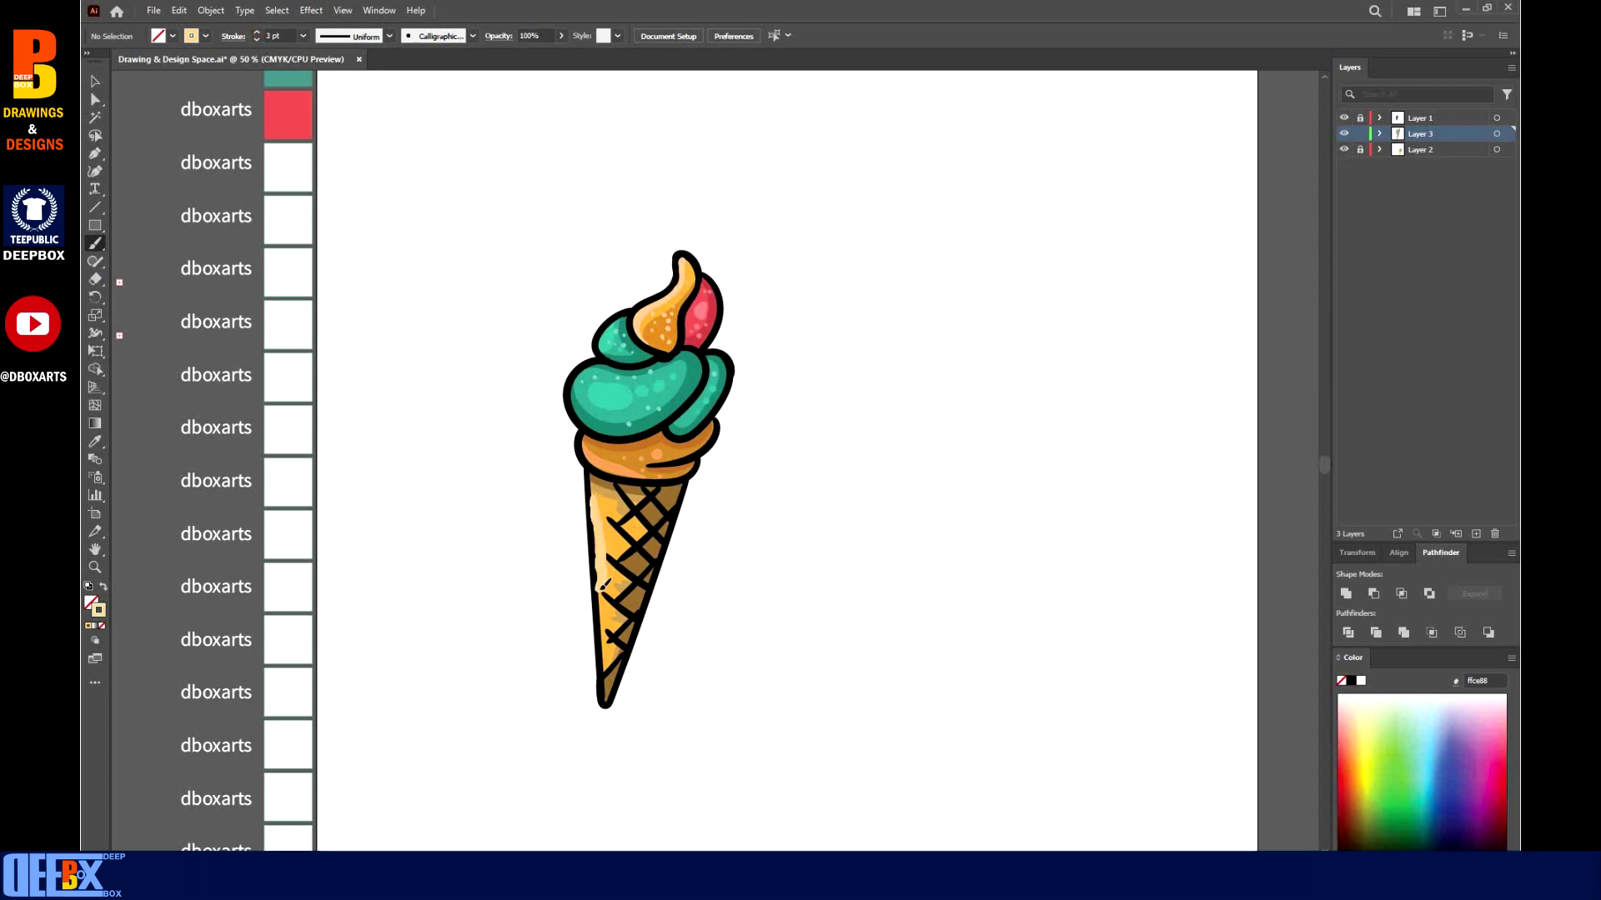